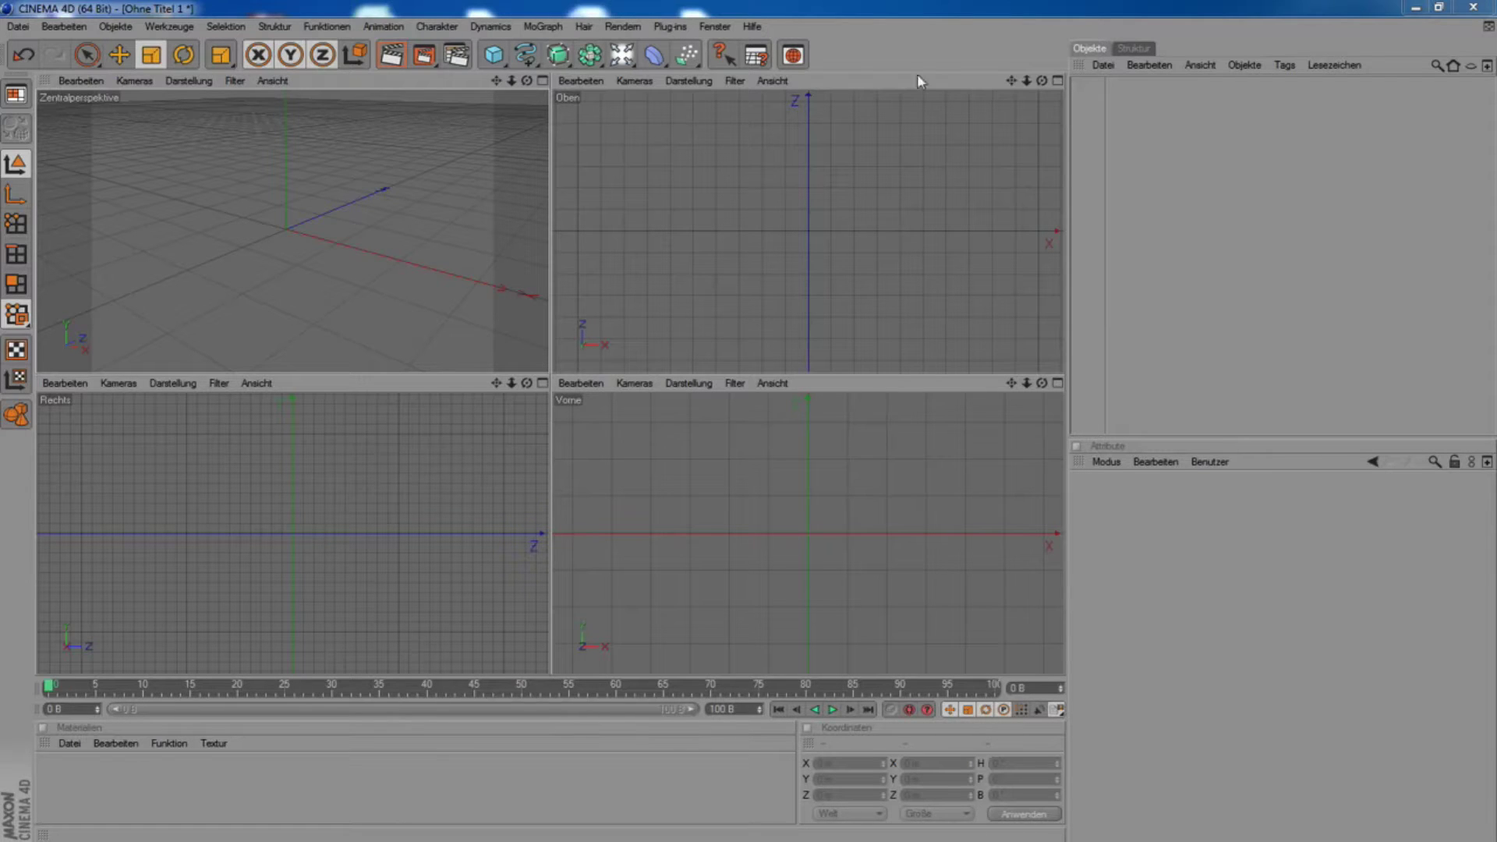
# Add a cylinder with a 20 m radius and 50 m height in a maximized perspective view.
pyautogui.click(498, 59)
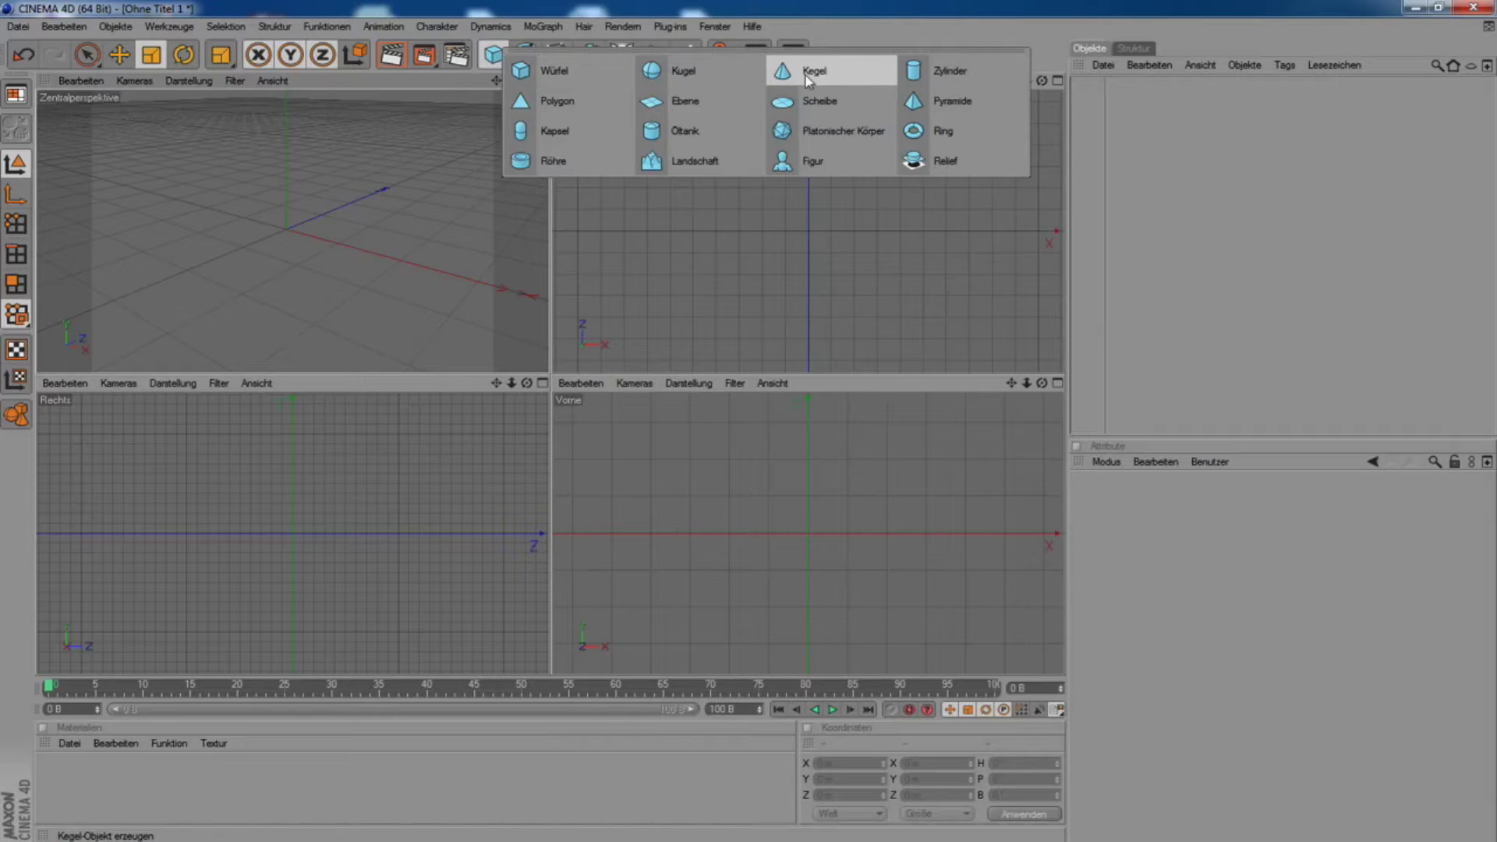
pyautogui.click(936, 74)
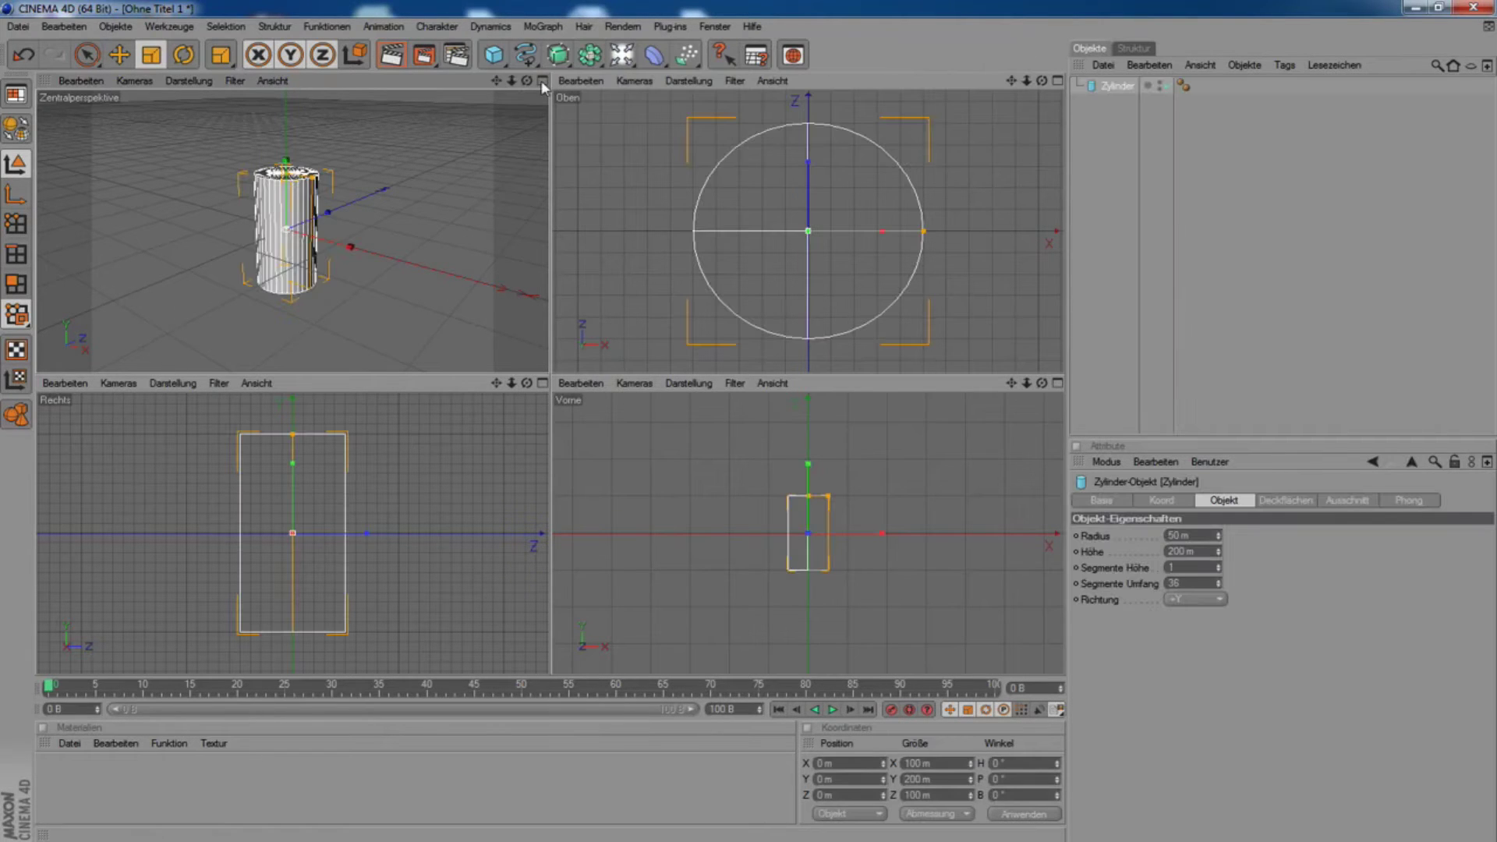
pyautogui.click(542, 82)
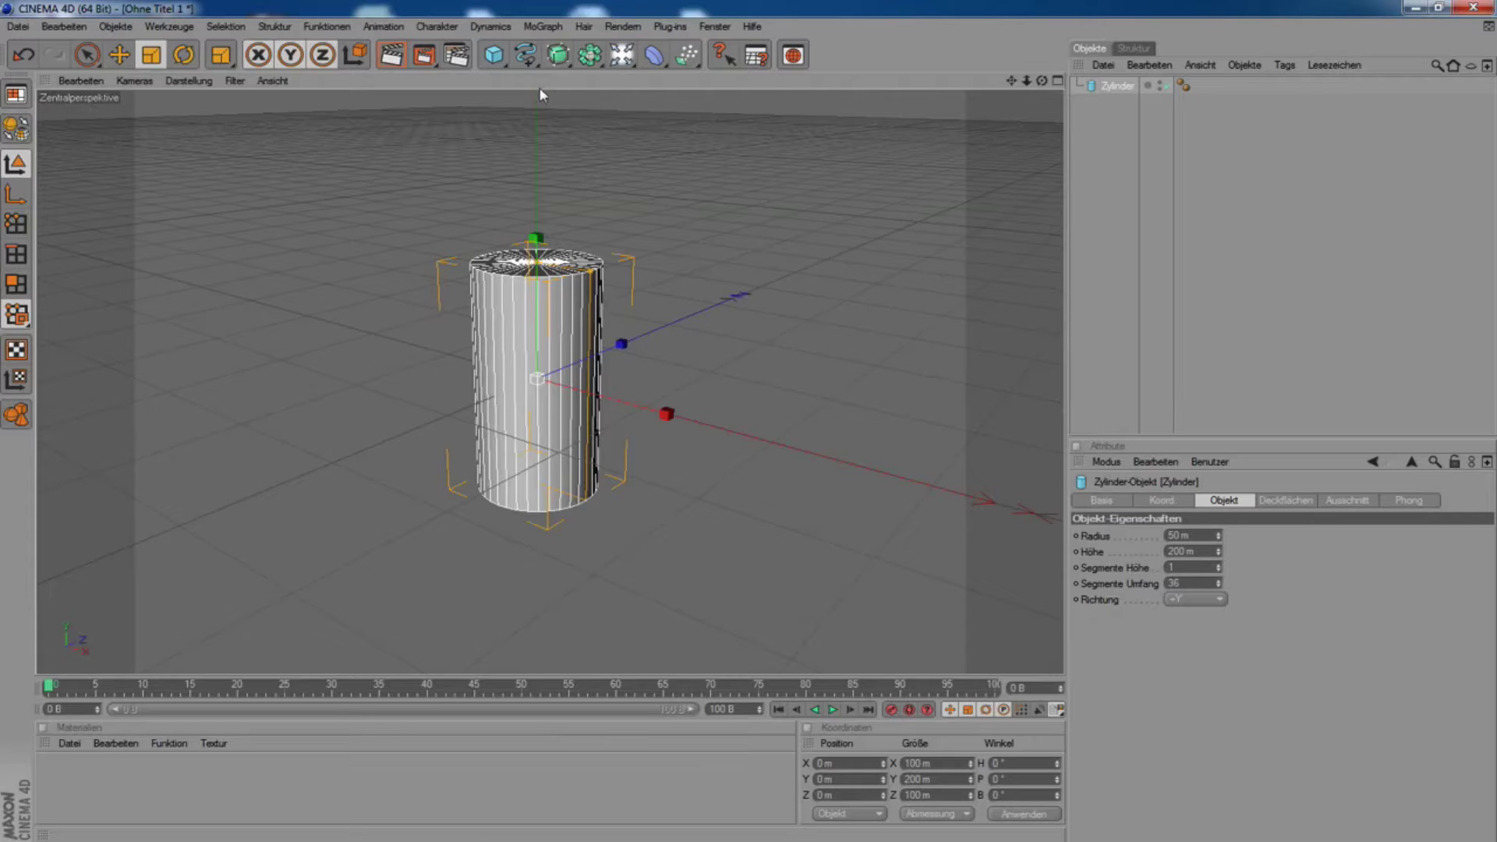
pyautogui.click(1191, 536)
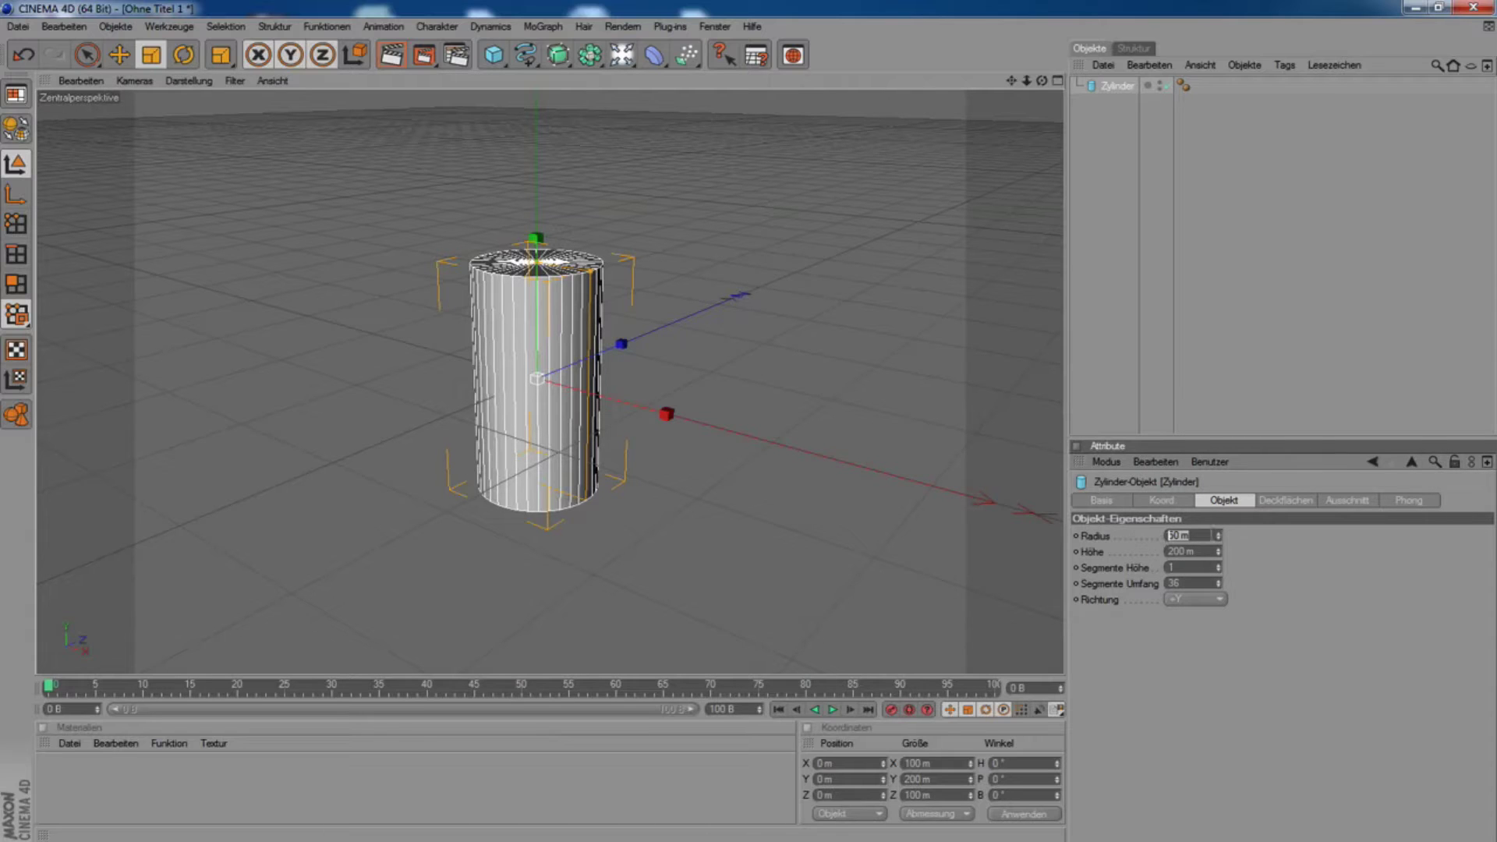
pyautogui.write('20')
pyautogui.write('0')
pyautogui.press('Return')
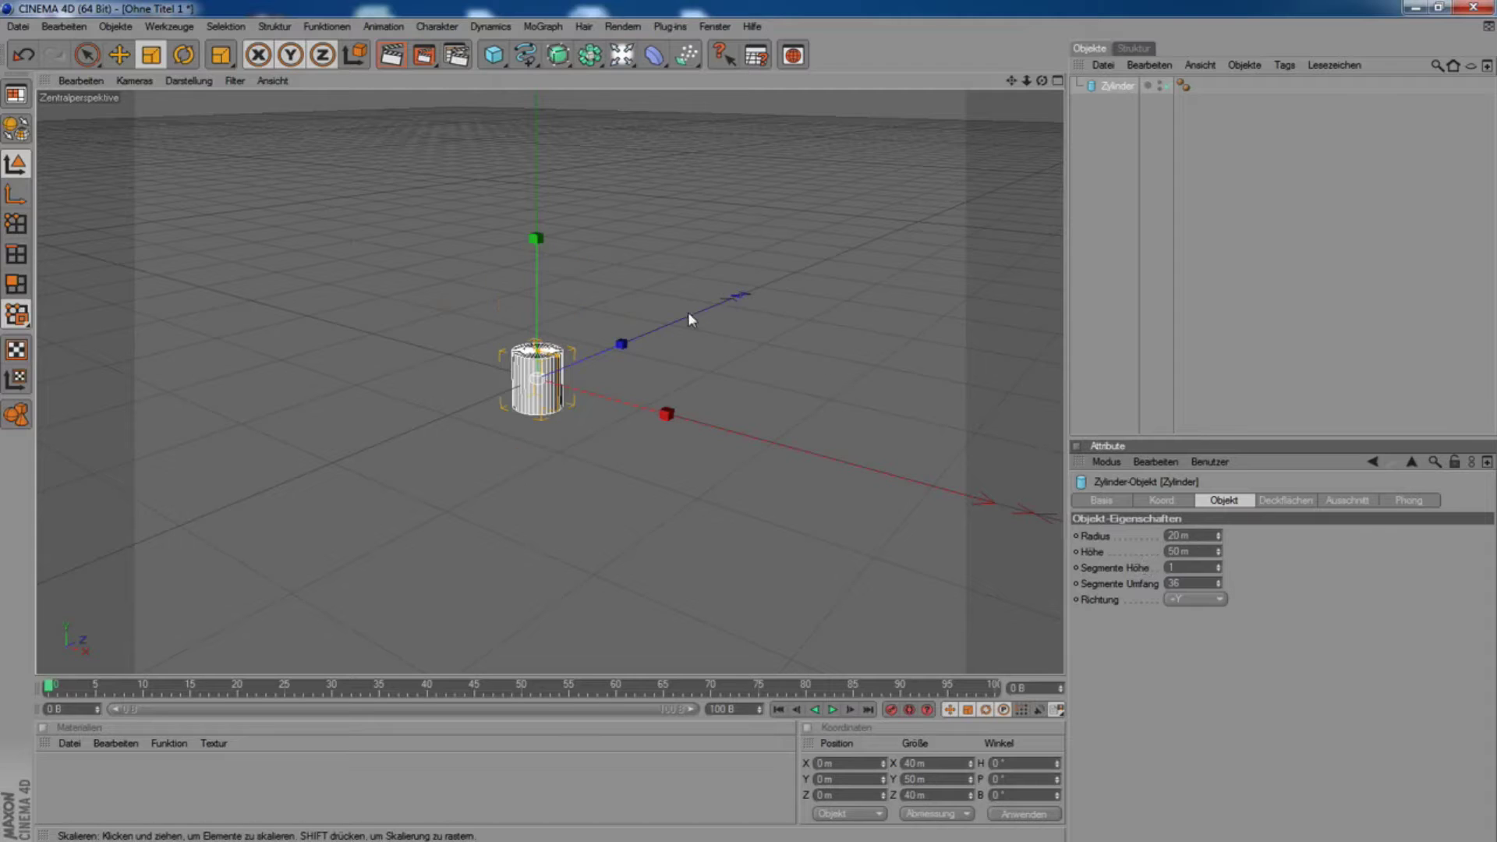
pyautogui.press('e')
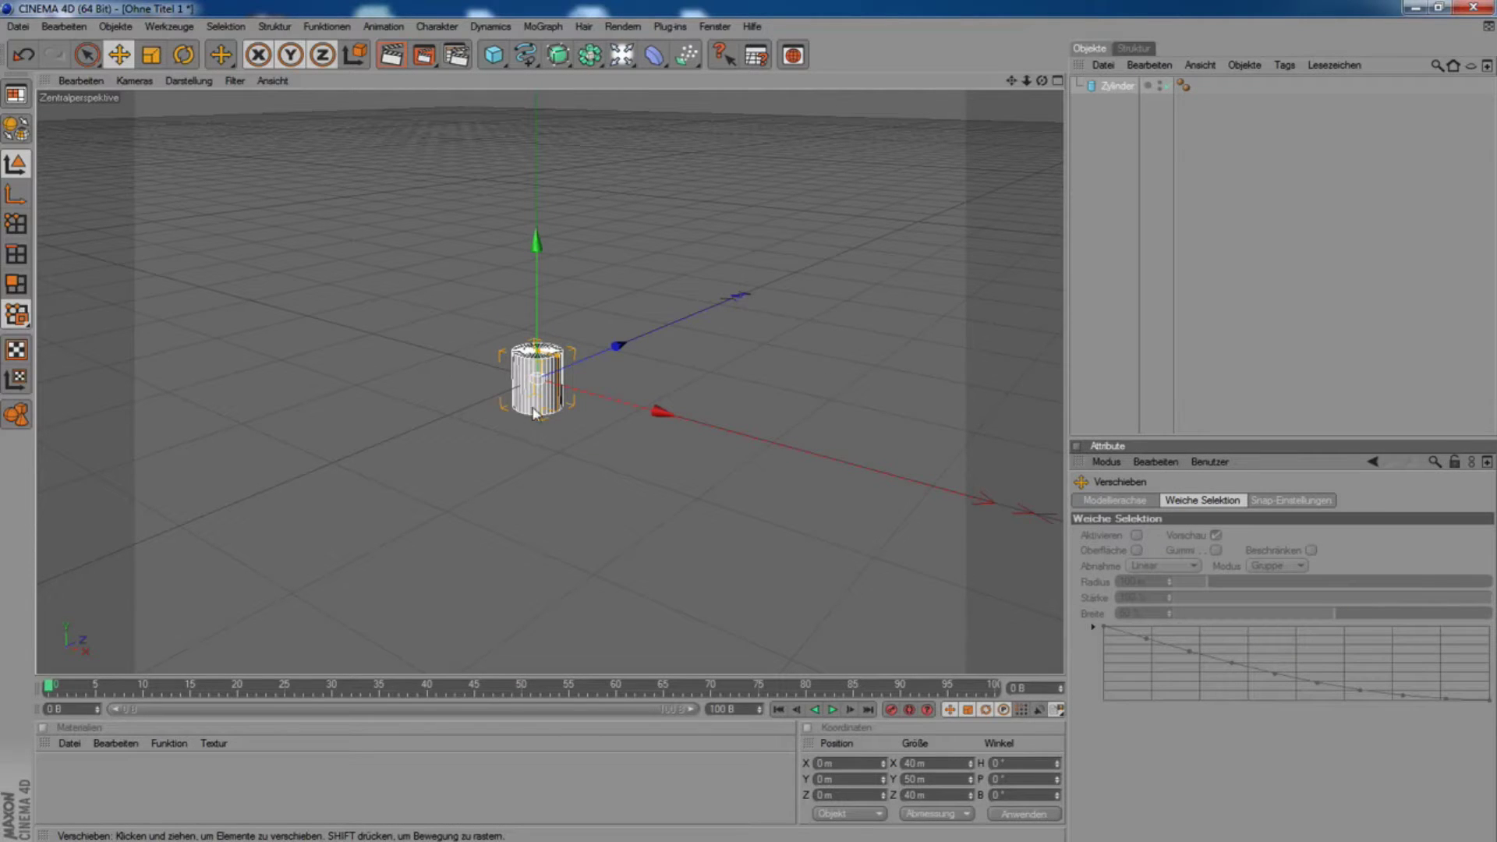
pyautogui.click(493, 55)
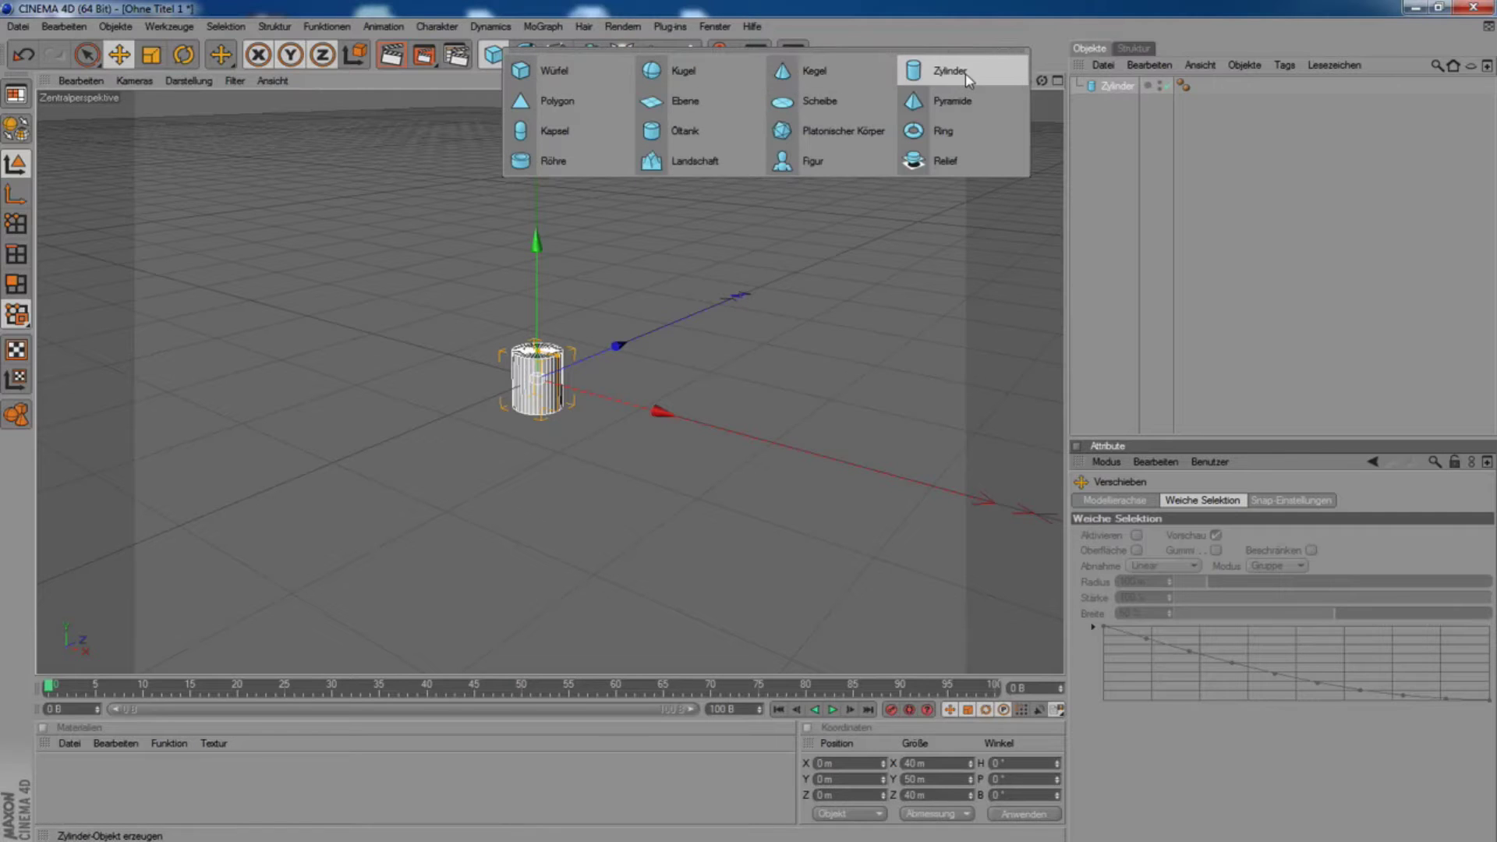
# Add a disc and lower it beneath the cylinder.
pyautogui.click(822, 108)
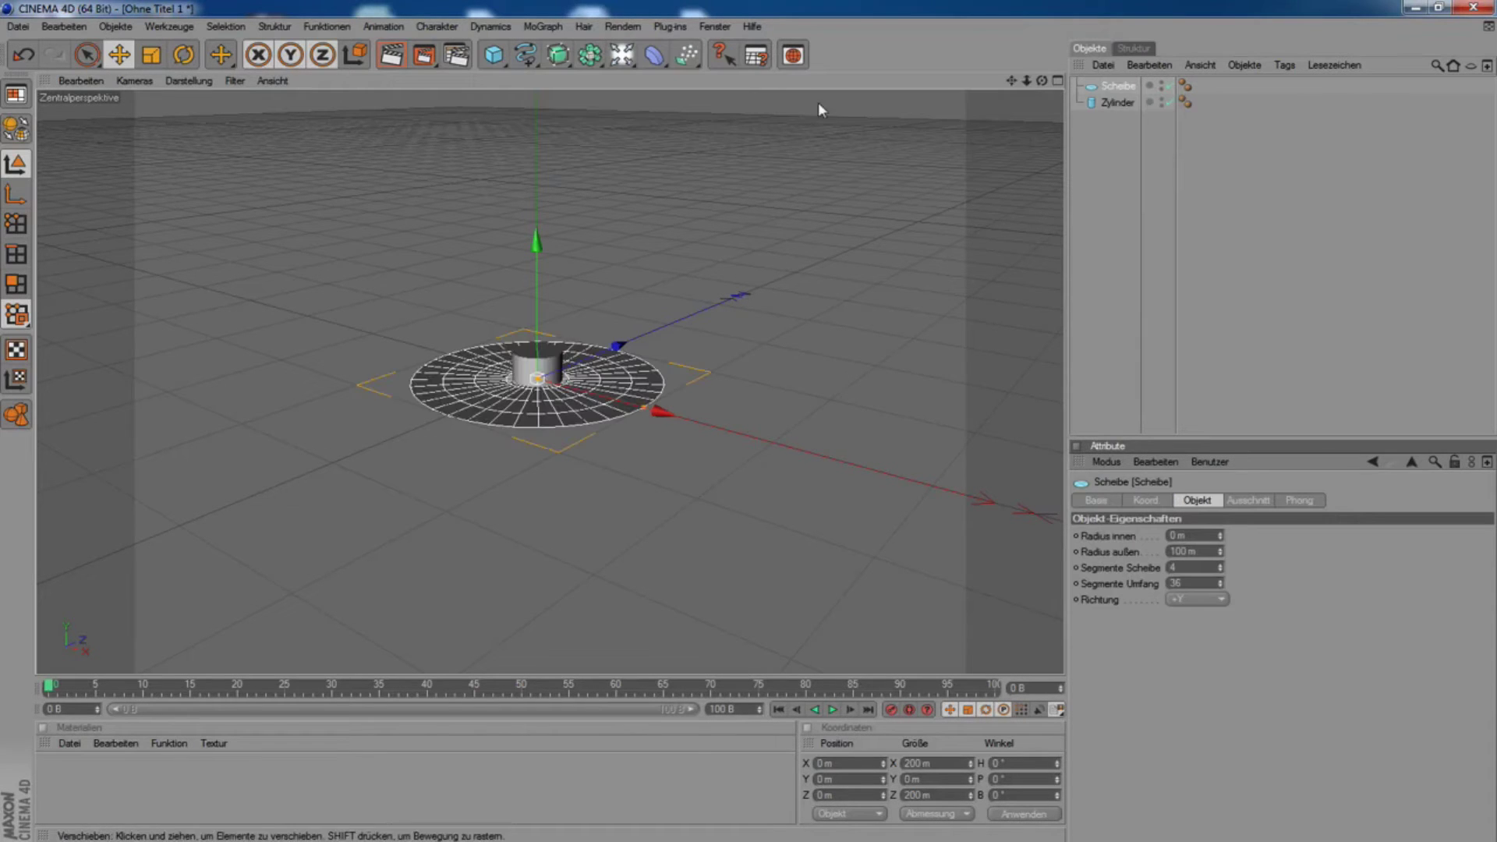
pyautogui.moveTo(546, 270); pyautogui.dragTo(546, 358)
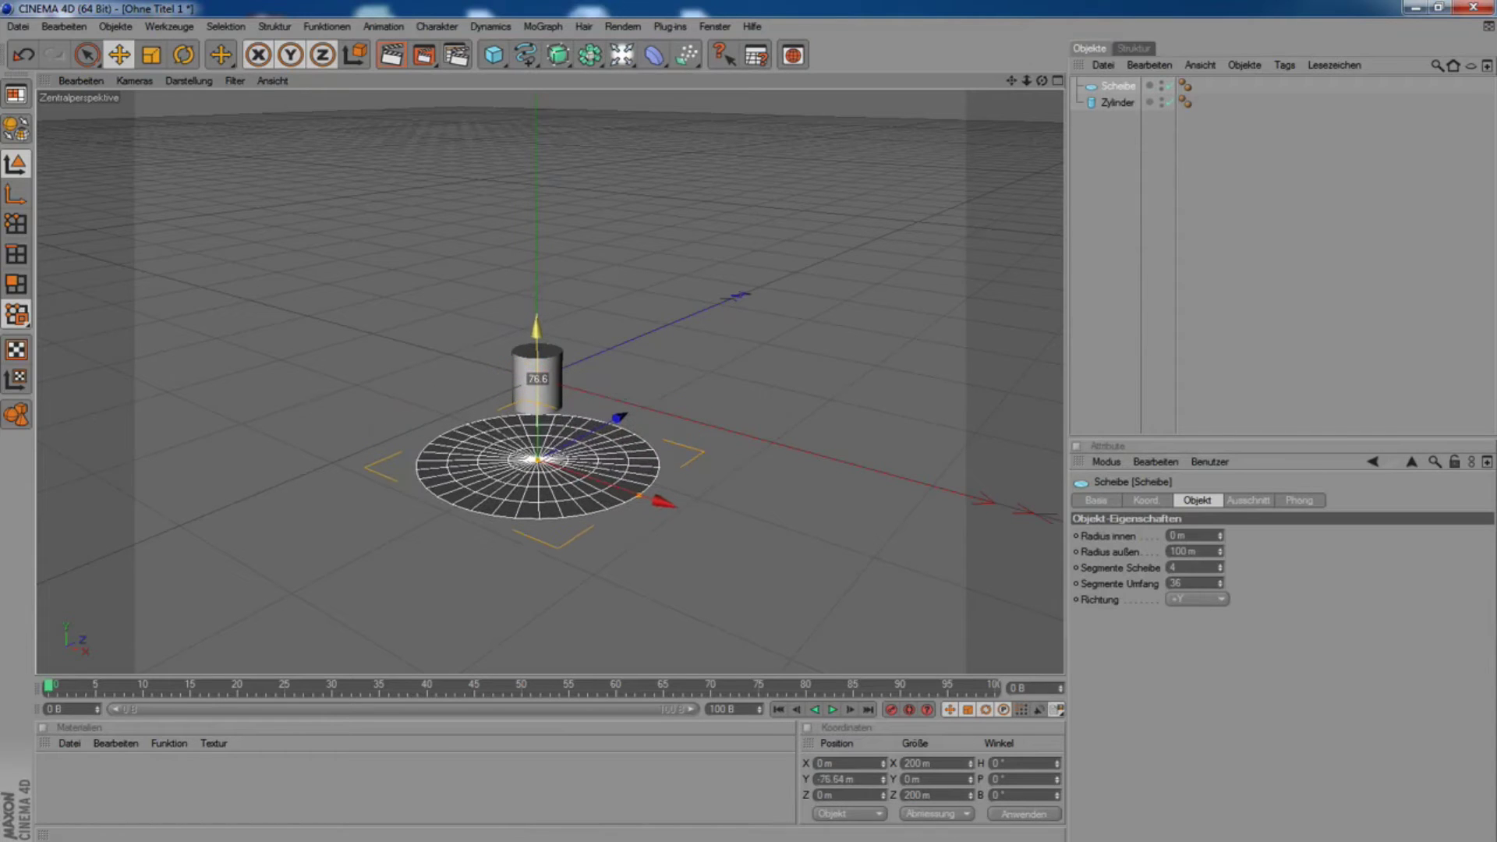
pyautogui.click(528, 372)
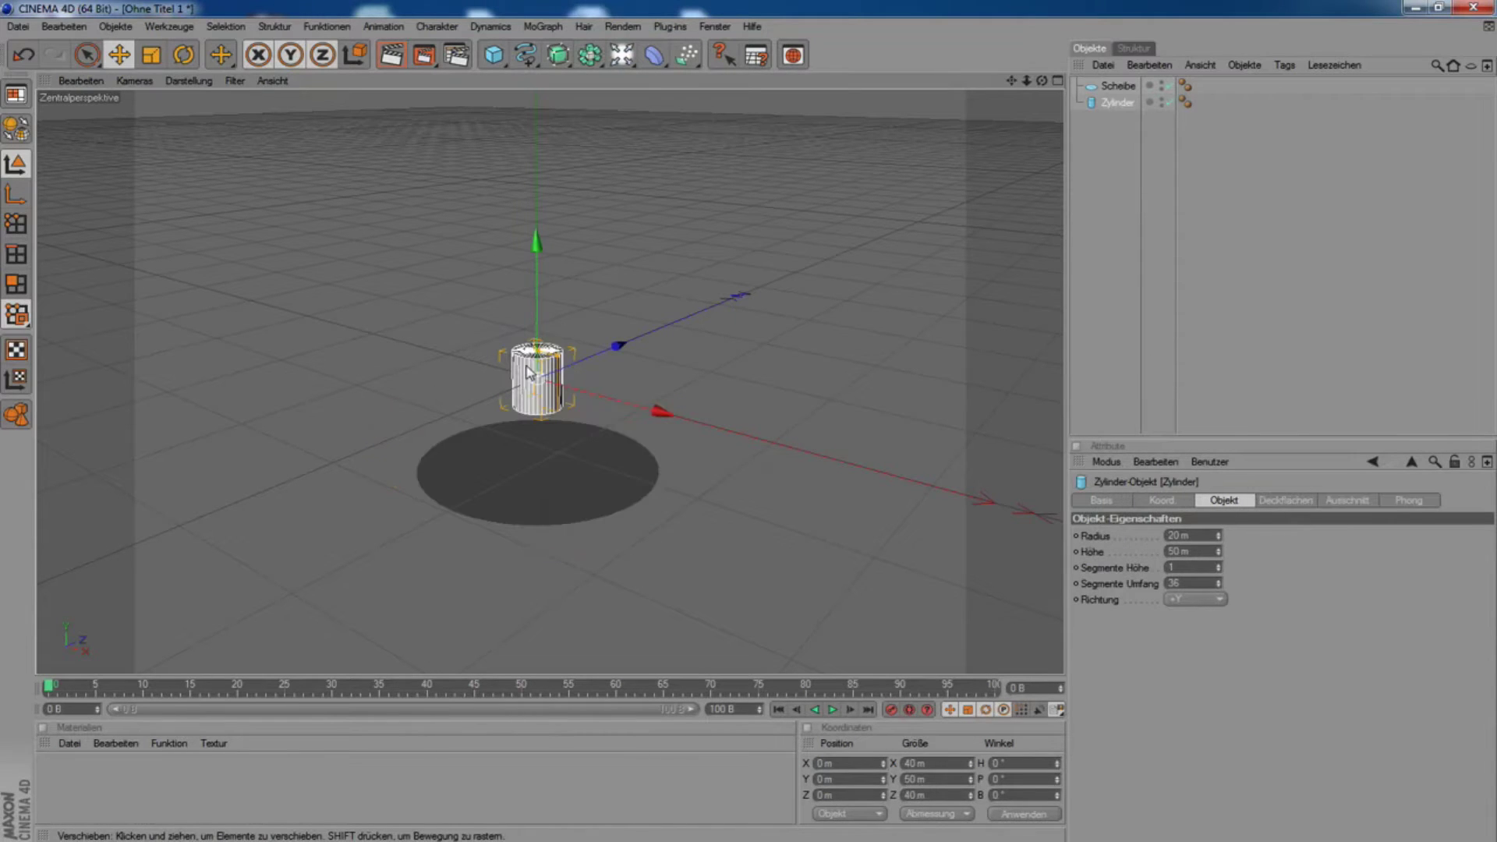
pyautogui.click(522, 466)
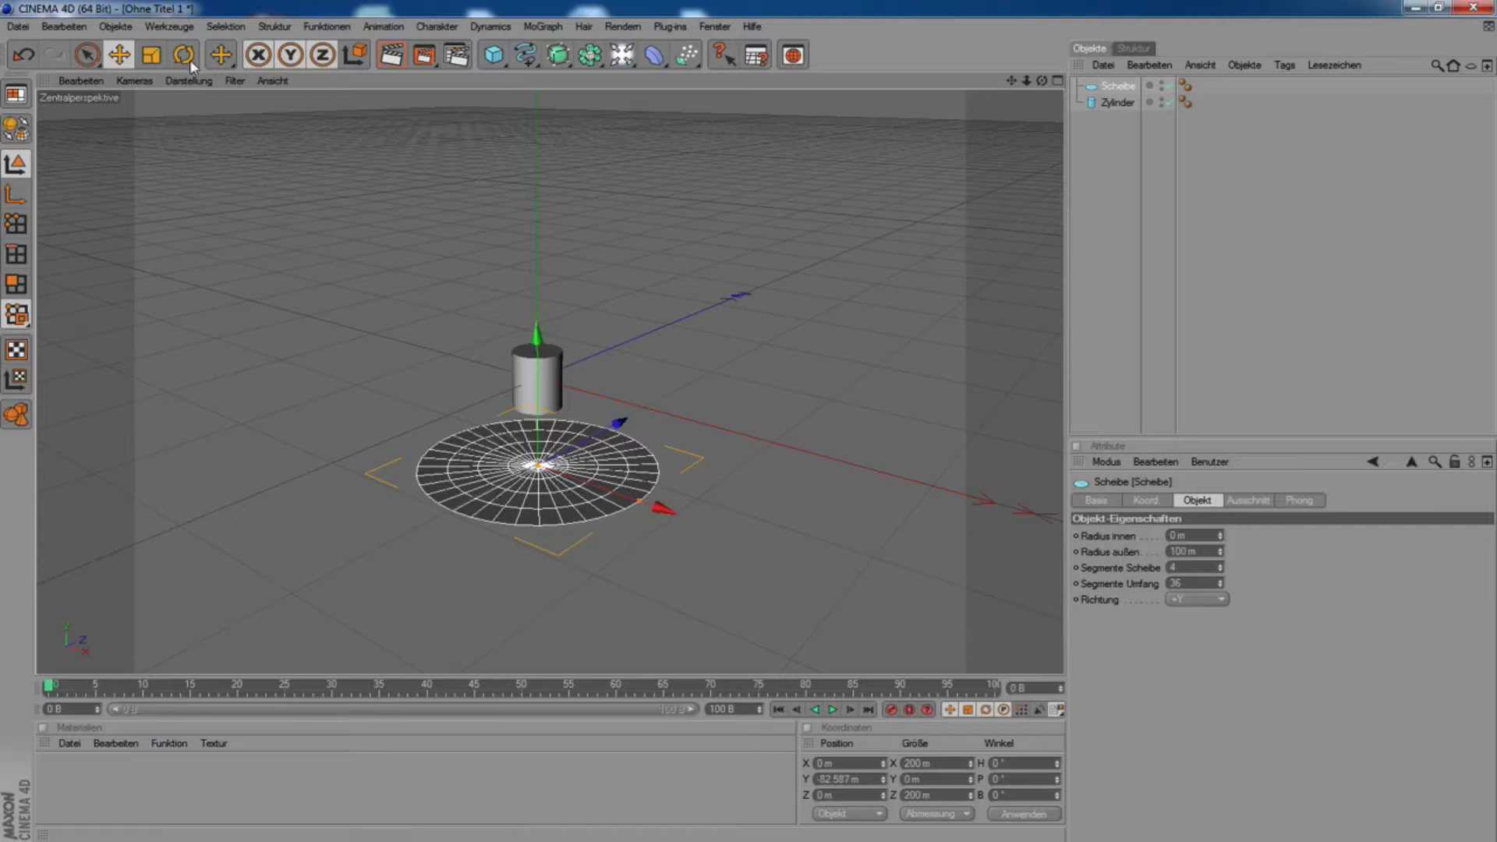
pyautogui.click(160, 61)
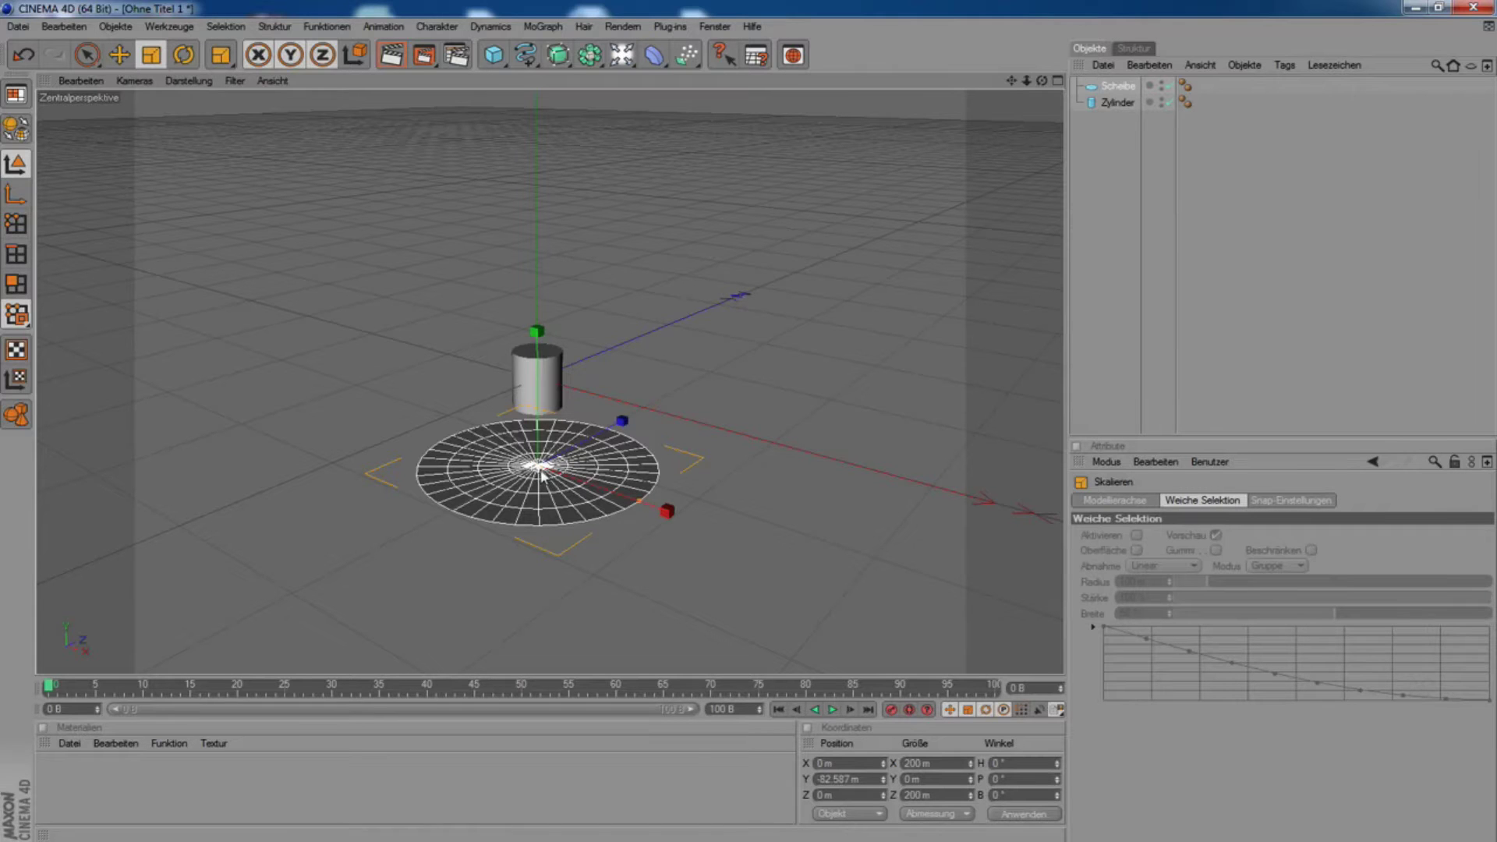
# Set the disc's outer radius to 500 m and zoom out to see it whole.
pyautogui.click(1119, 85)
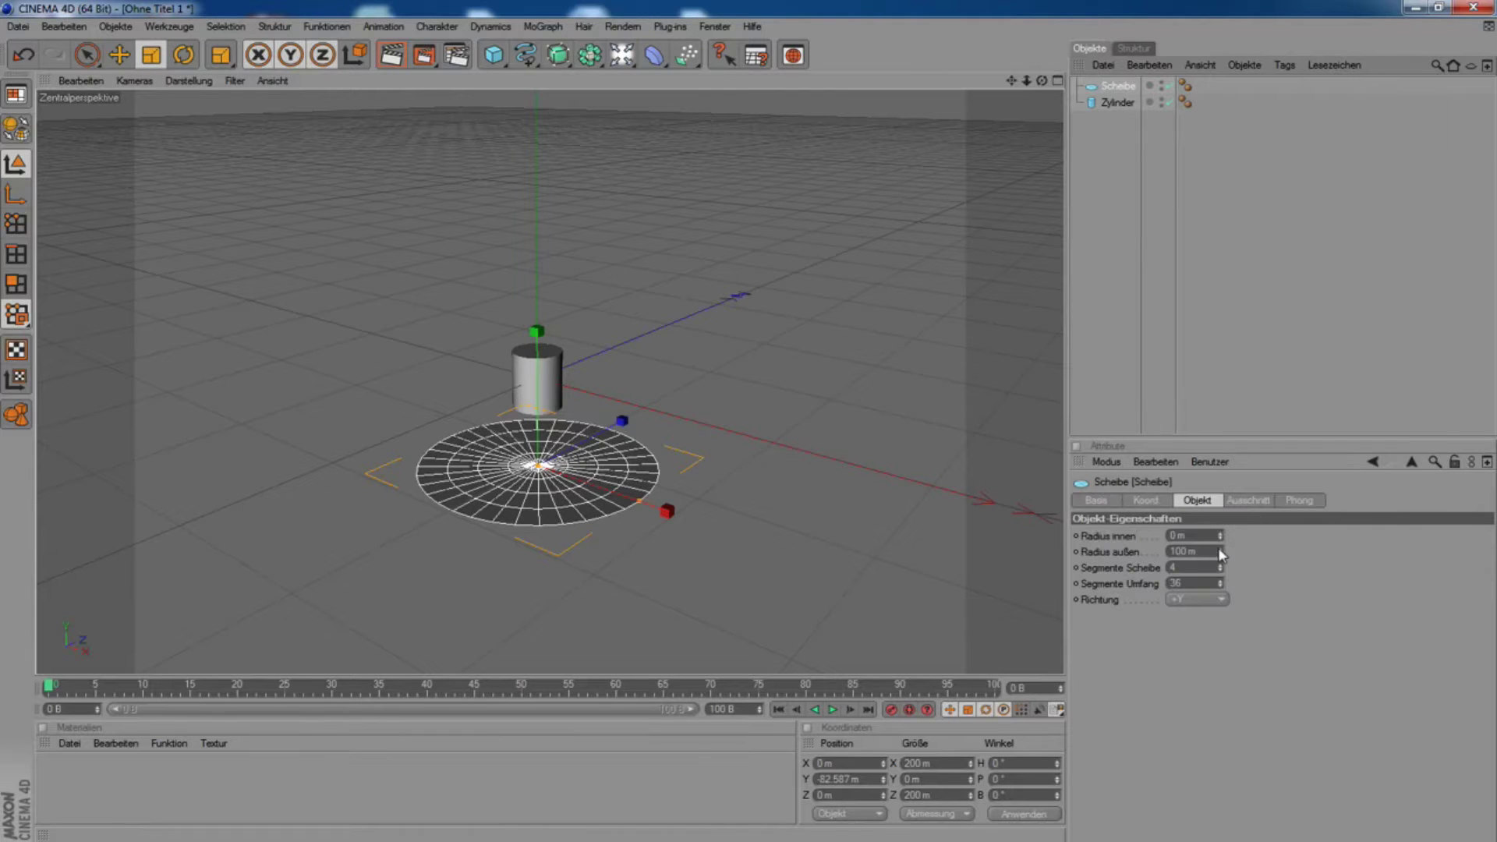
pyautogui.moveTo(1221, 555); pyautogui.dragTo(1221, 499)
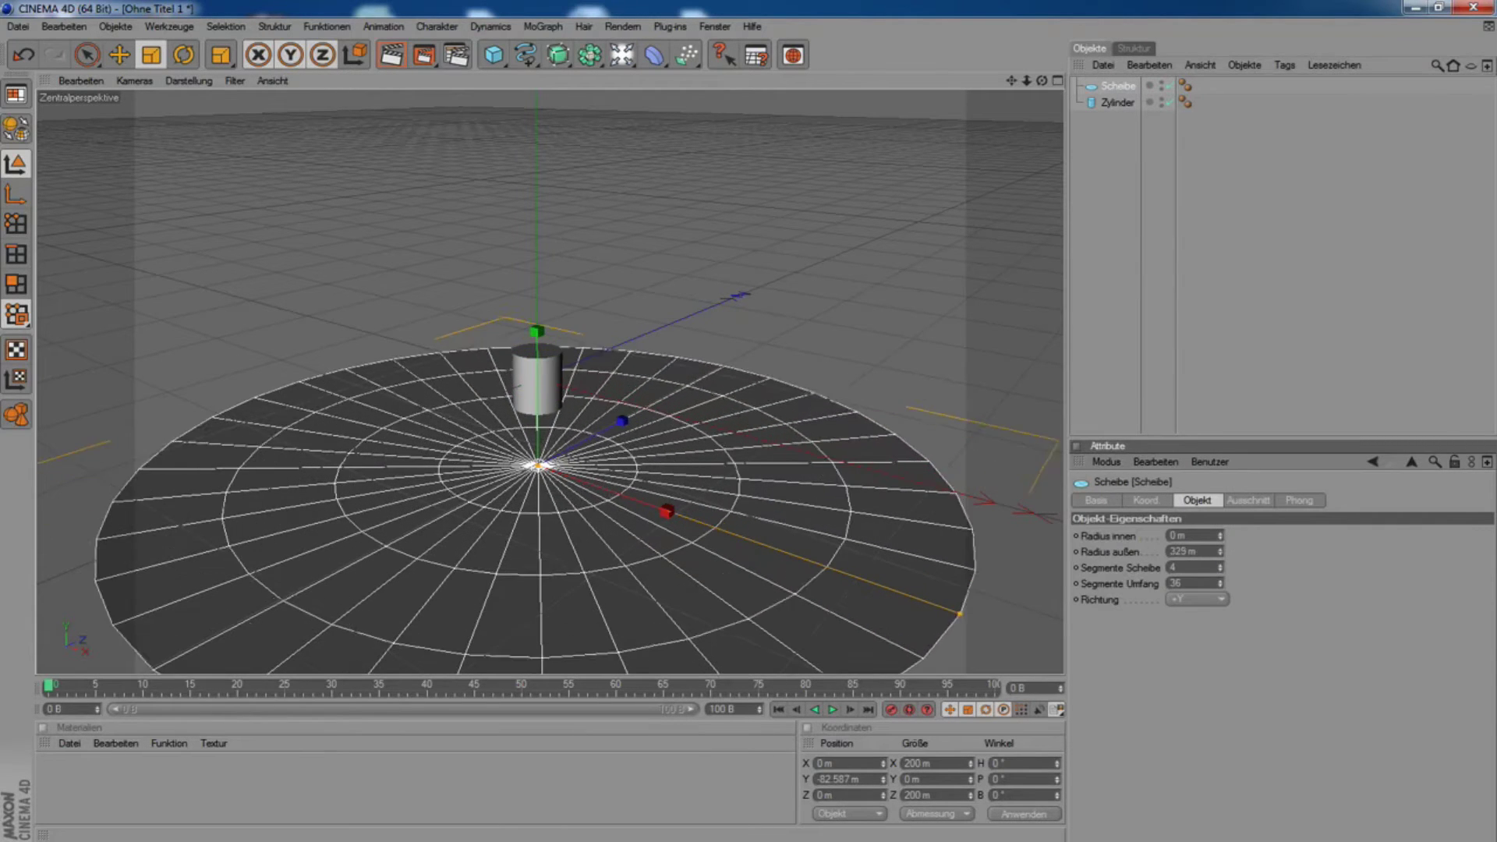
pyautogui.moveTo(1221, 551); pyautogui.dragTo(1221, 530)
pyautogui.write('500')
pyautogui.press('Return')
pyautogui.keyDown('alt'); pyautogui.moveTo(713, 503); pyautogui.dragTo(668, 356, button='right'); pyautogui.keyUp('alt')
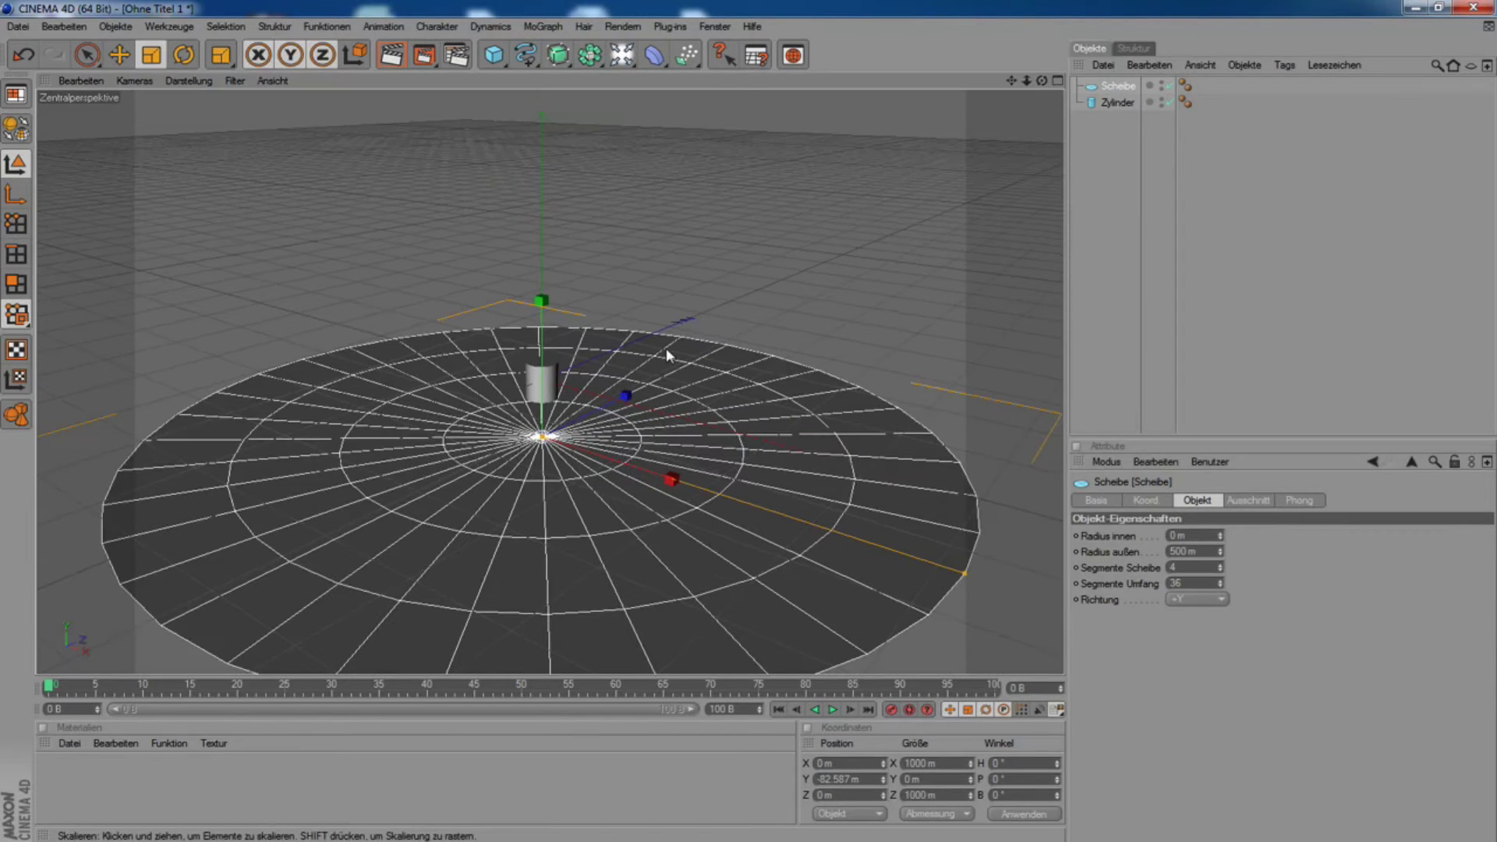
pyautogui.click(123, 59)
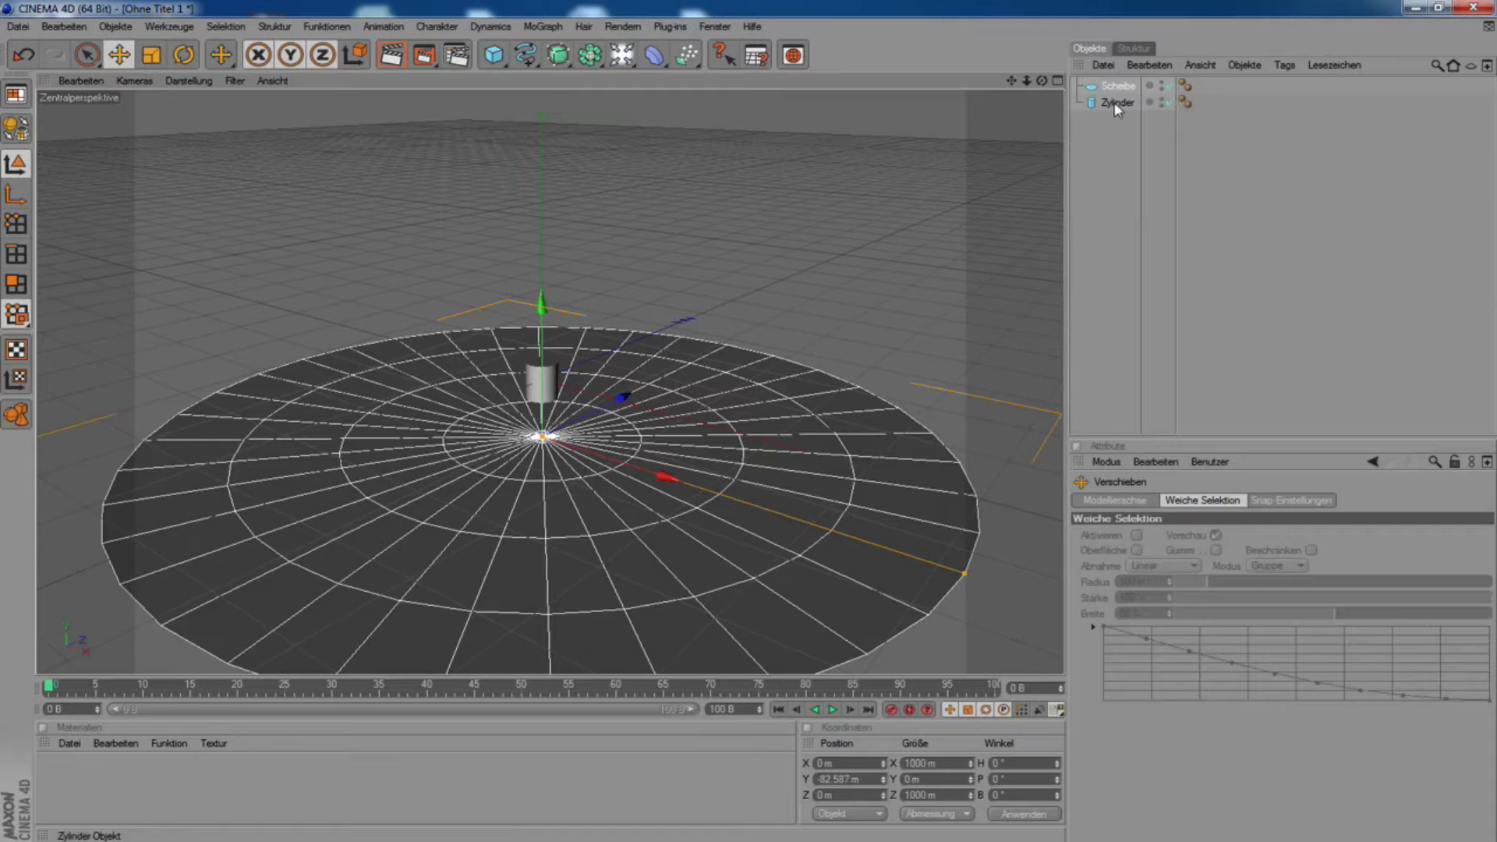
# Create a MoGraph Cloner and put the cylinder inside it.
pyautogui.click(545, 27)
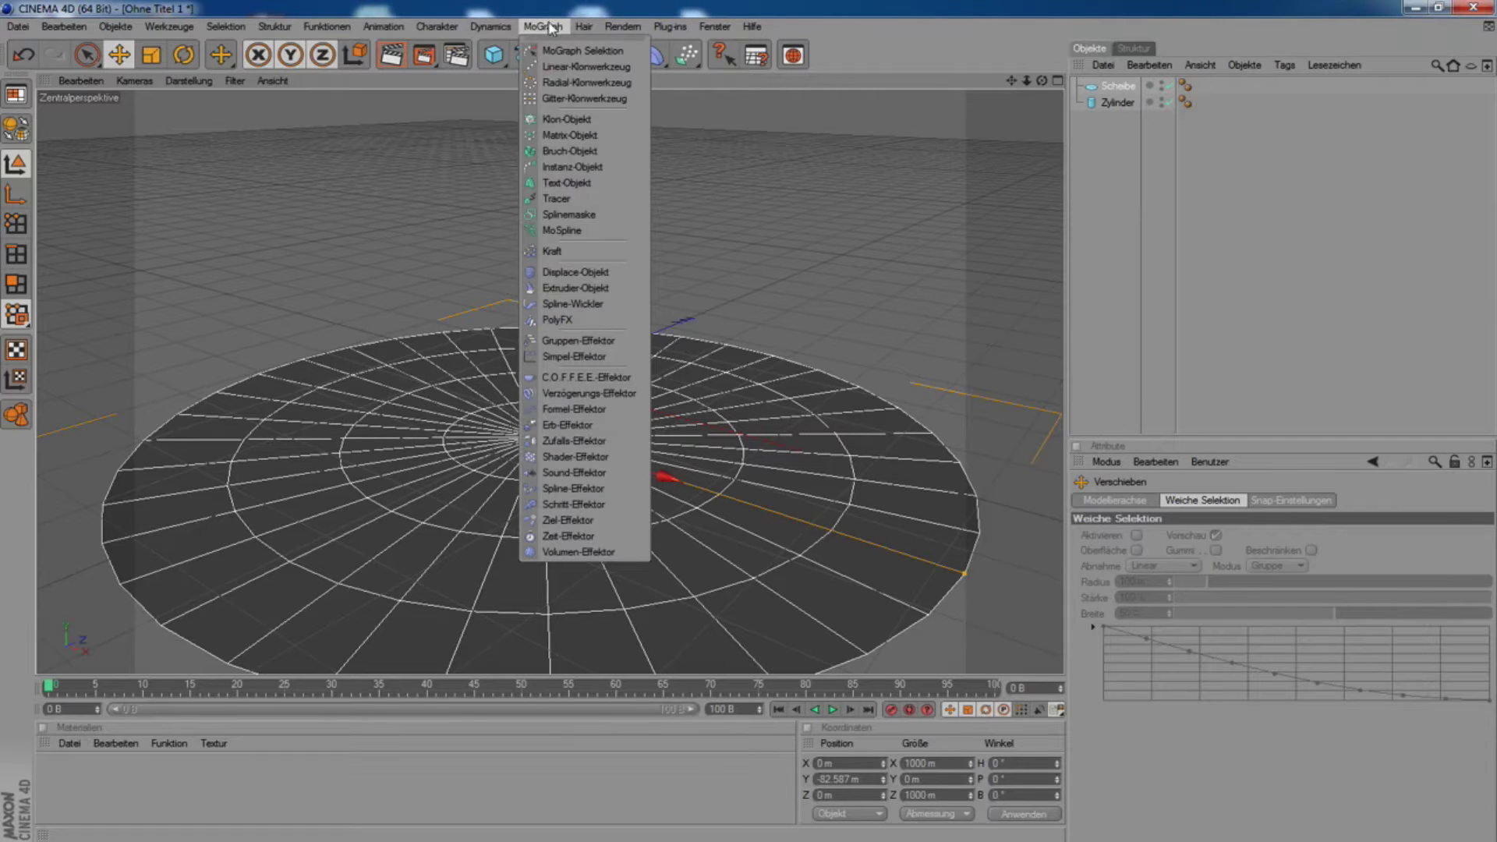
pyautogui.click(573, 119)
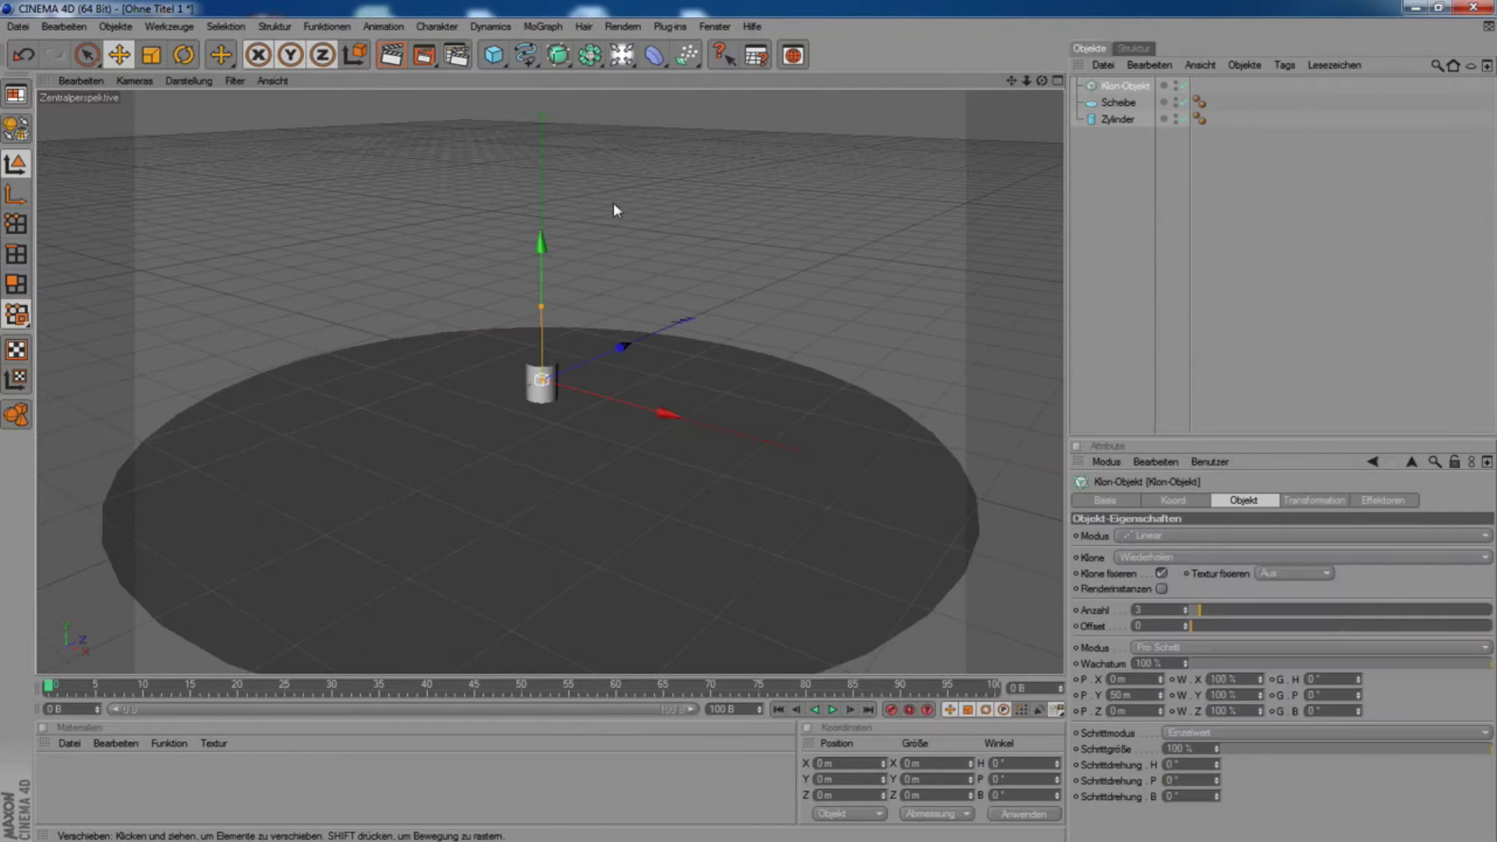
pyautogui.moveTo(1116, 119); pyautogui.dragTo(1119, 86)
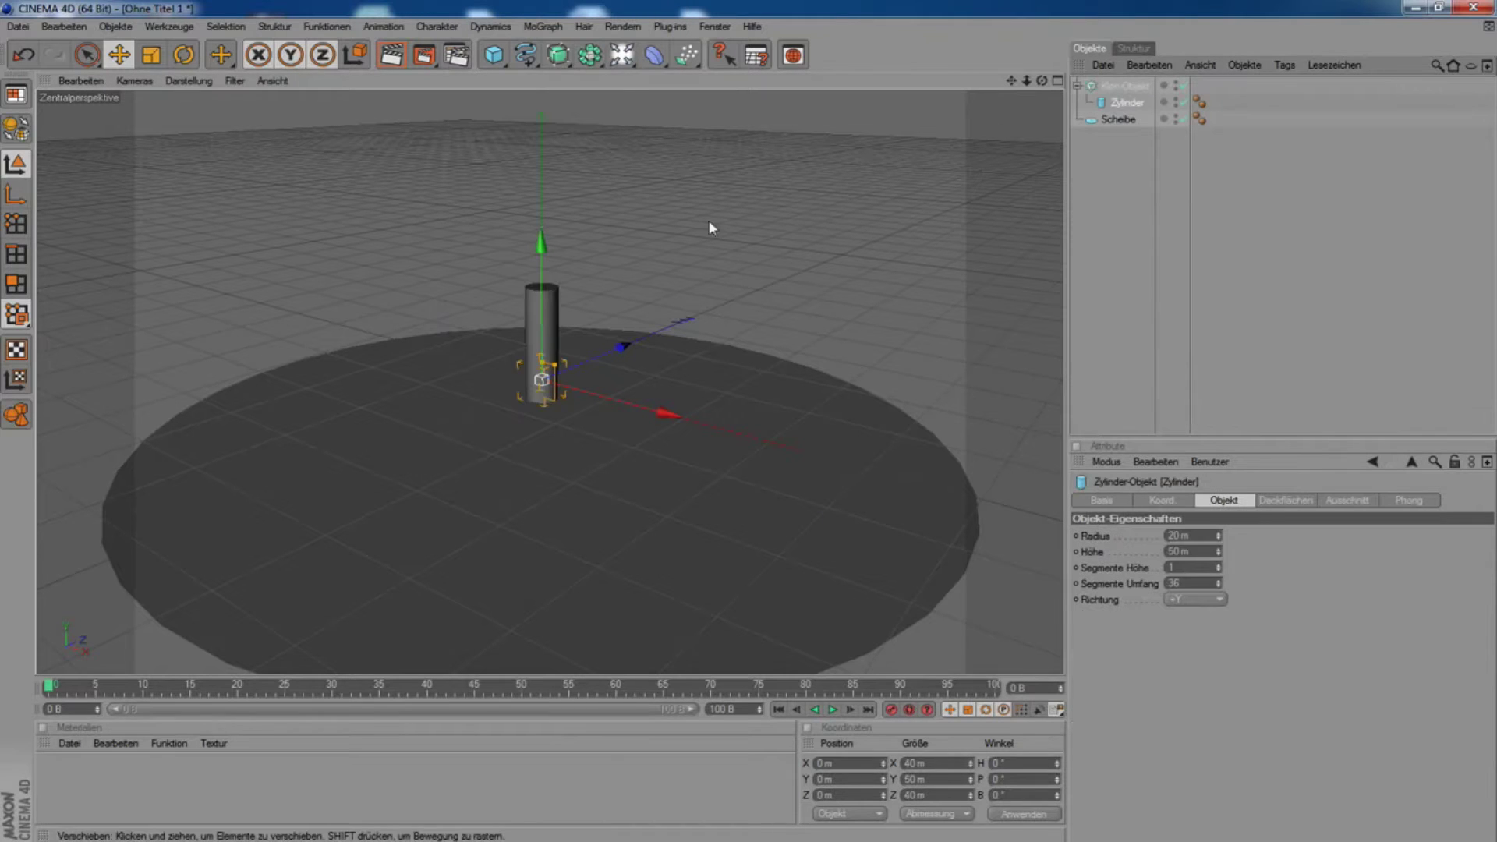
pyautogui.click(1123, 86)
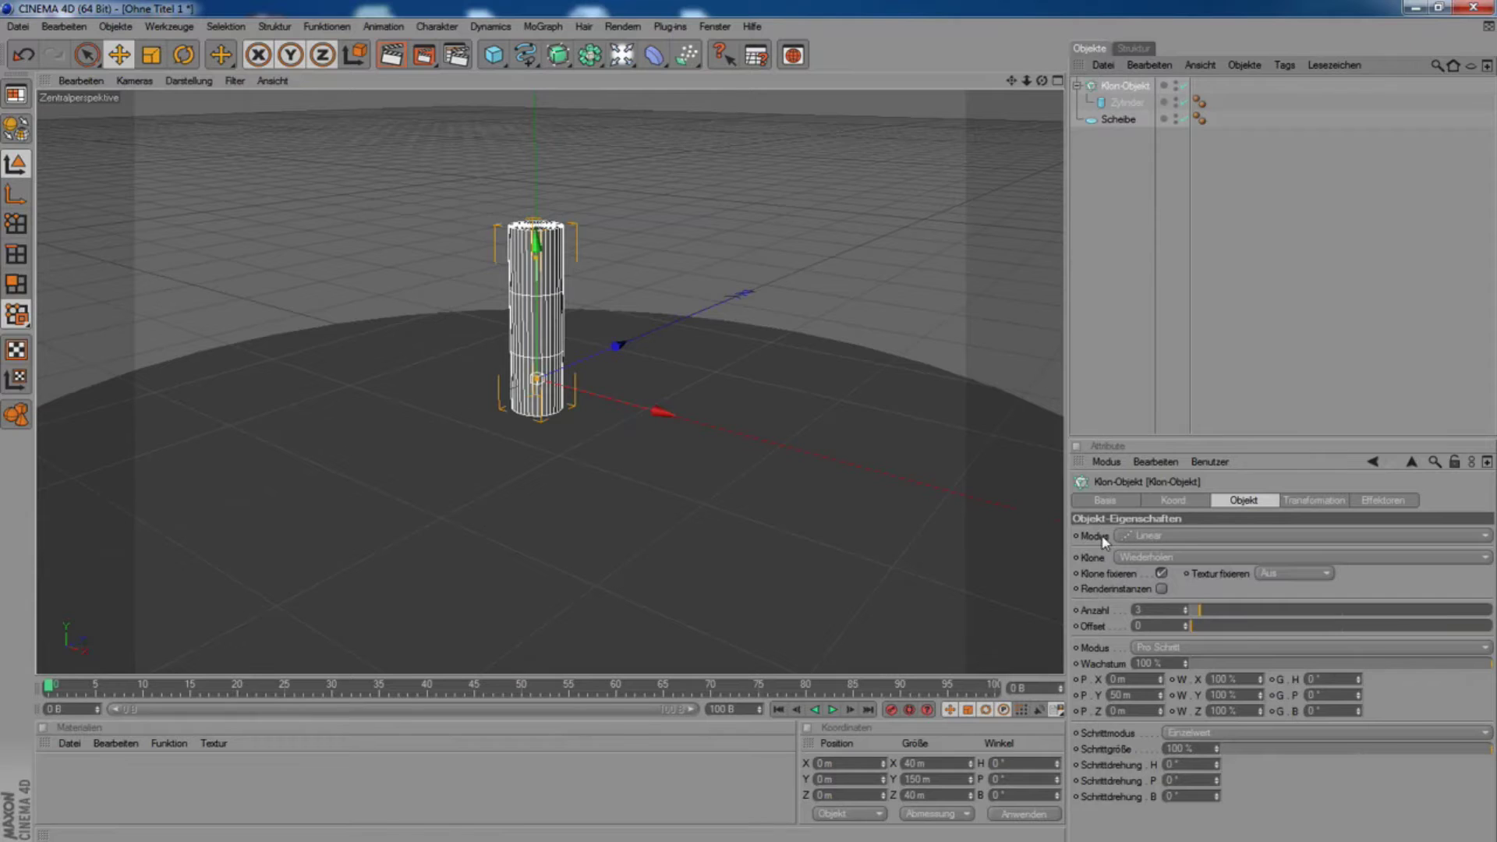
# Set the Cloner to Grid mode with a count of 5, 5, 5.
pyautogui.click(1134, 543)
pyautogui.click(1153, 589)
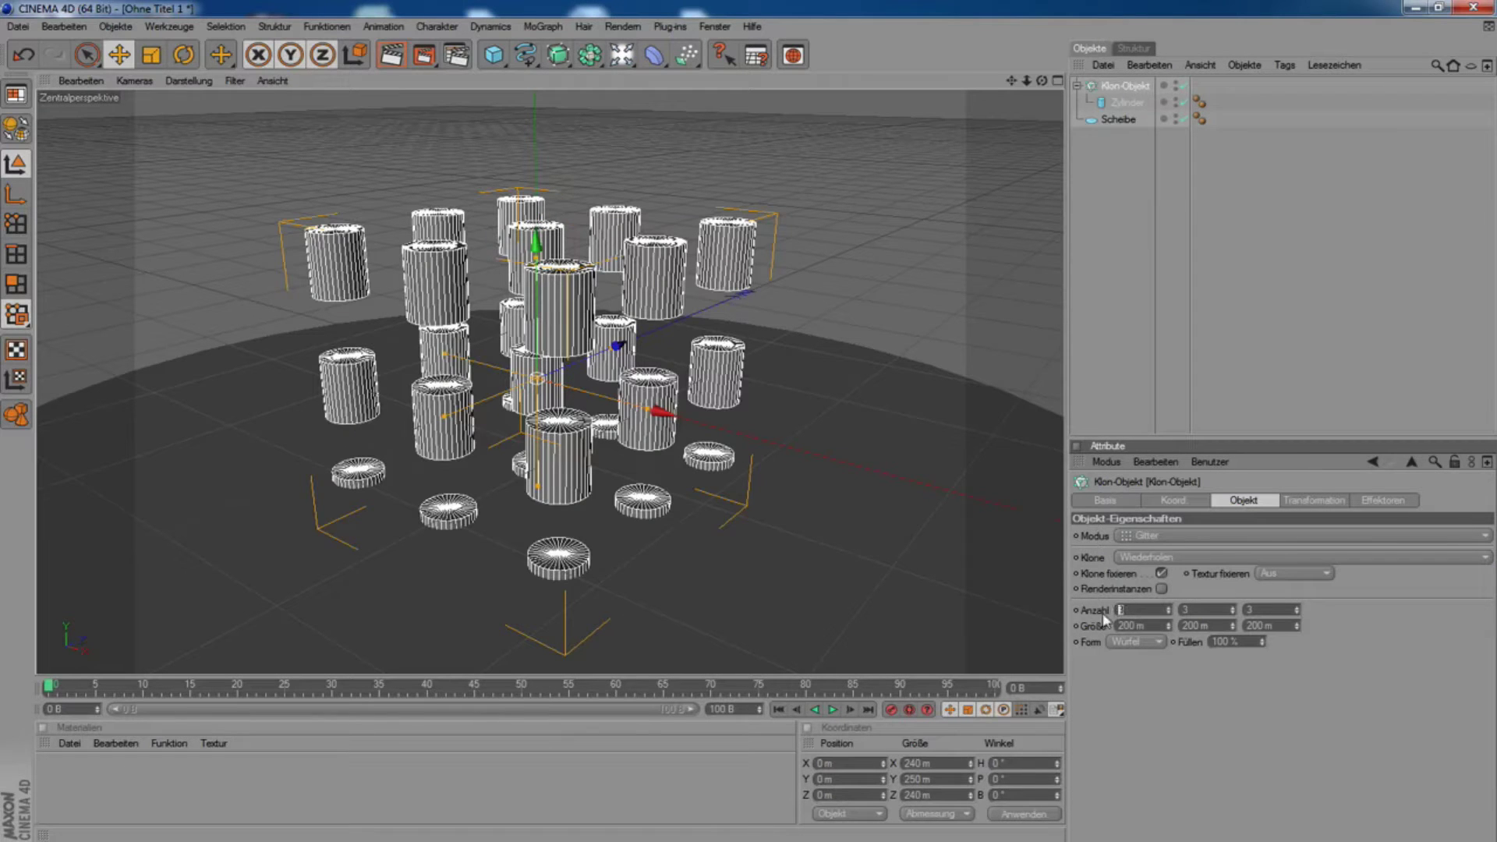
pyautogui.press('Tab')
pyautogui.write('5')
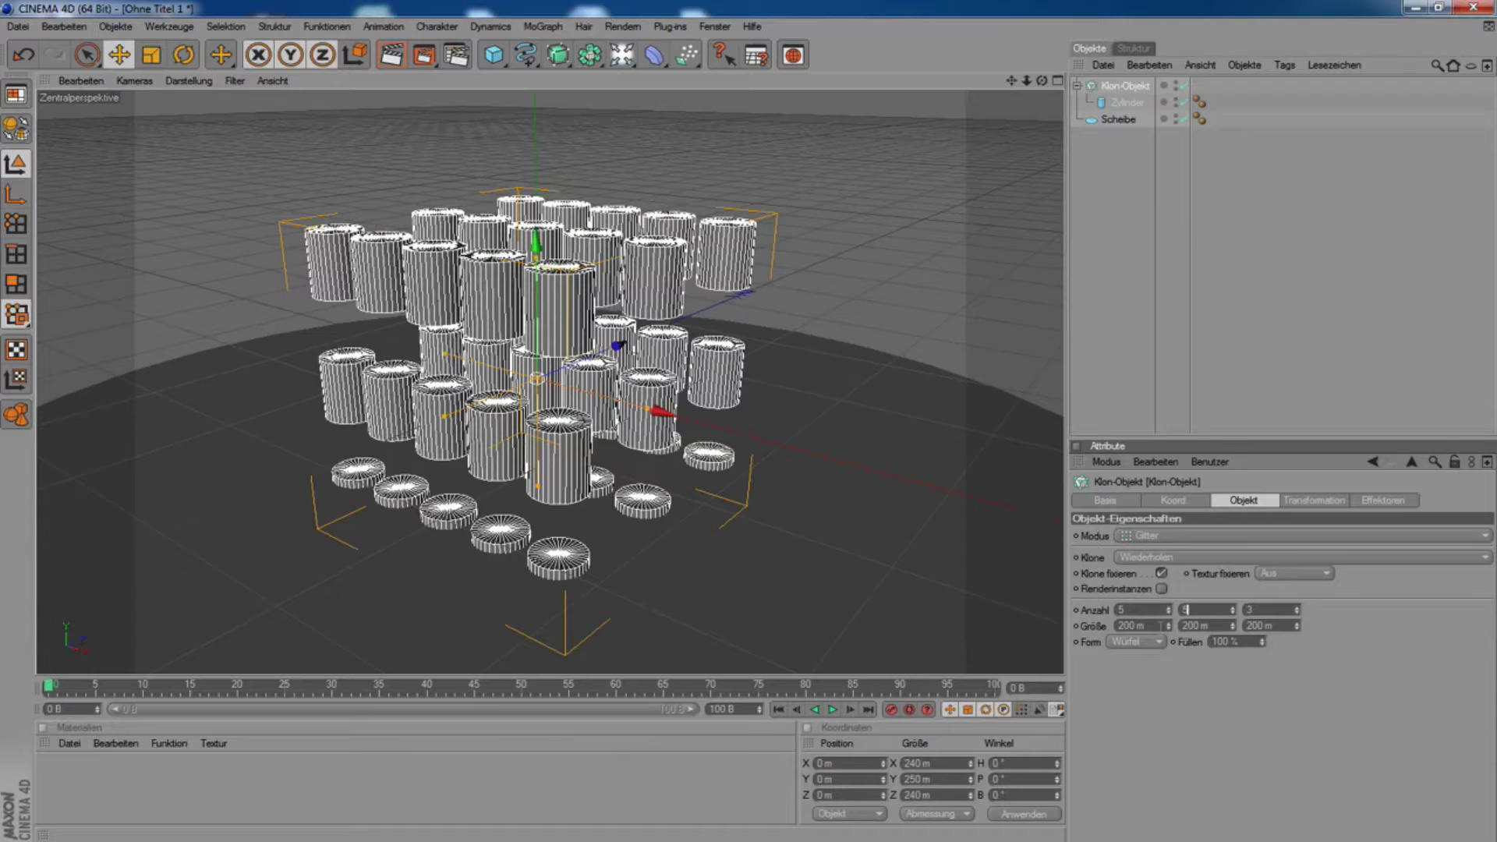
pyautogui.press('Tab')
pyautogui.write('5')
pyautogui.press('Return')
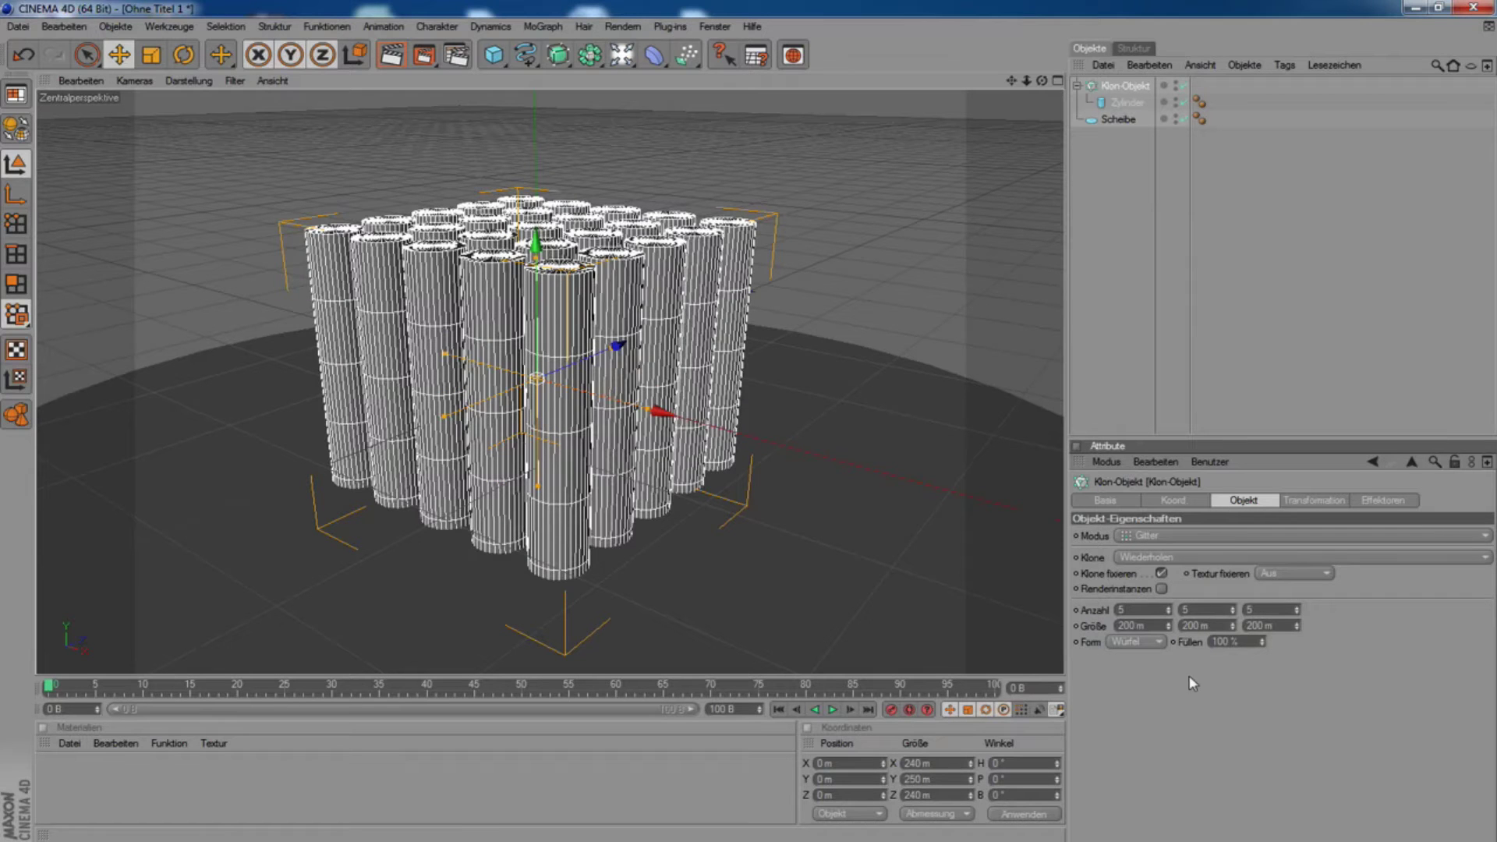
pyautogui.moveTo(1026, 81)
pyautogui.mouseDown()
pyautogui.moveTo(814, 359)
pyautogui.moveTo(672, 483)
pyautogui.mouseUp()
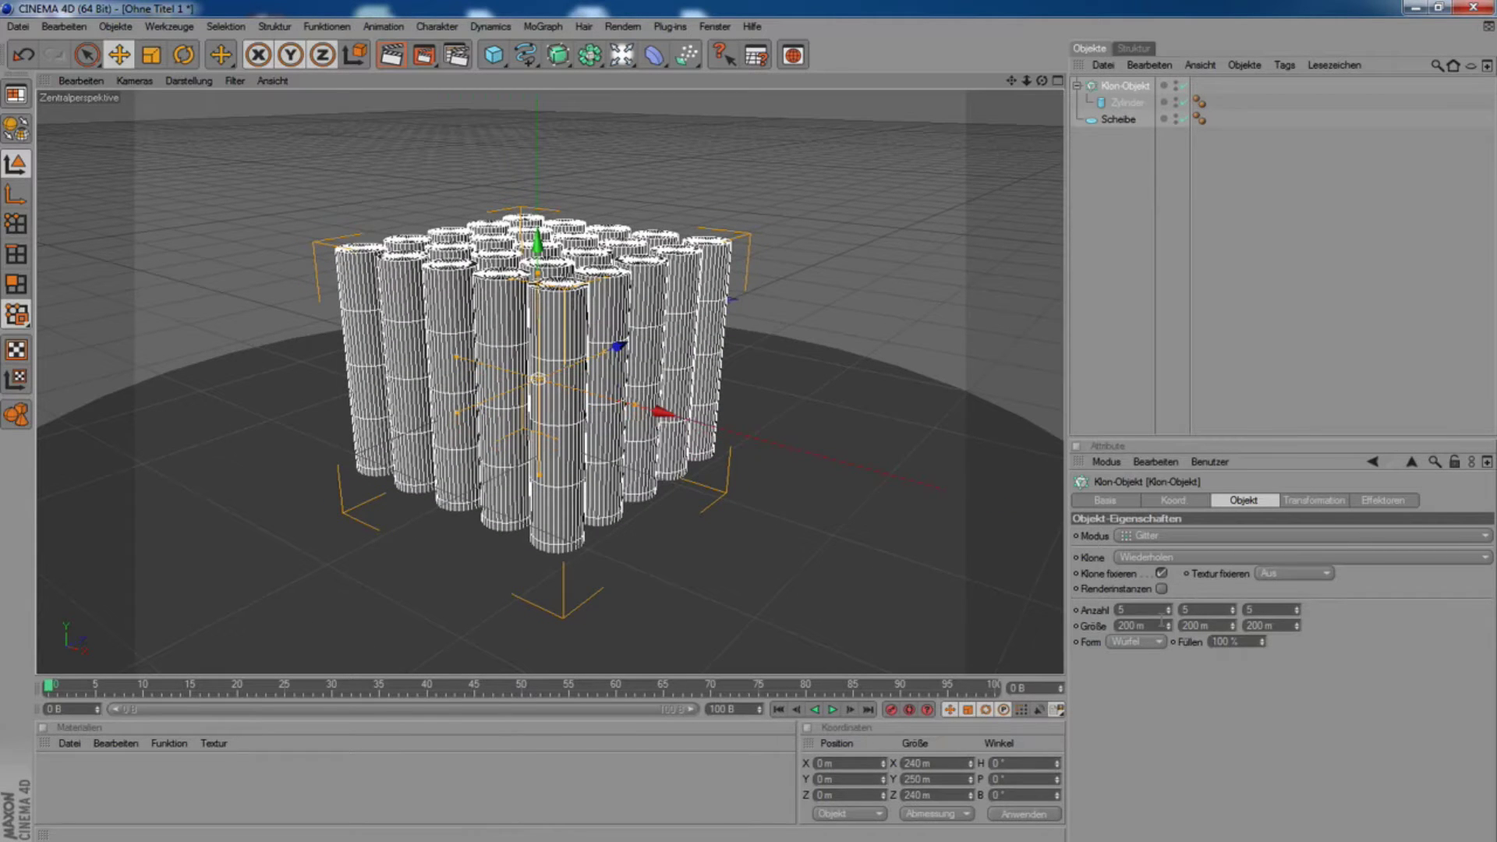
# In the four-view layout, tighten the cloner grid to 166 × 207 × 164 m.
pyautogui.click(1057, 80)
pyautogui.scroll(2, 412, 515)
pyautogui.scroll(2, 413, 516)
pyautogui.scroll(2, 412, 518)
pyautogui.moveTo(1168, 625)
pyautogui.mouseDown()
pyautogui.moveTo(1168, 663)
pyautogui.moveTo(1168, 608)
pyautogui.mouseUp()
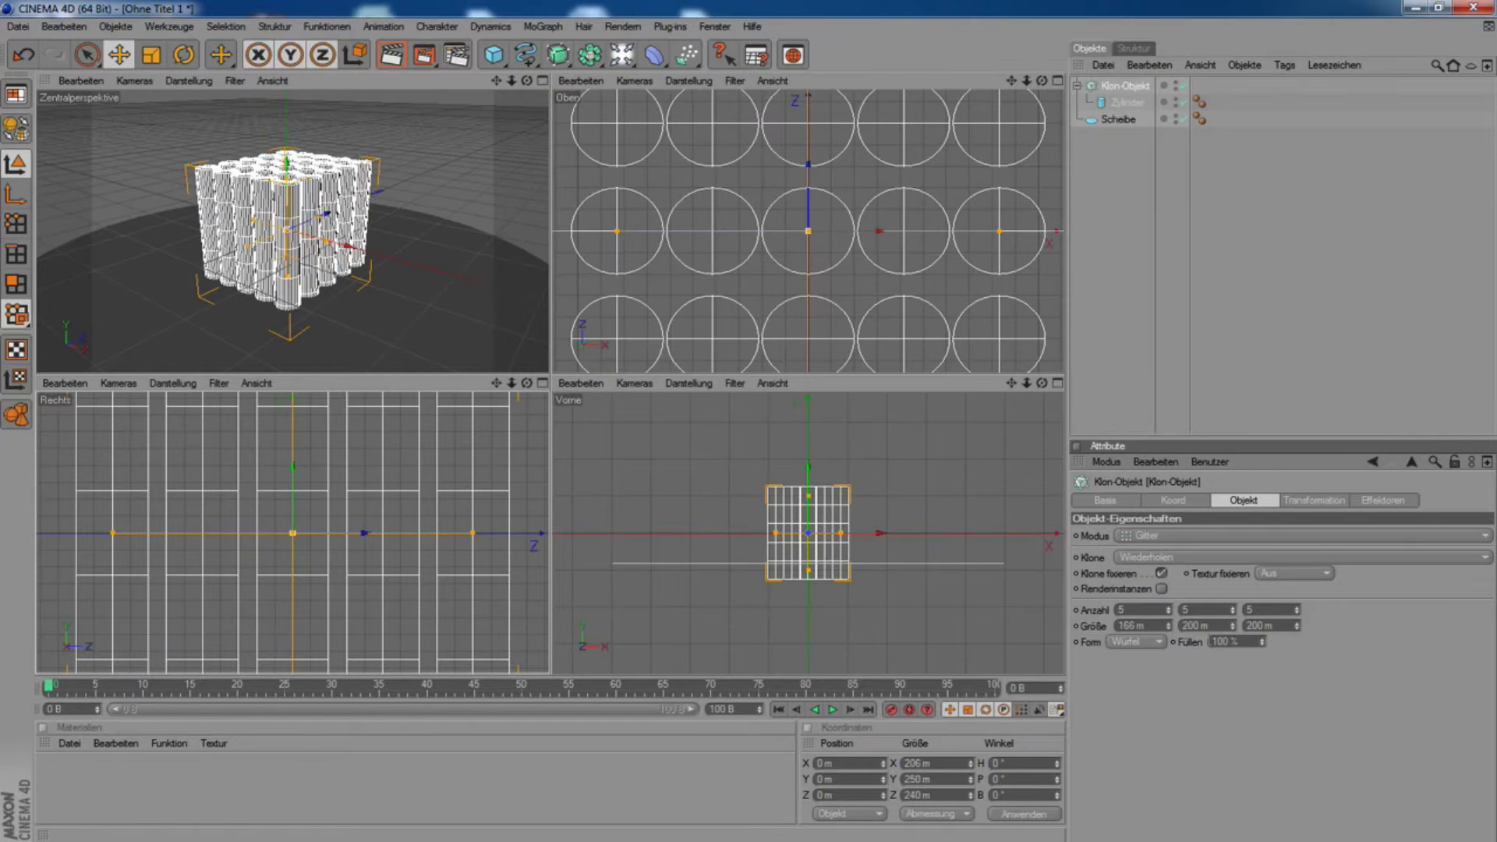
pyautogui.moveTo(1237, 625)
pyautogui.mouseDown()
pyautogui.moveTo(1237, 604)
pyautogui.moveTo(1237, 642)
pyautogui.moveTo(1297, 653)
pyautogui.moveTo(1297, 627)
pyautogui.mouseUp()
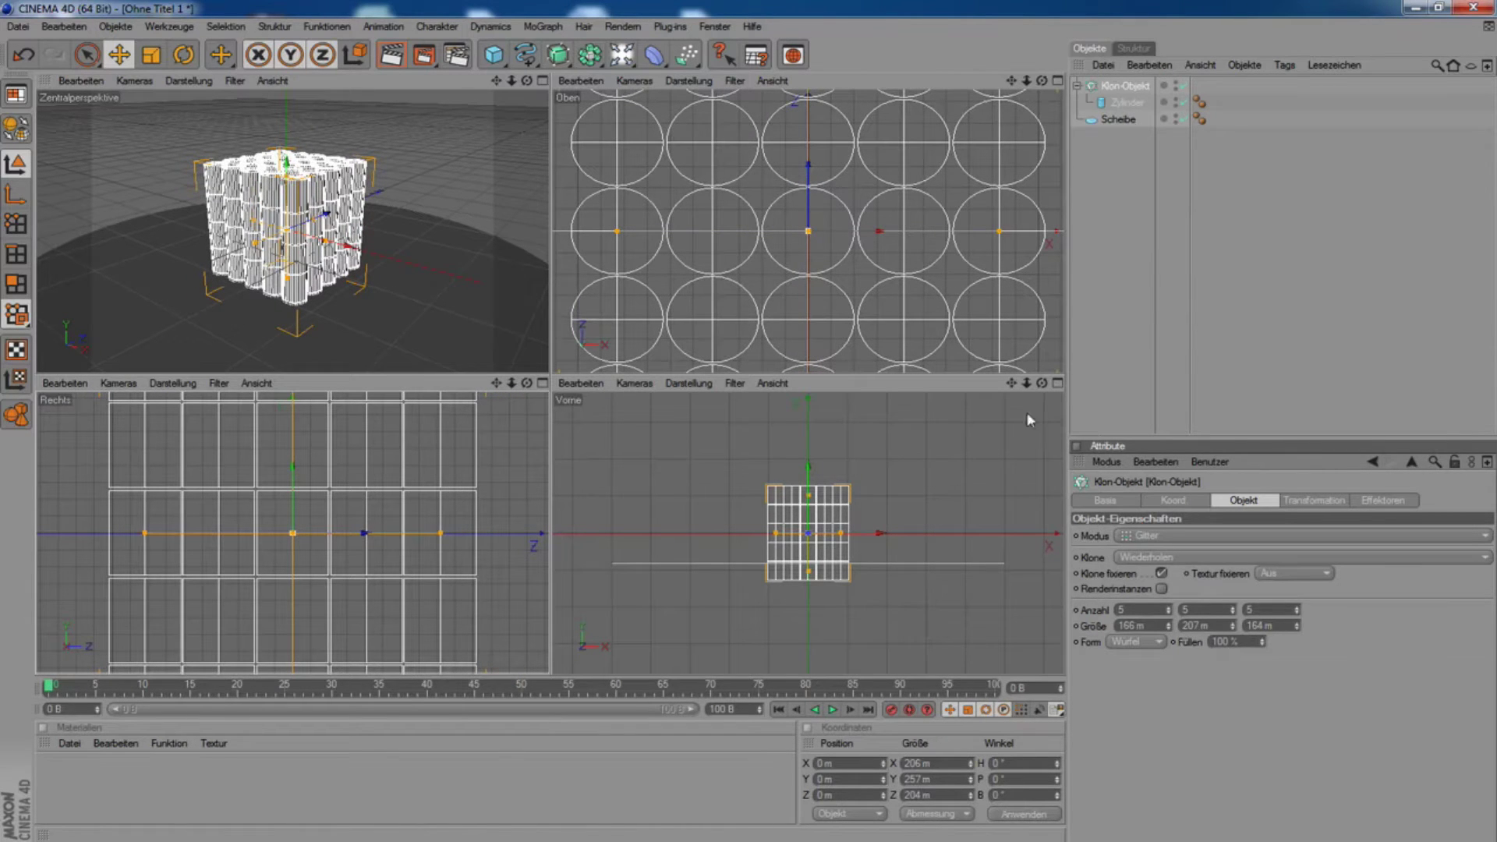
# Adjust the perspective and side views, then select the disc.
pyautogui.keyDown('alt'); pyautogui.moveTo(434, 151); pyautogui.dragTo(405, 156); pyautogui.keyUp('alt')
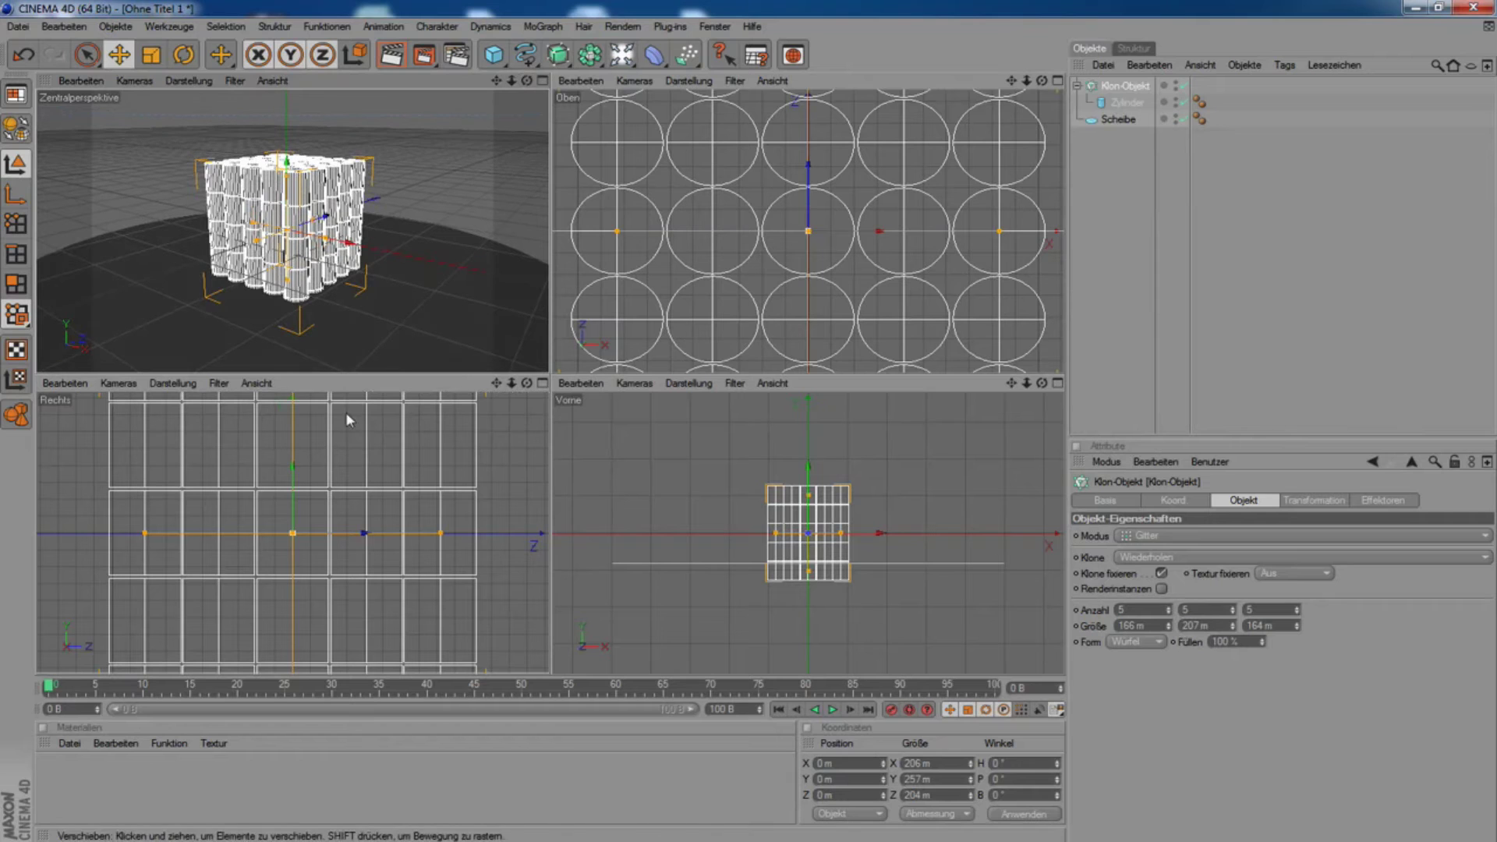
pyautogui.moveTo(501, 390); pyautogui.dragTo(503, 512)
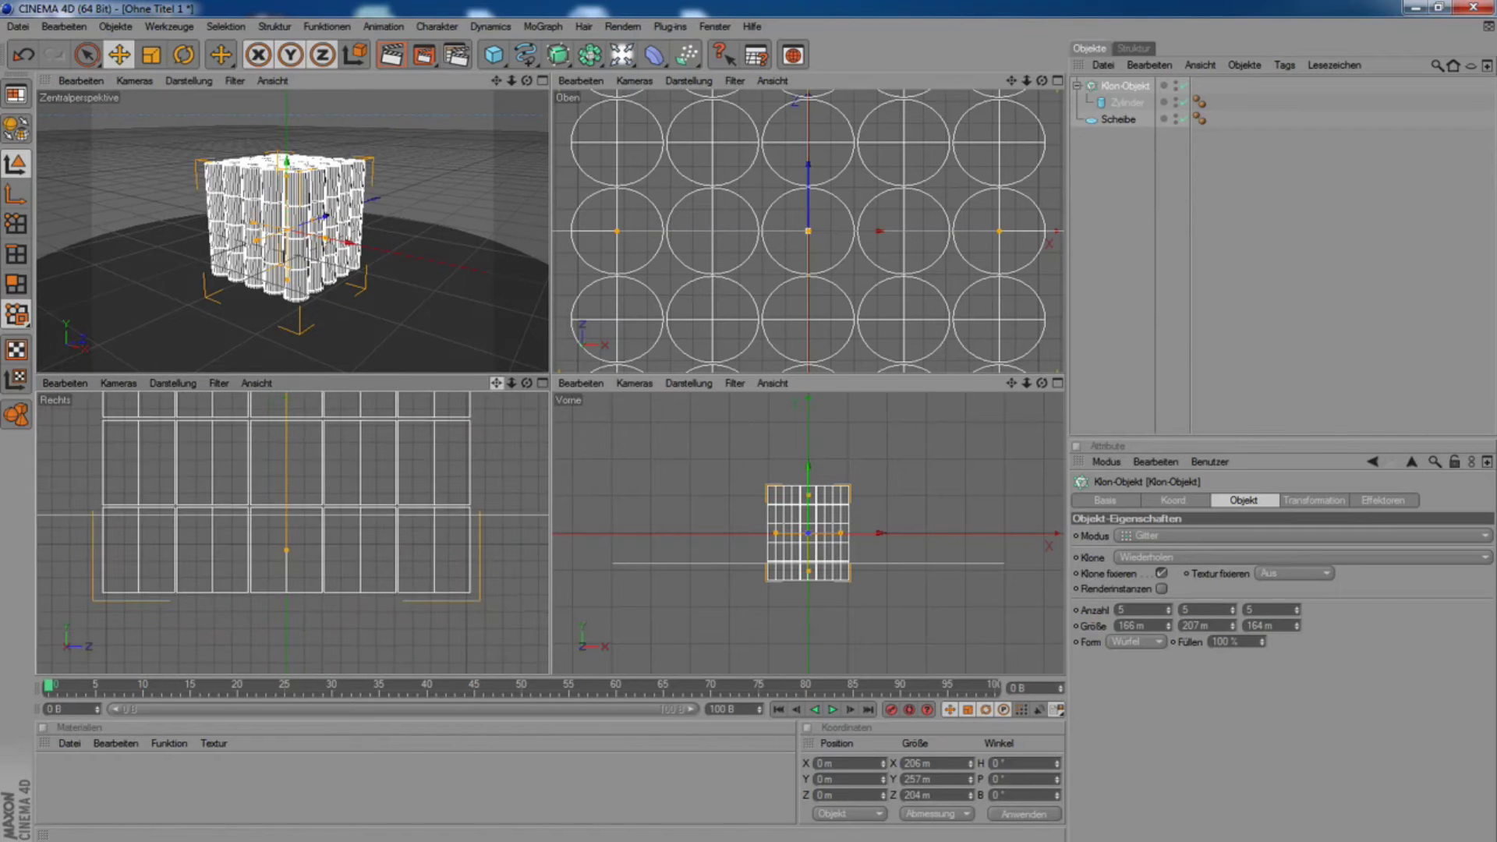
pyautogui.click(511, 526)
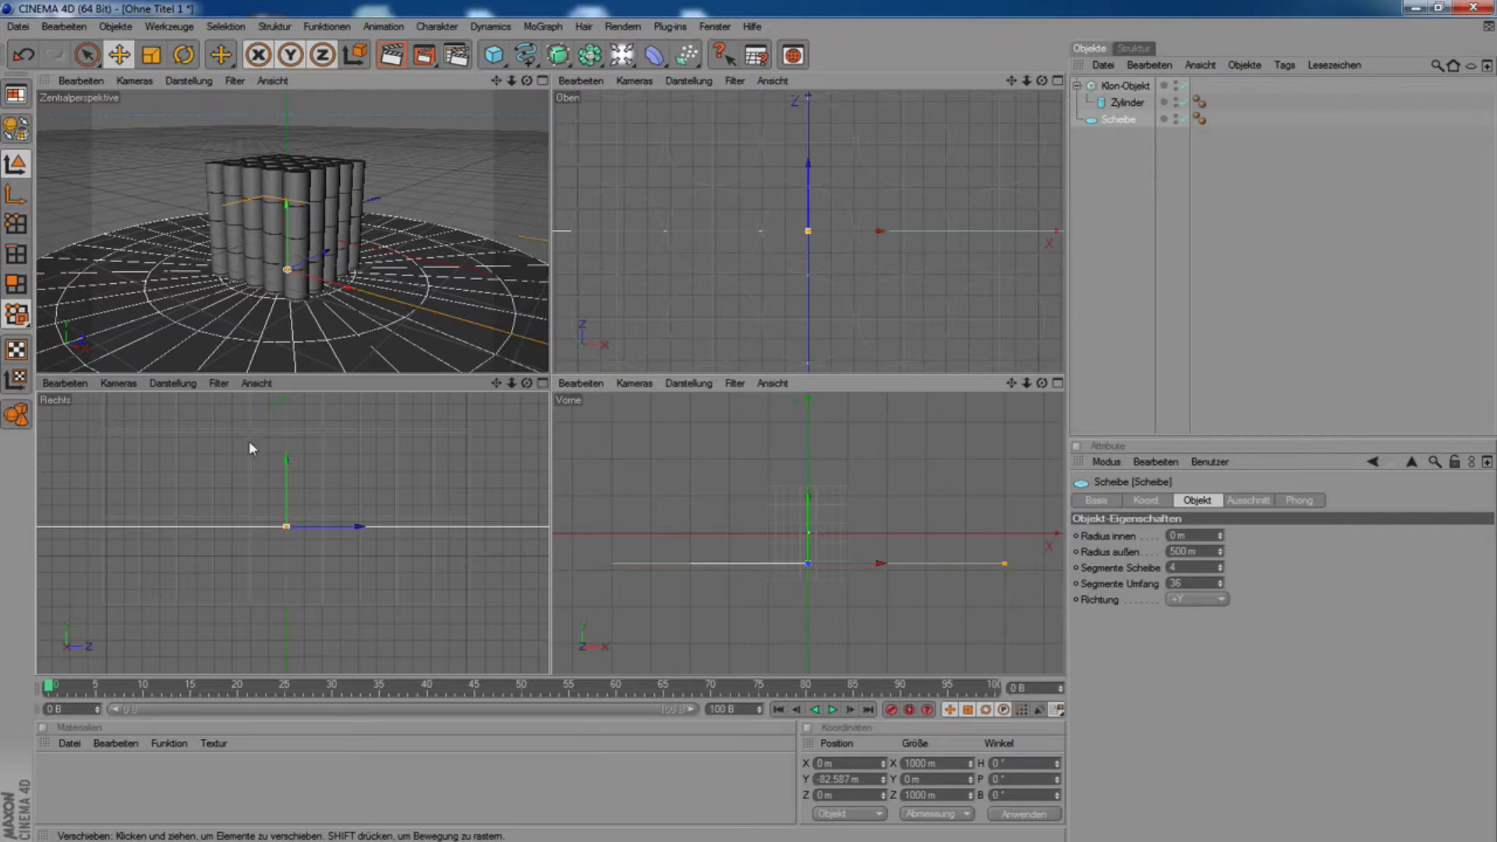
# Lower the disc to Y −130.514 m and maximize the perspective view.
pyautogui.moveTo(286, 474); pyautogui.dragTo(285, 558)
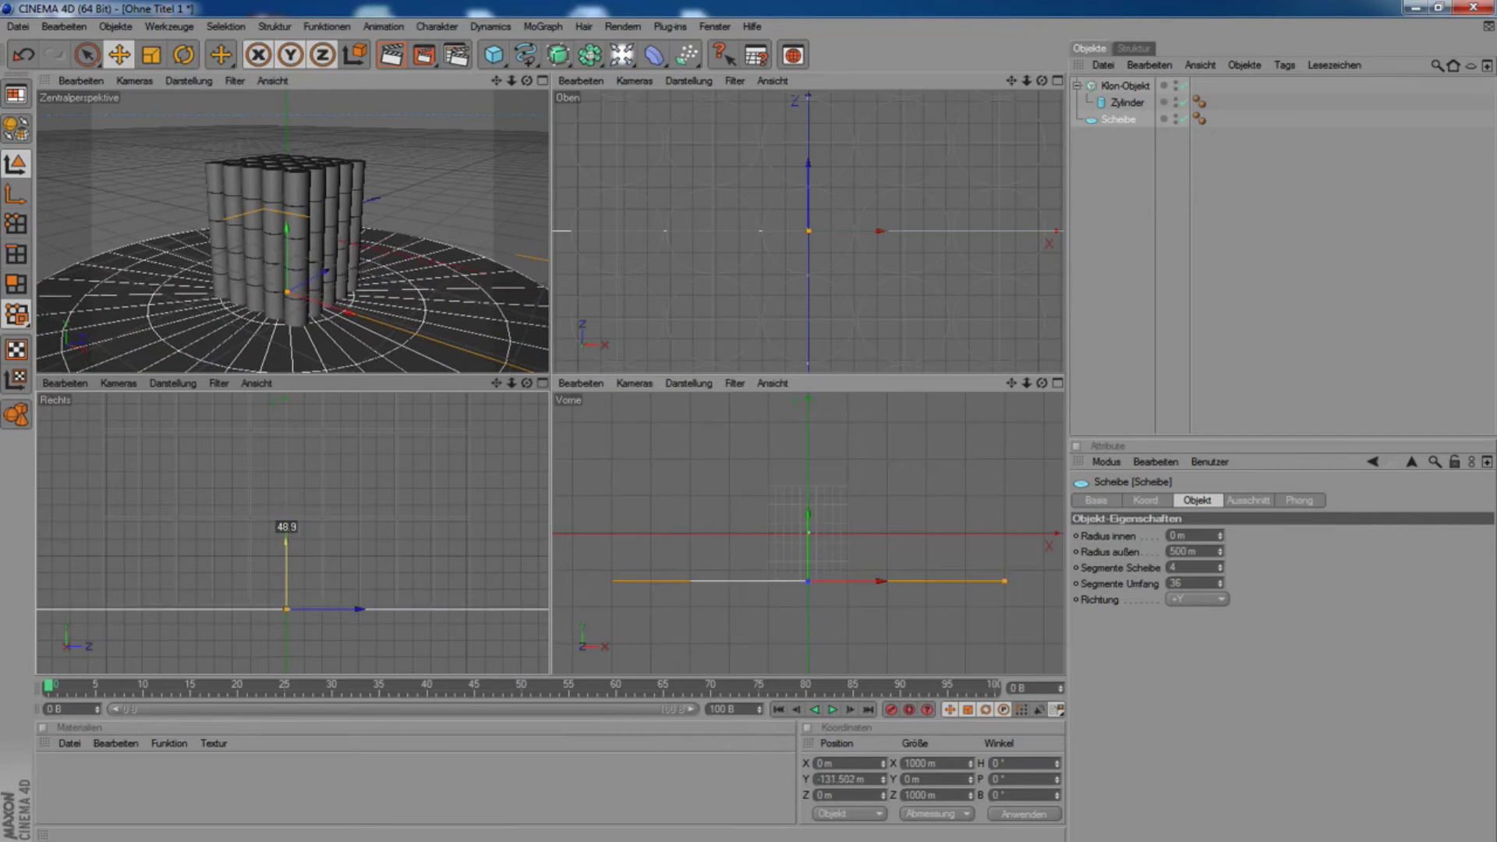
pyautogui.moveTo(286, 558); pyautogui.dragTo(286, 555)
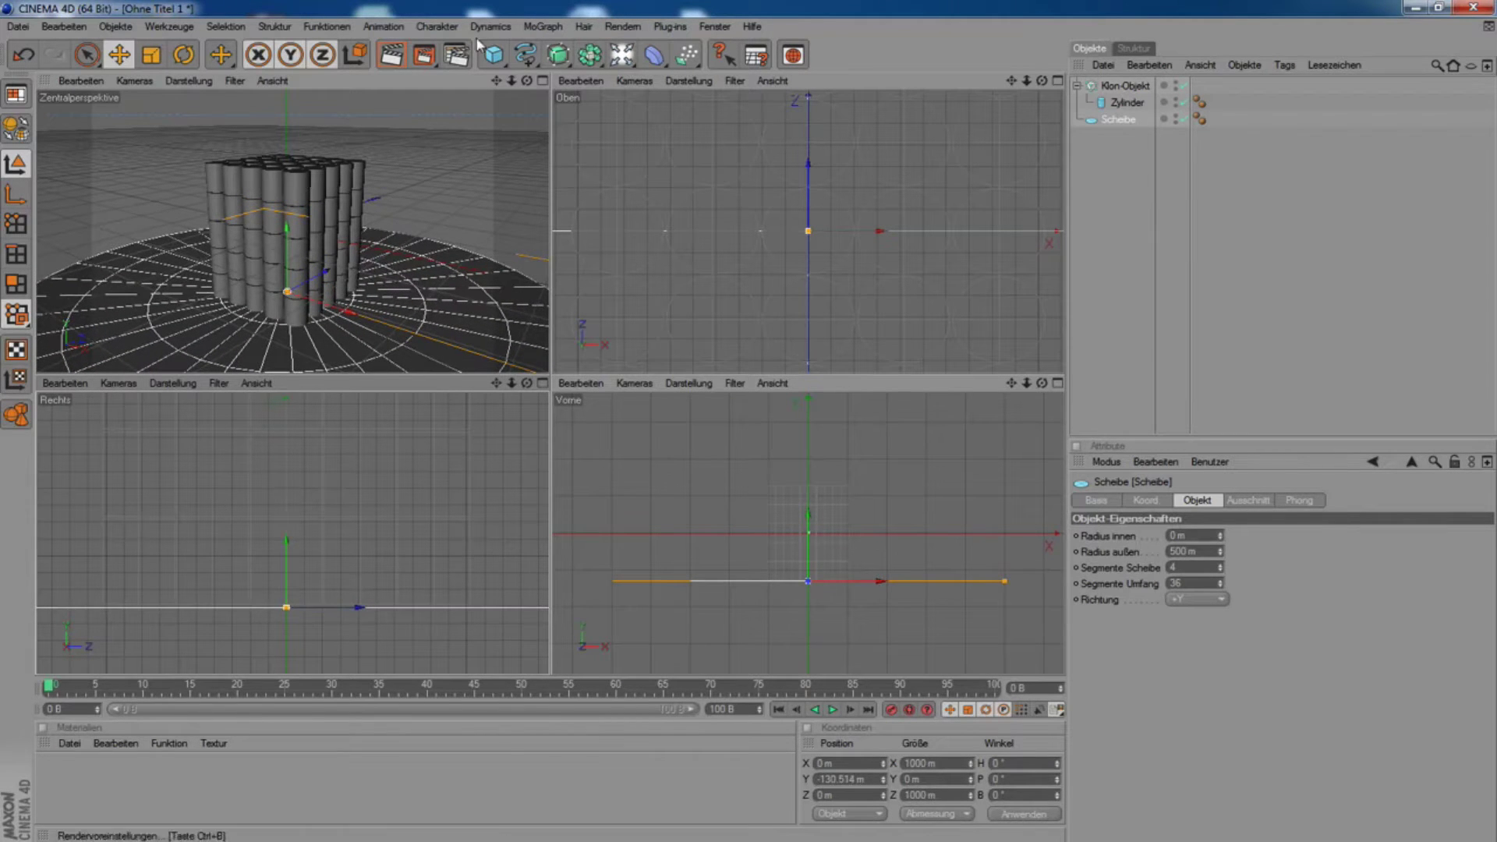
pyautogui.middleClick(546, 91)
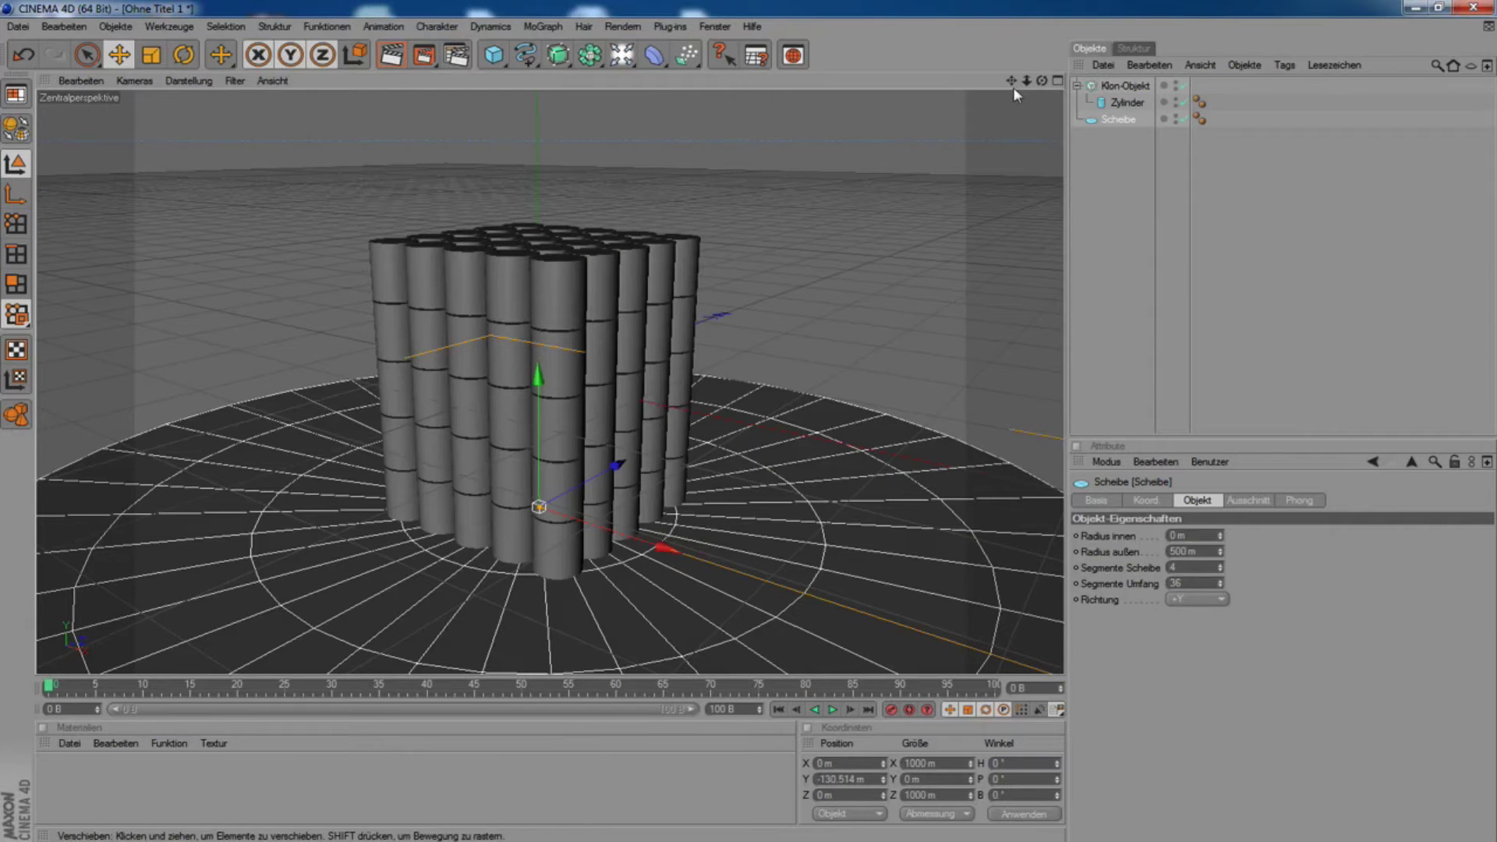
# Dolly in on the cylinder block and render a test preview.
pyautogui.moveTo(1027, 81); pyautogui.dragTo(1007, 91)
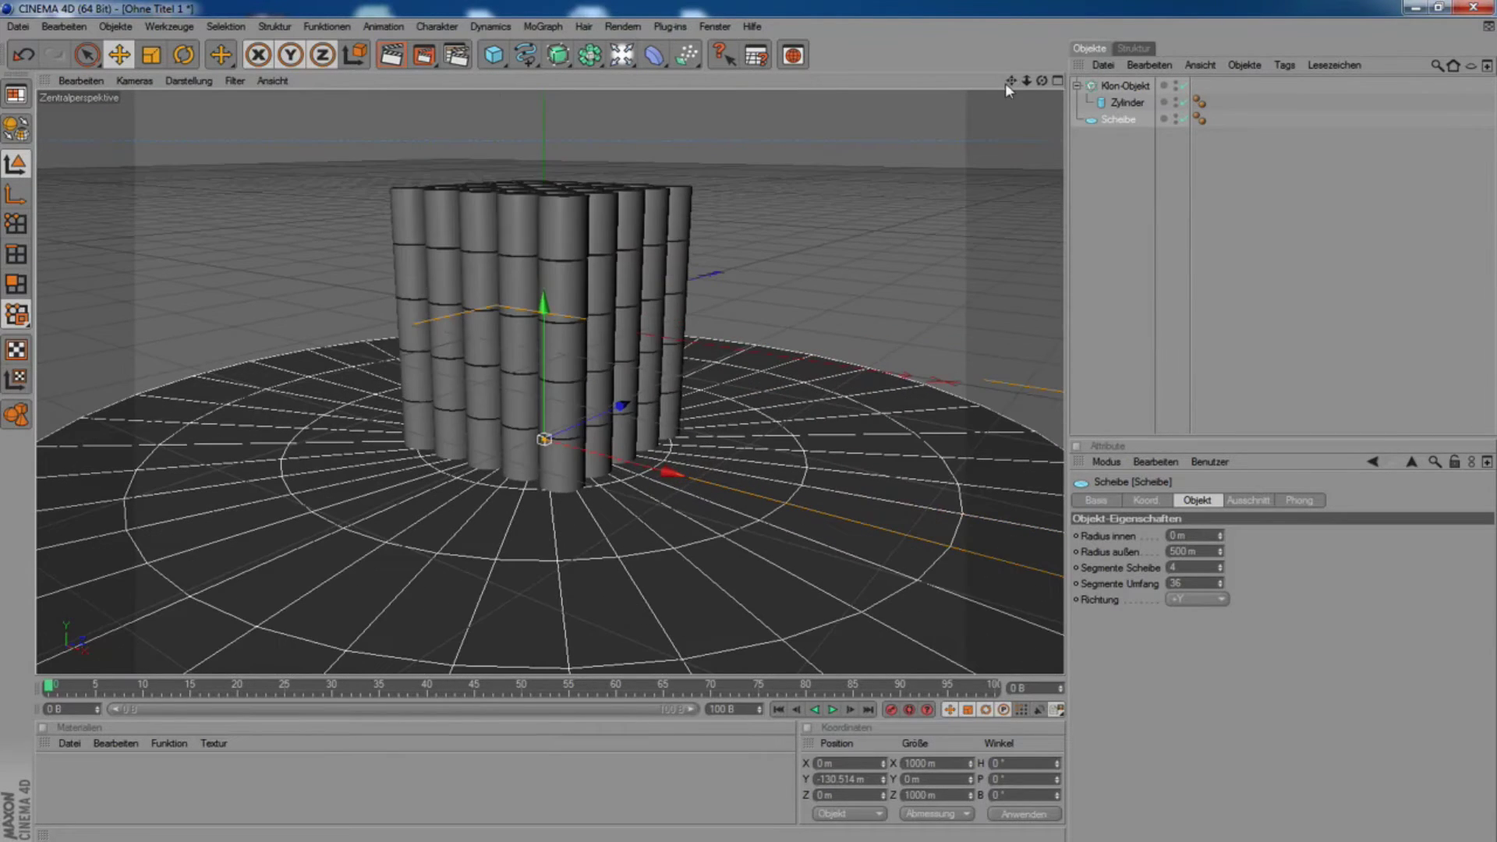
pyautogui.click(392, 55)
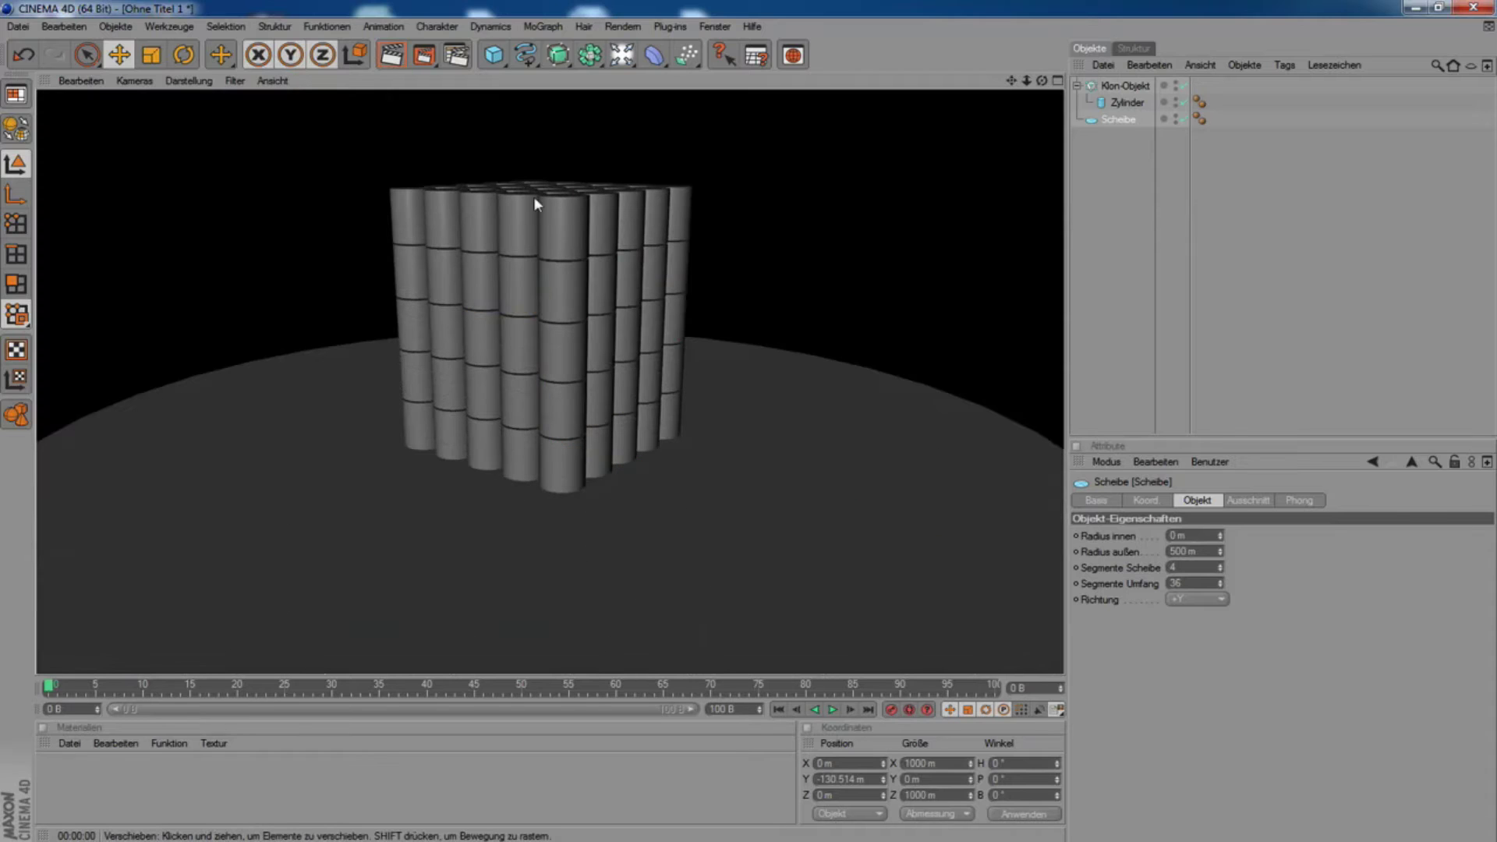
pyautogui.click(1119, 87)
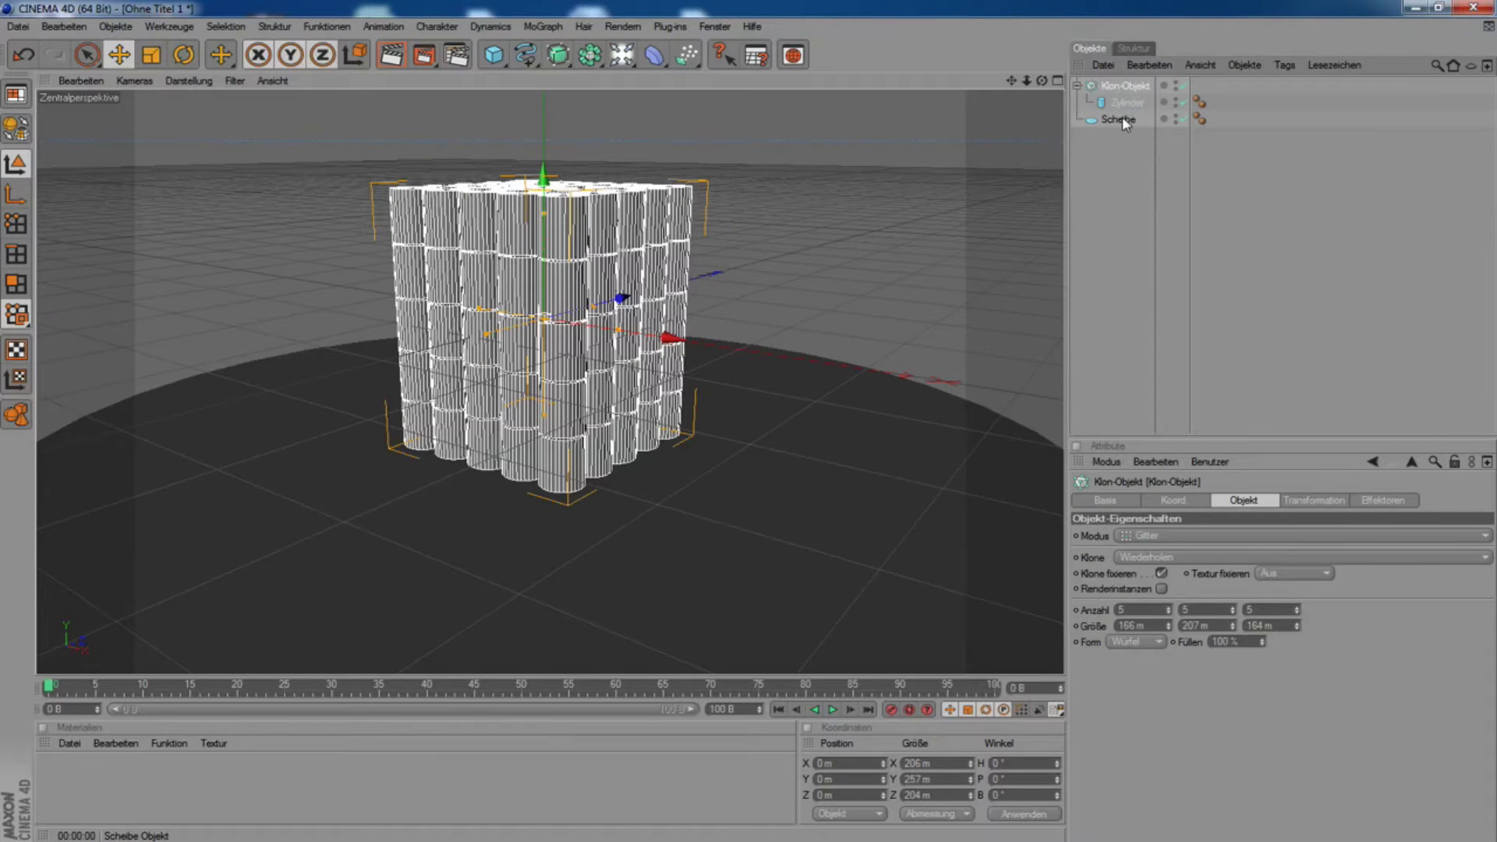
# Tag the cloner, cylinder and disc with Rigid Body and play the simulation.
pyautogui.keyDown('shift'); pyautogui.click(1120, 121); pyautogui.keyUp('shift')
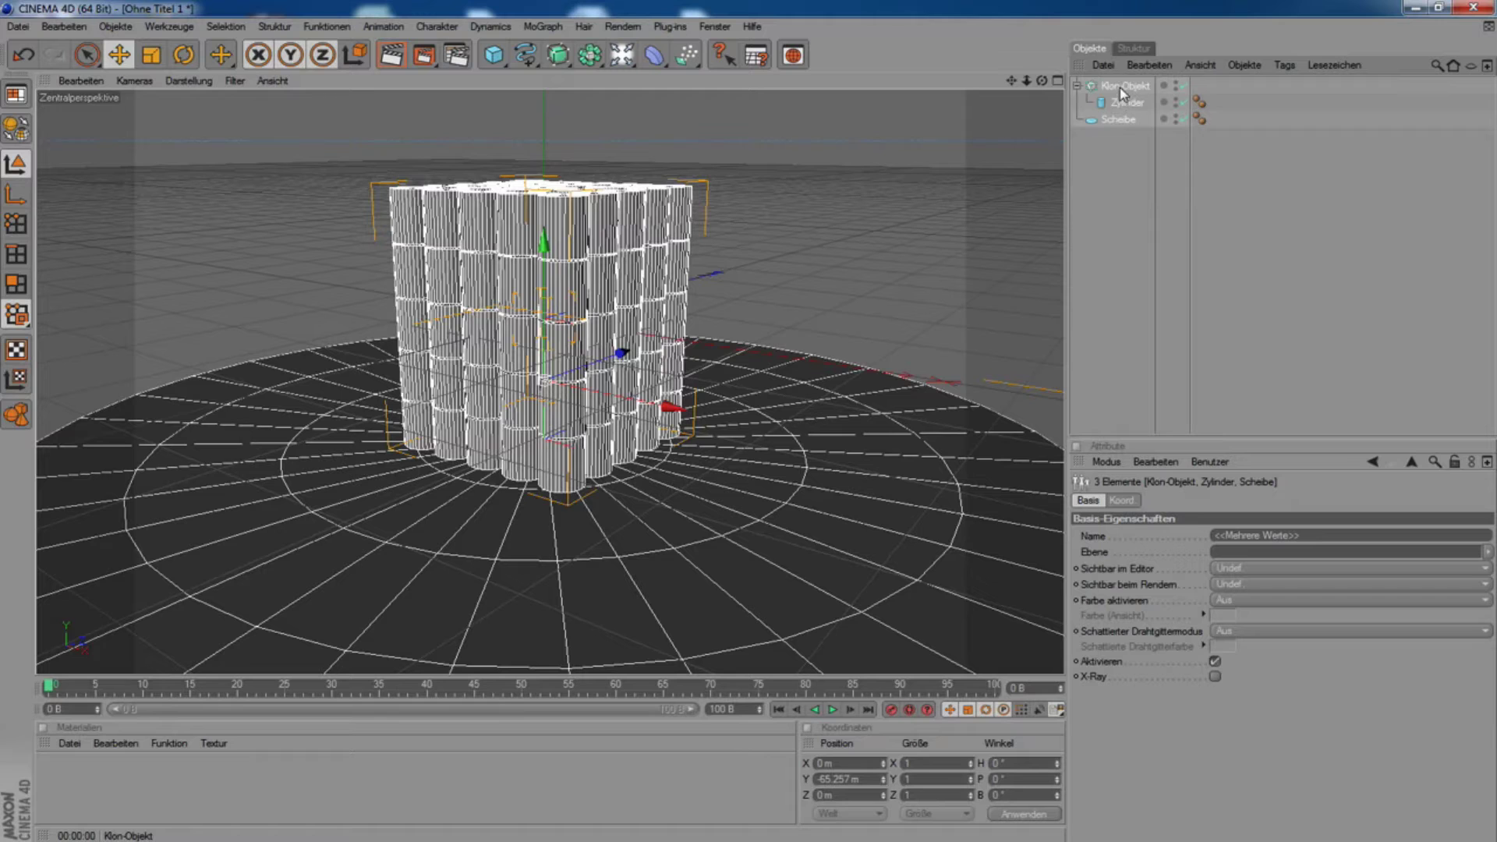
pyautogui.rightClick(1123, 92)
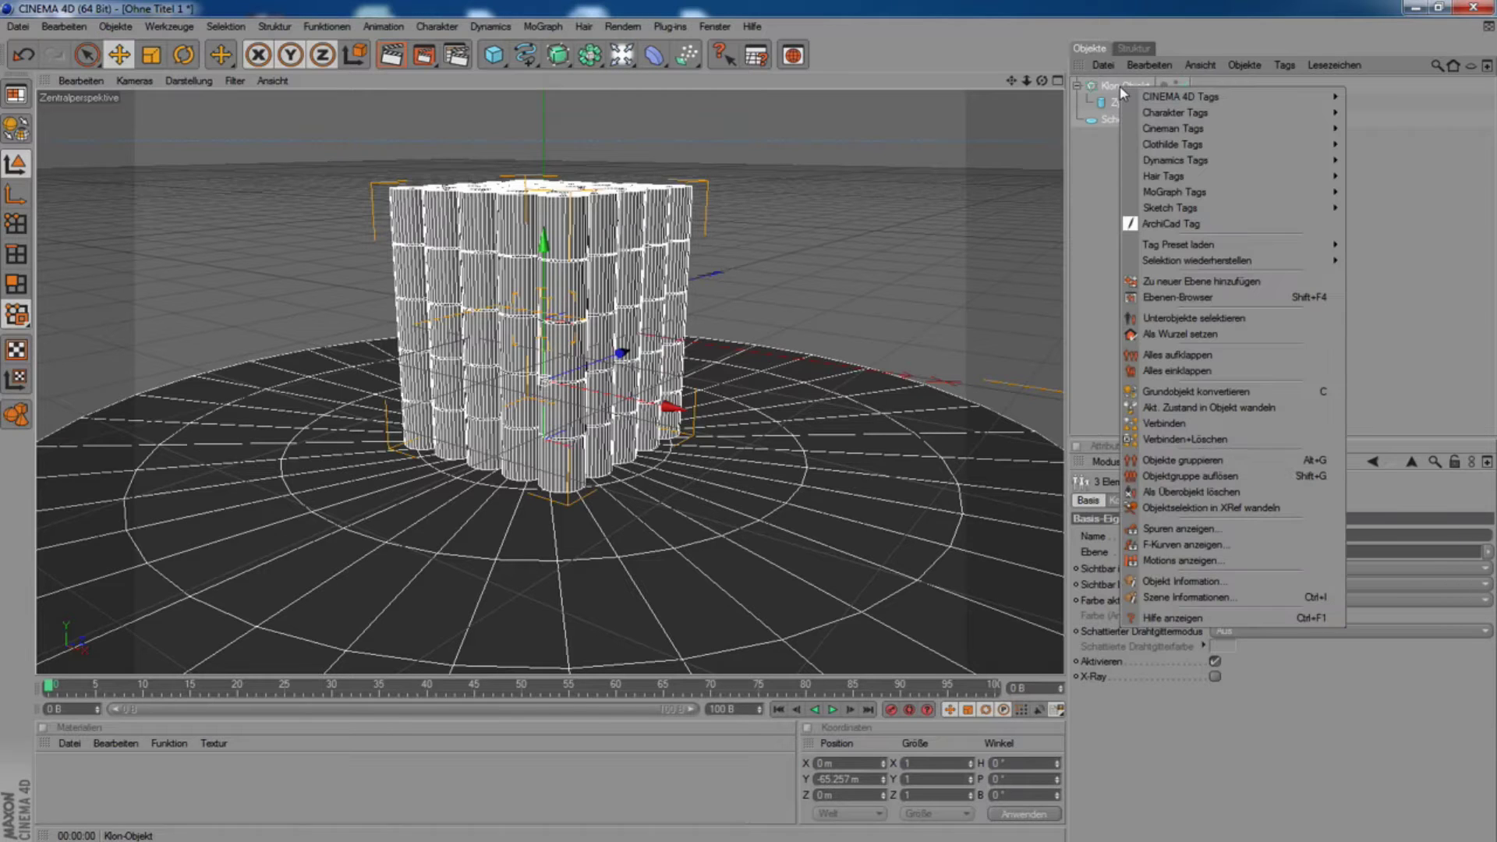
pyautogui.moveTo(1175, 192)
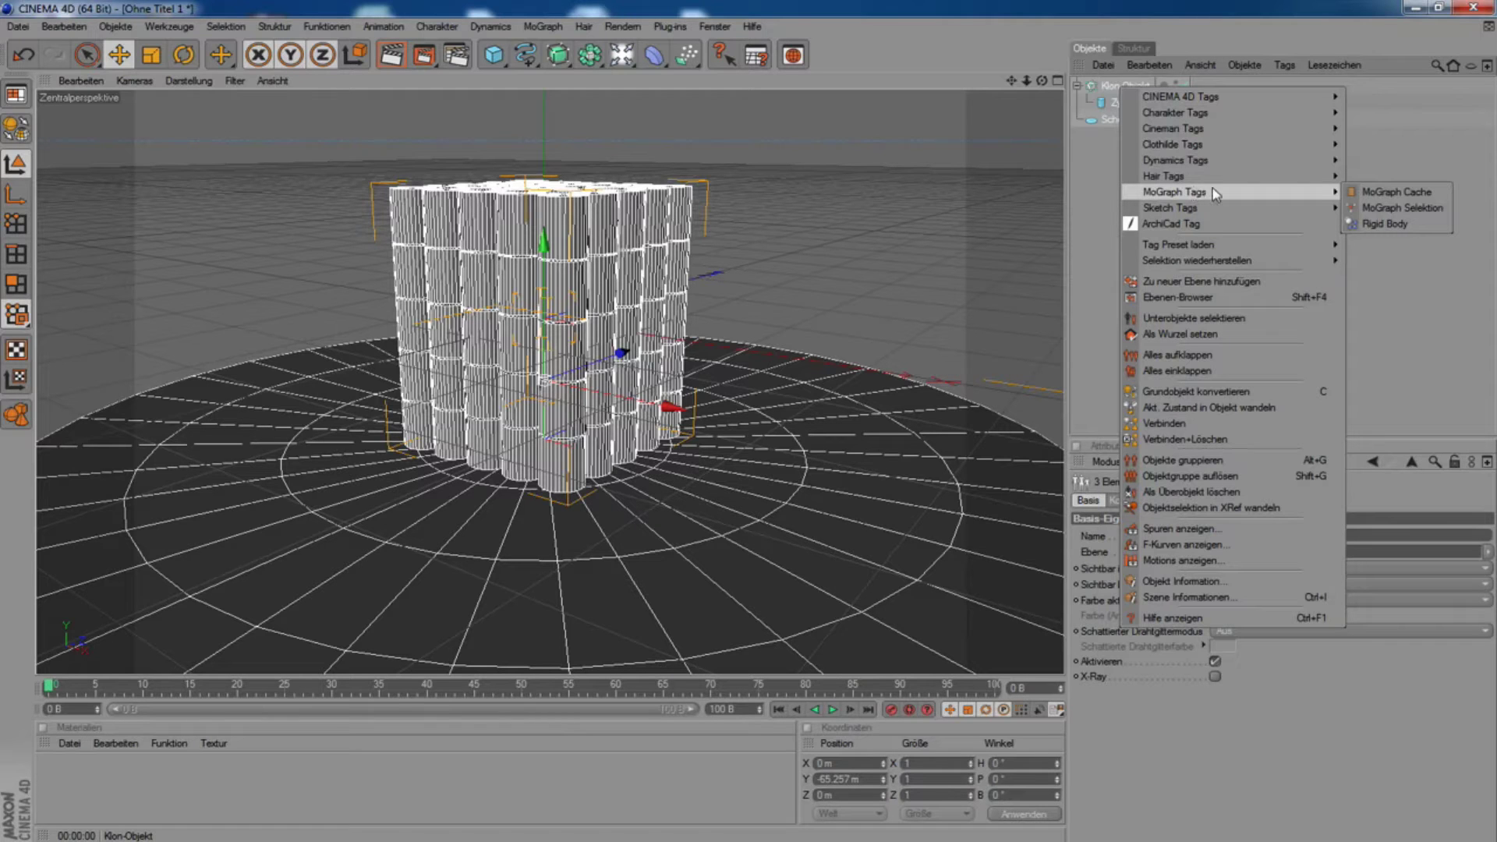
pyautogui.click(1391, 223)
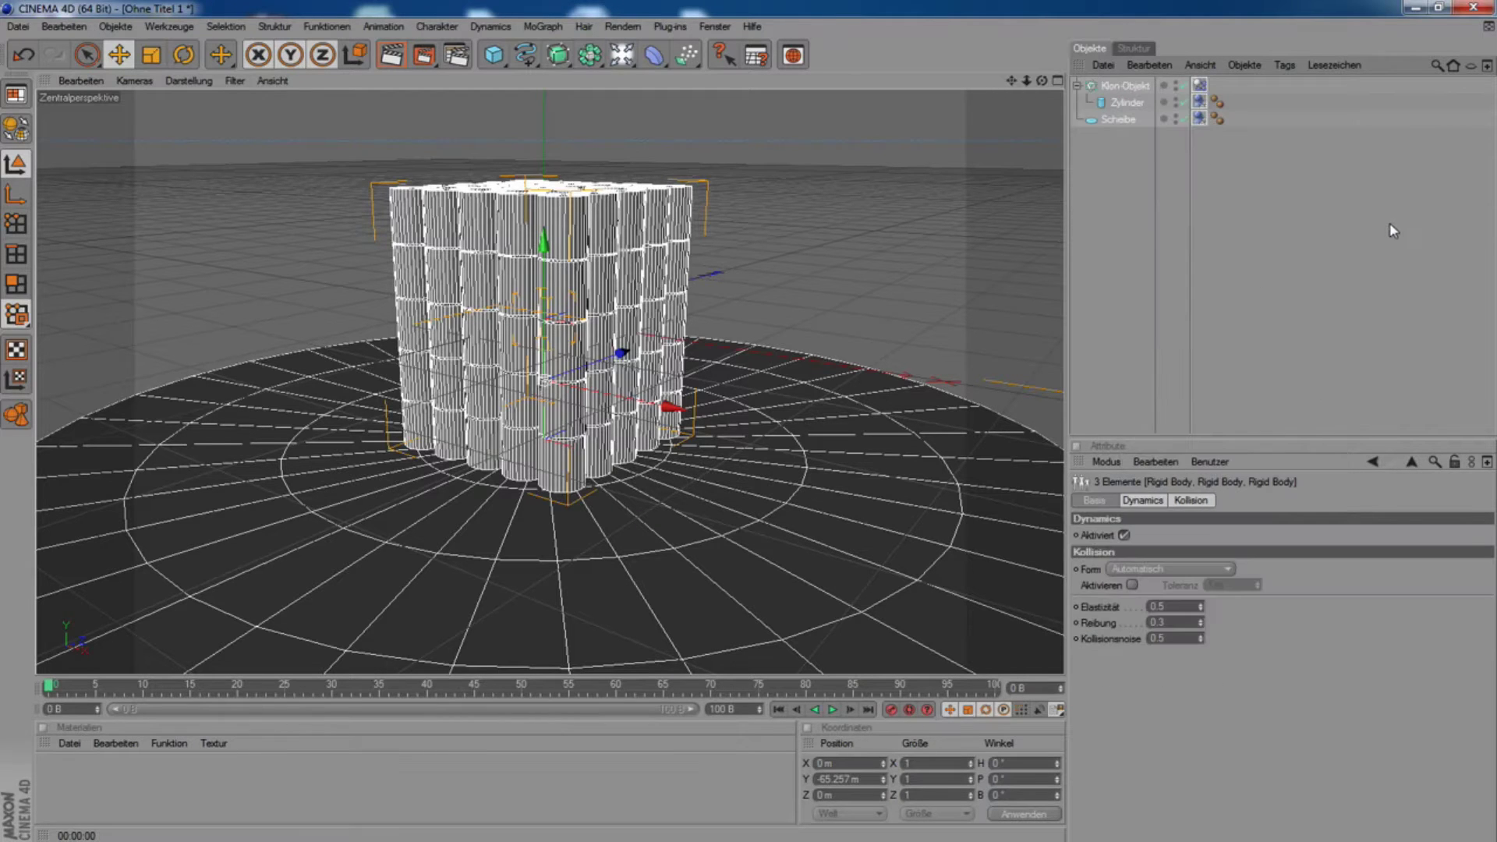
pyautogui.click(1134, 139)
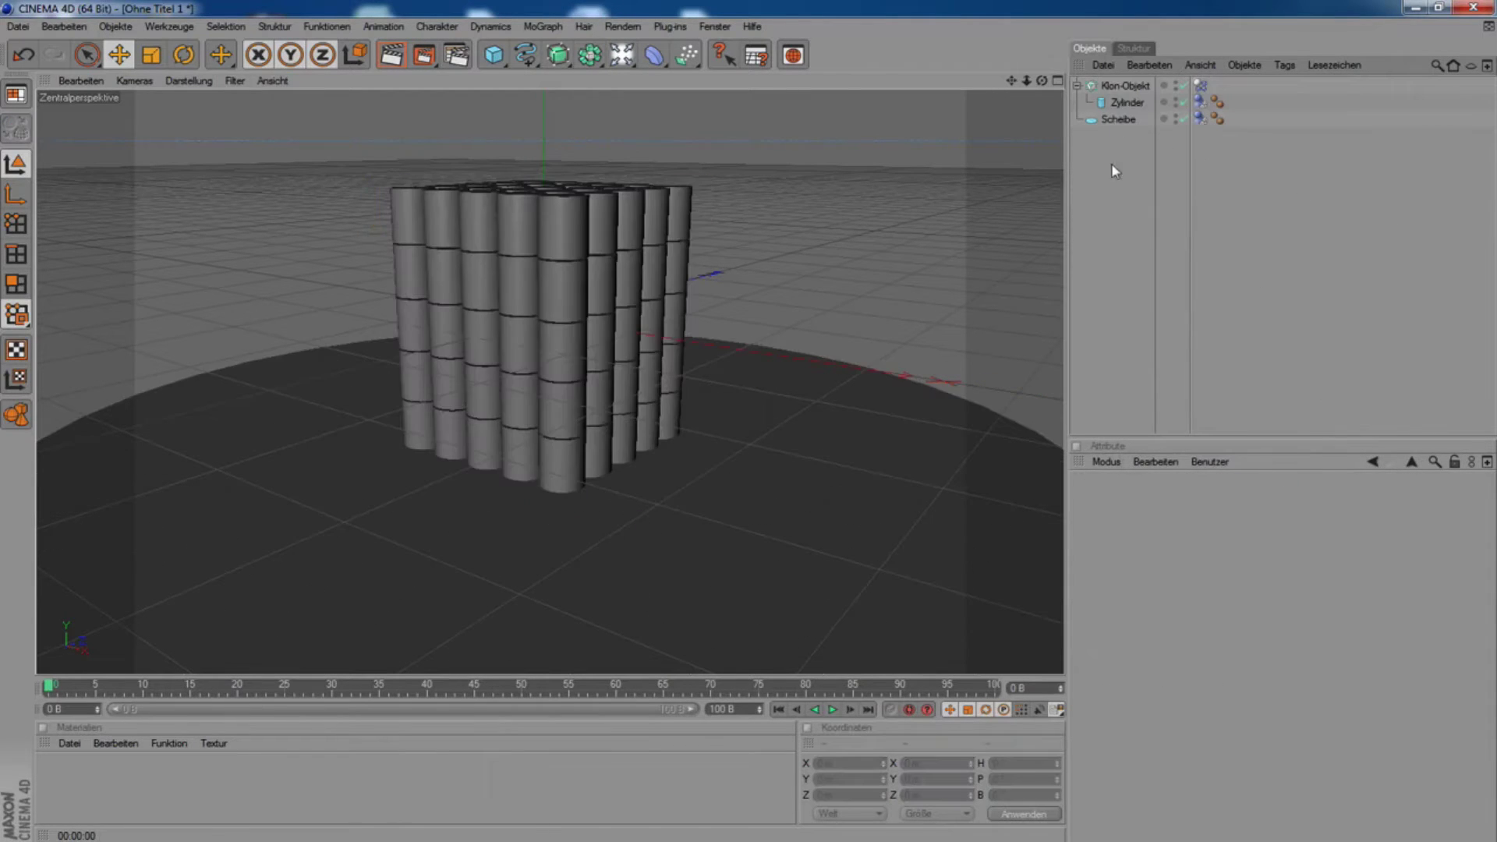
pyautogui.click(833, 710)
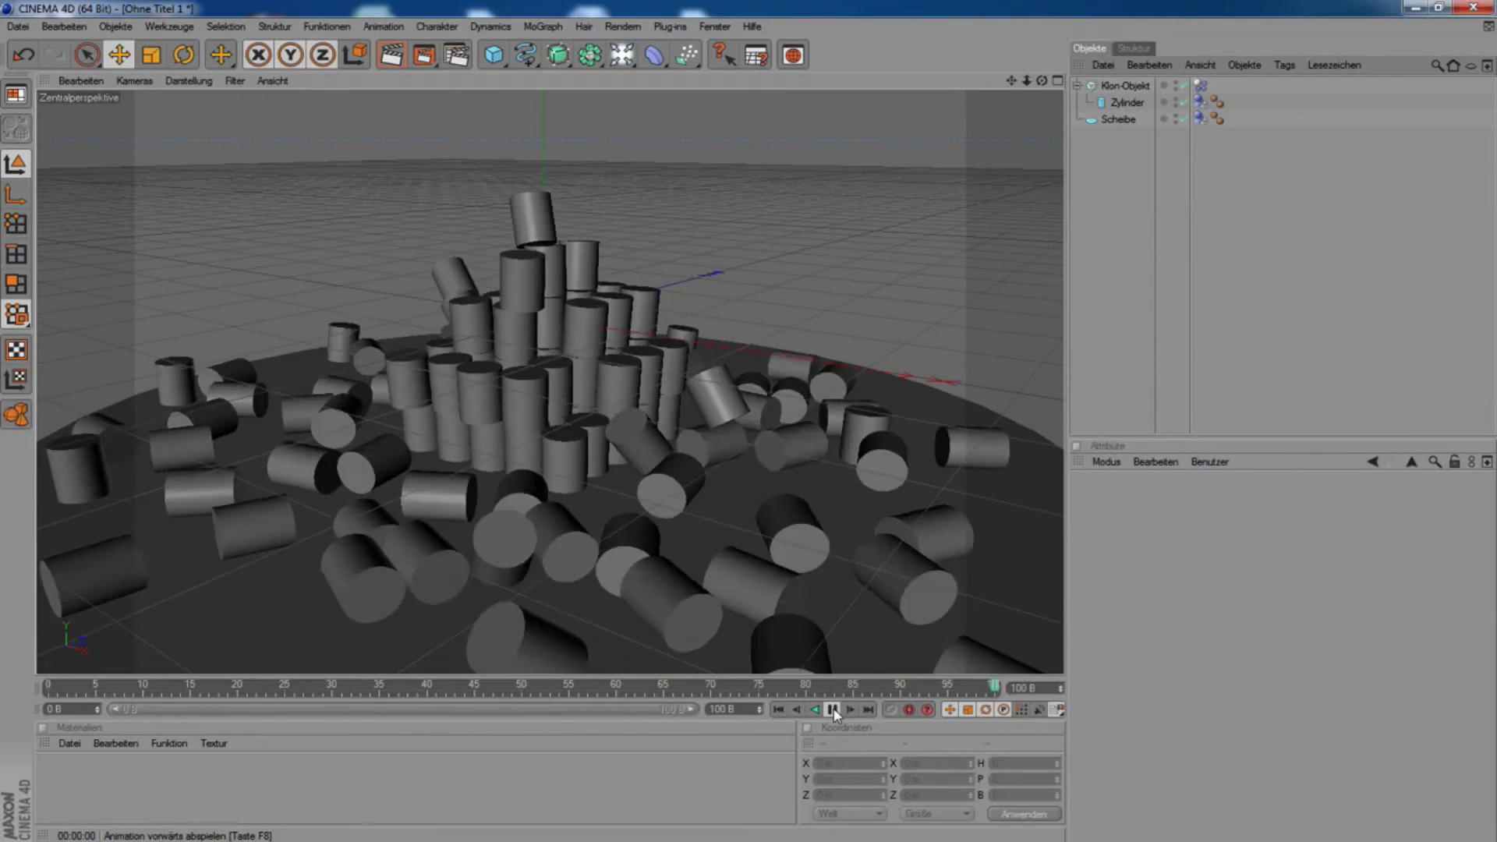
# Set the animation end frame and preview range to 200, then return to frame 0.
pyautogui.click(833, 709)
pyautogui.click(724, 709)
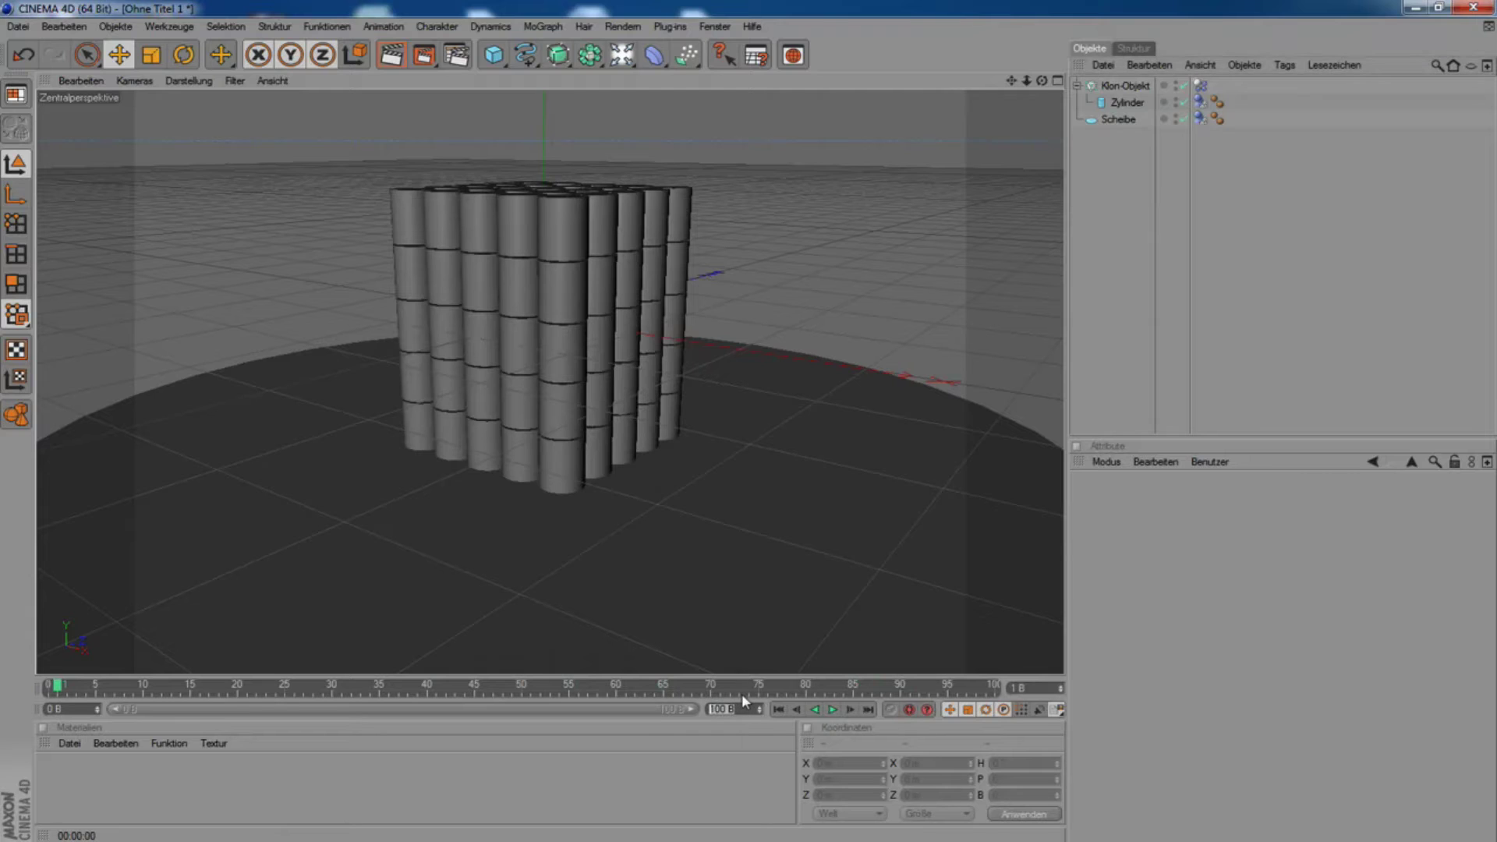
pyautogui.write('200')
pyautogui.click(711, 737)
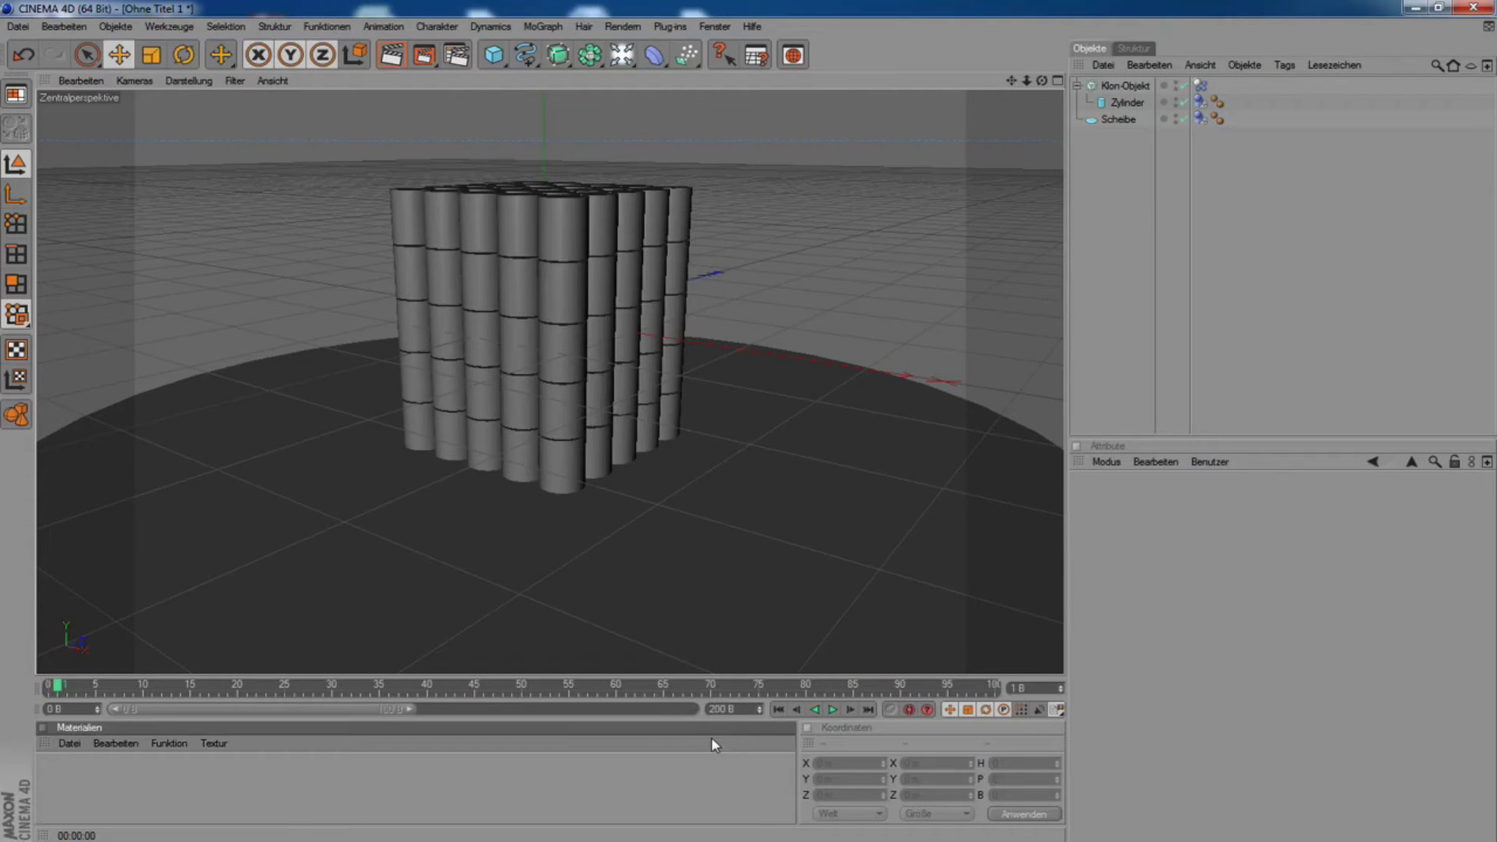
pyautogui.moveTo(405, 709); pyautogui.dragTo(706, 715)
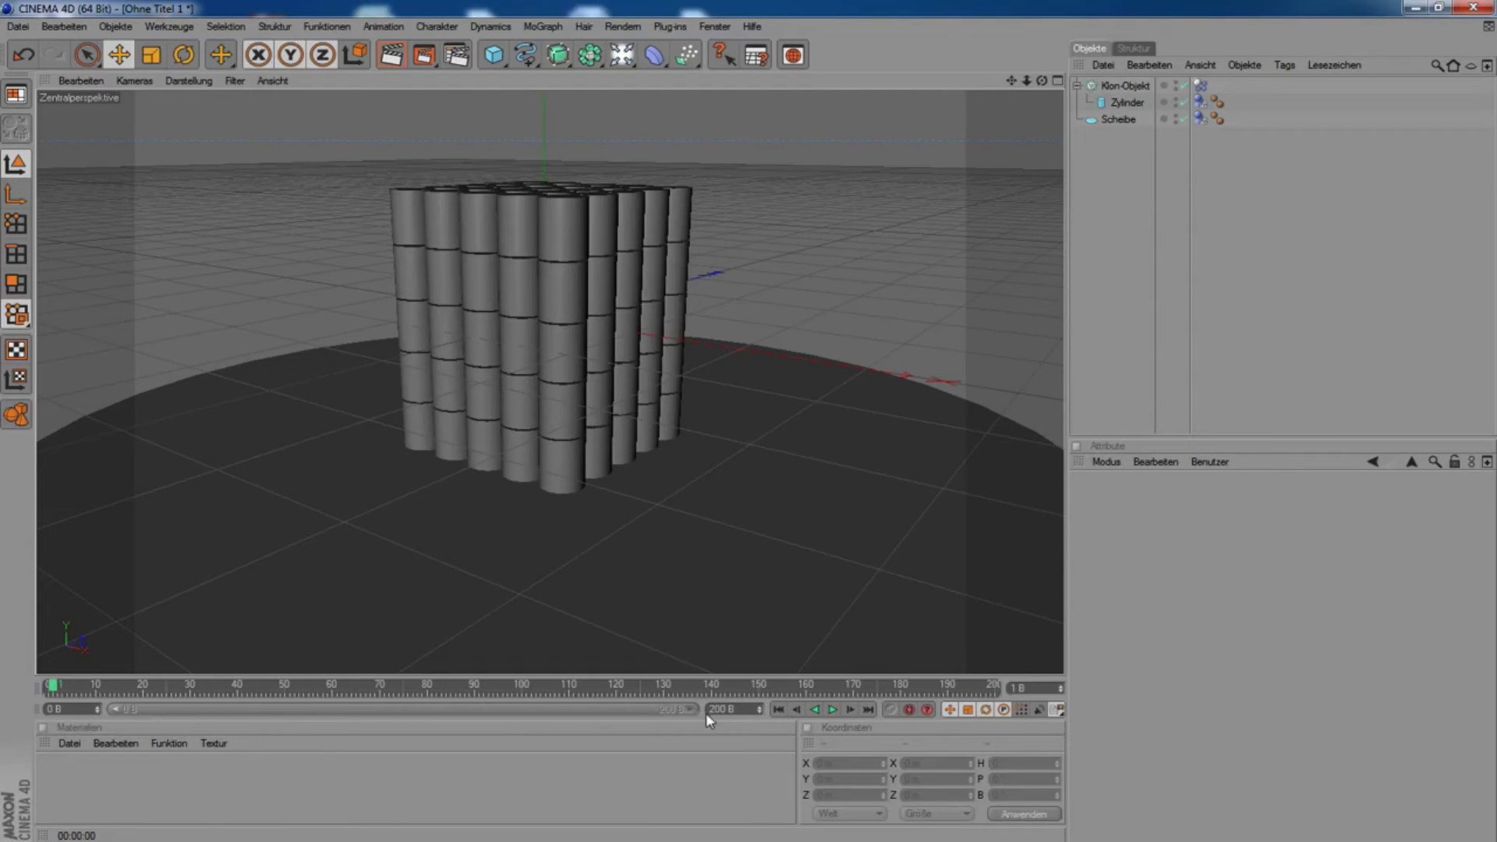
pyautogui.click(48, 688)
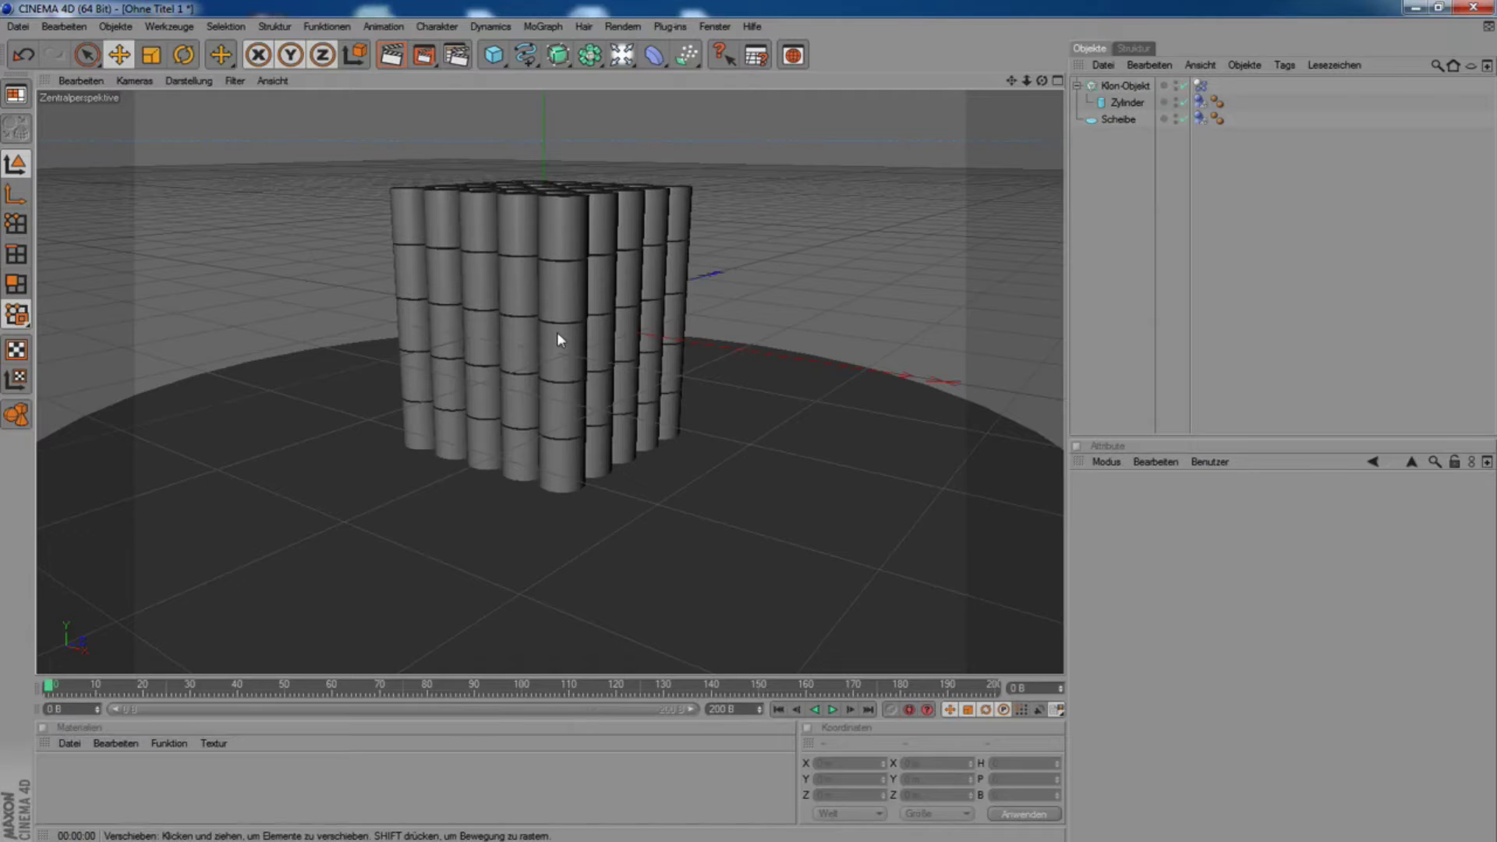
# Scrub through the simulation to watch the collapse, ending back at frame 0.
pyautogui.click(767, 473)
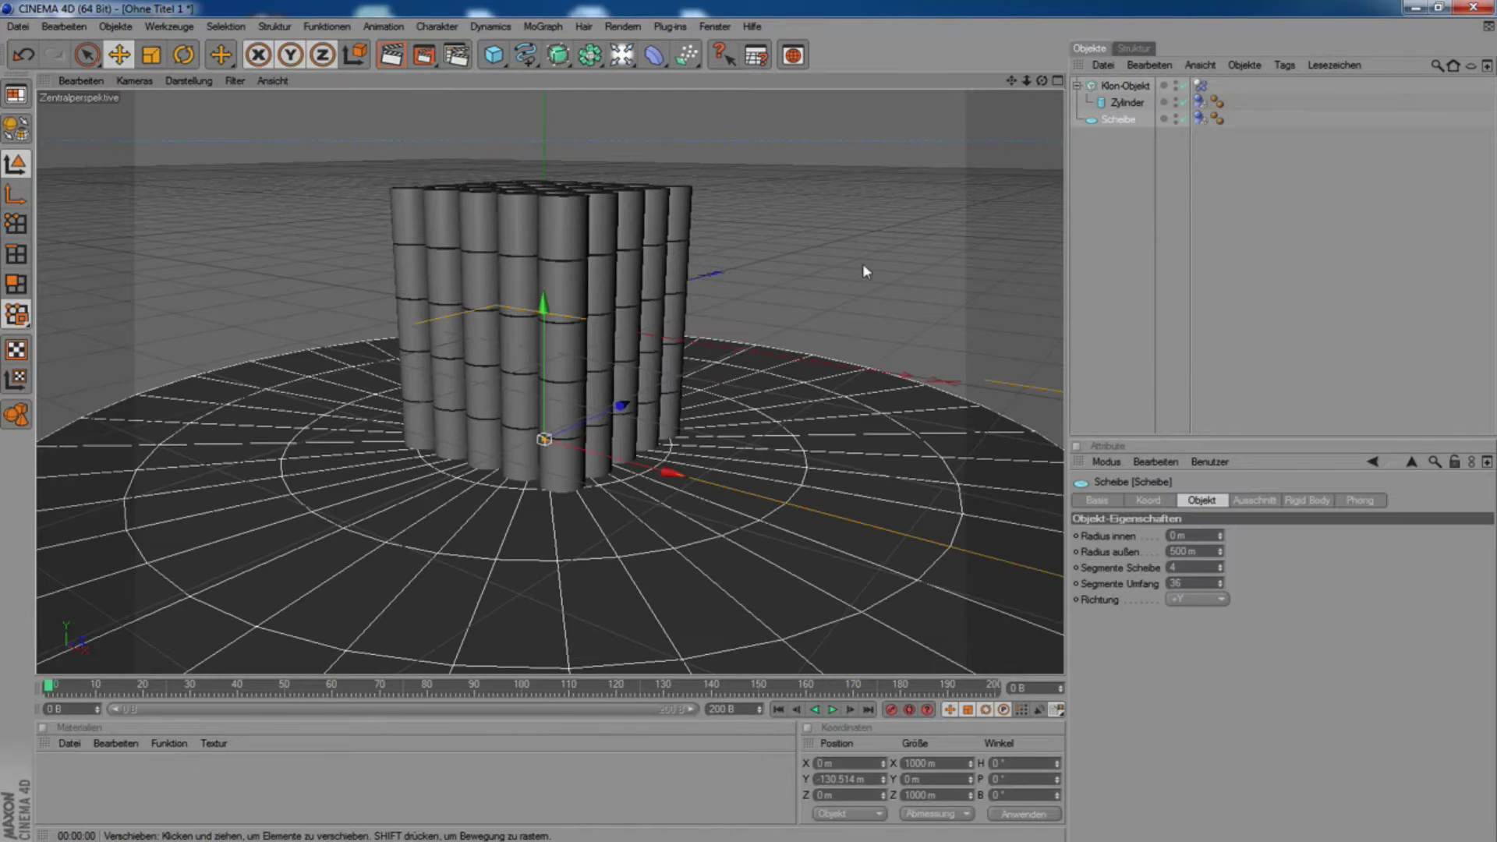
pyautogui.click(1125, 86)
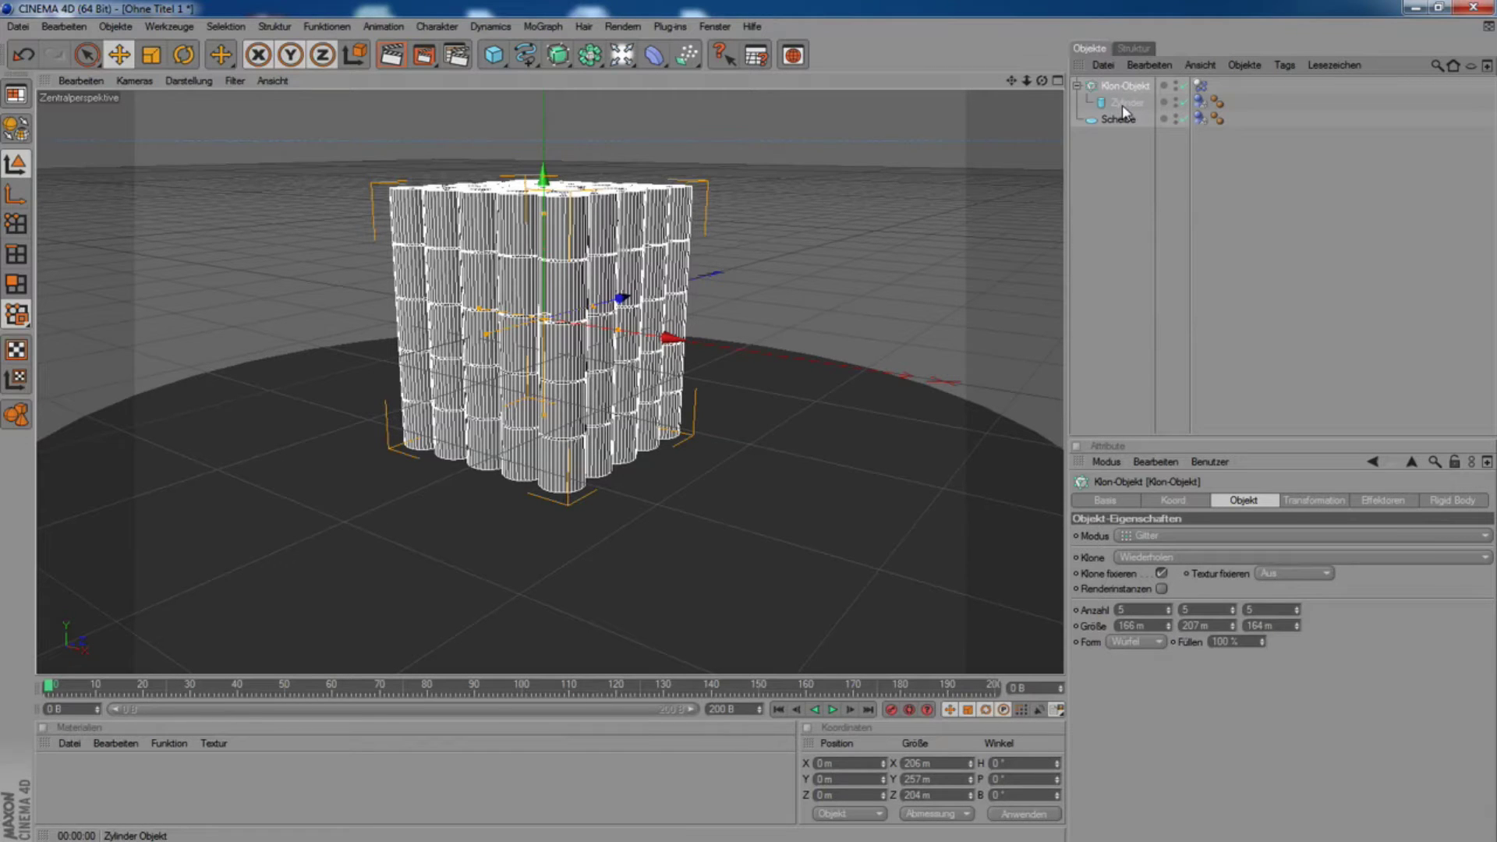
pyautogui.click(1114, 151)
pyautogui.moveTo(49, 686)
pyautogui.mouseDown()
pyautogui.moveTo(920, 686)
pyautogui.moveTo(712, 686)
pyautogui.mouseUp()
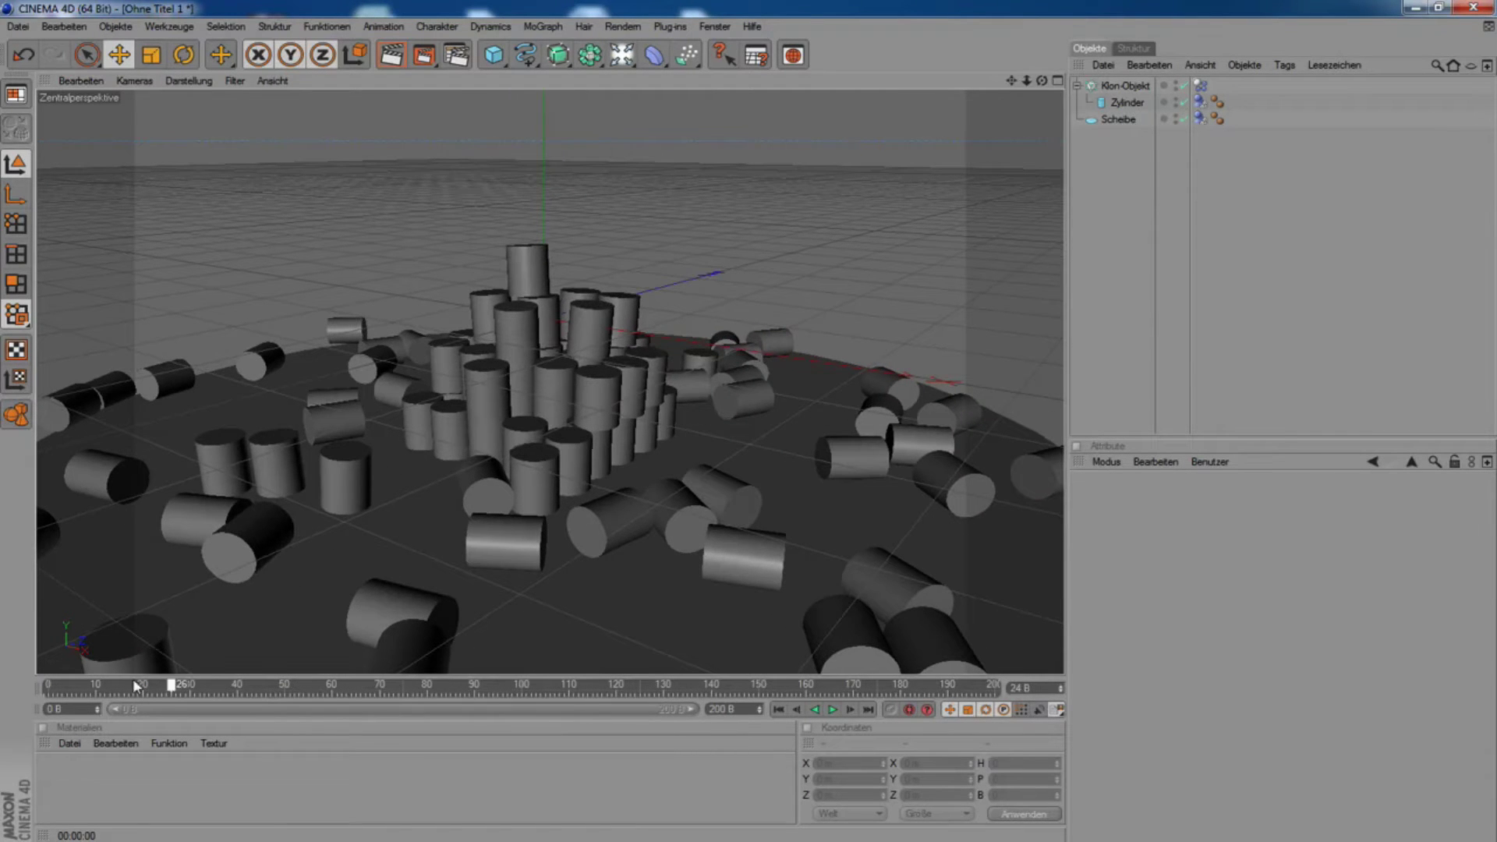
pyautogui.moveTo(135, 684); pyautogui.dragTo(28, 686)
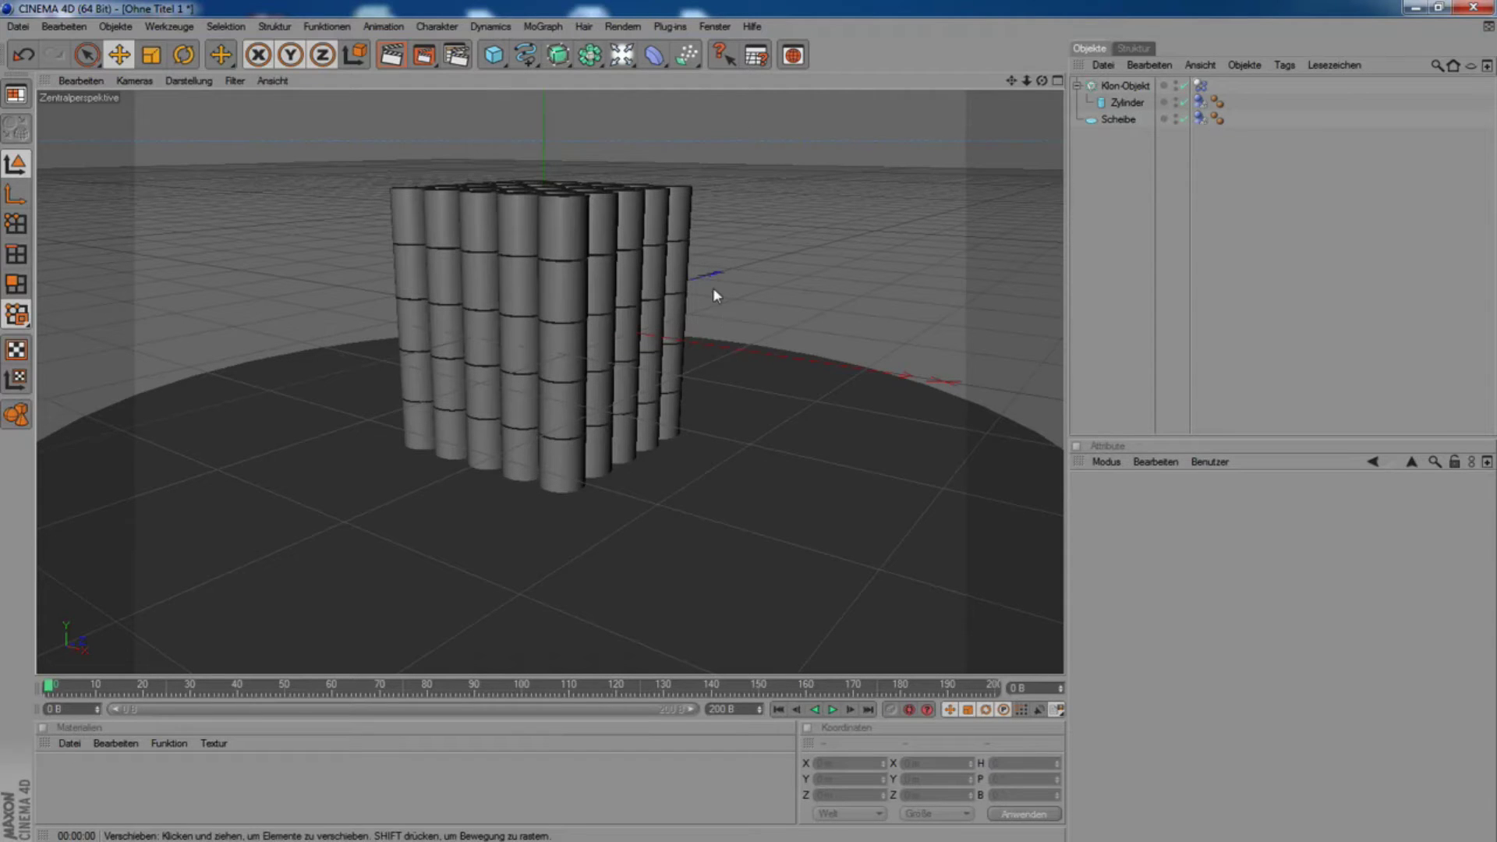
# Add a sphere at Z −337.473 m beside the cylinders, scaled down to 73.5 m.
pyautogui.click(494, 56)
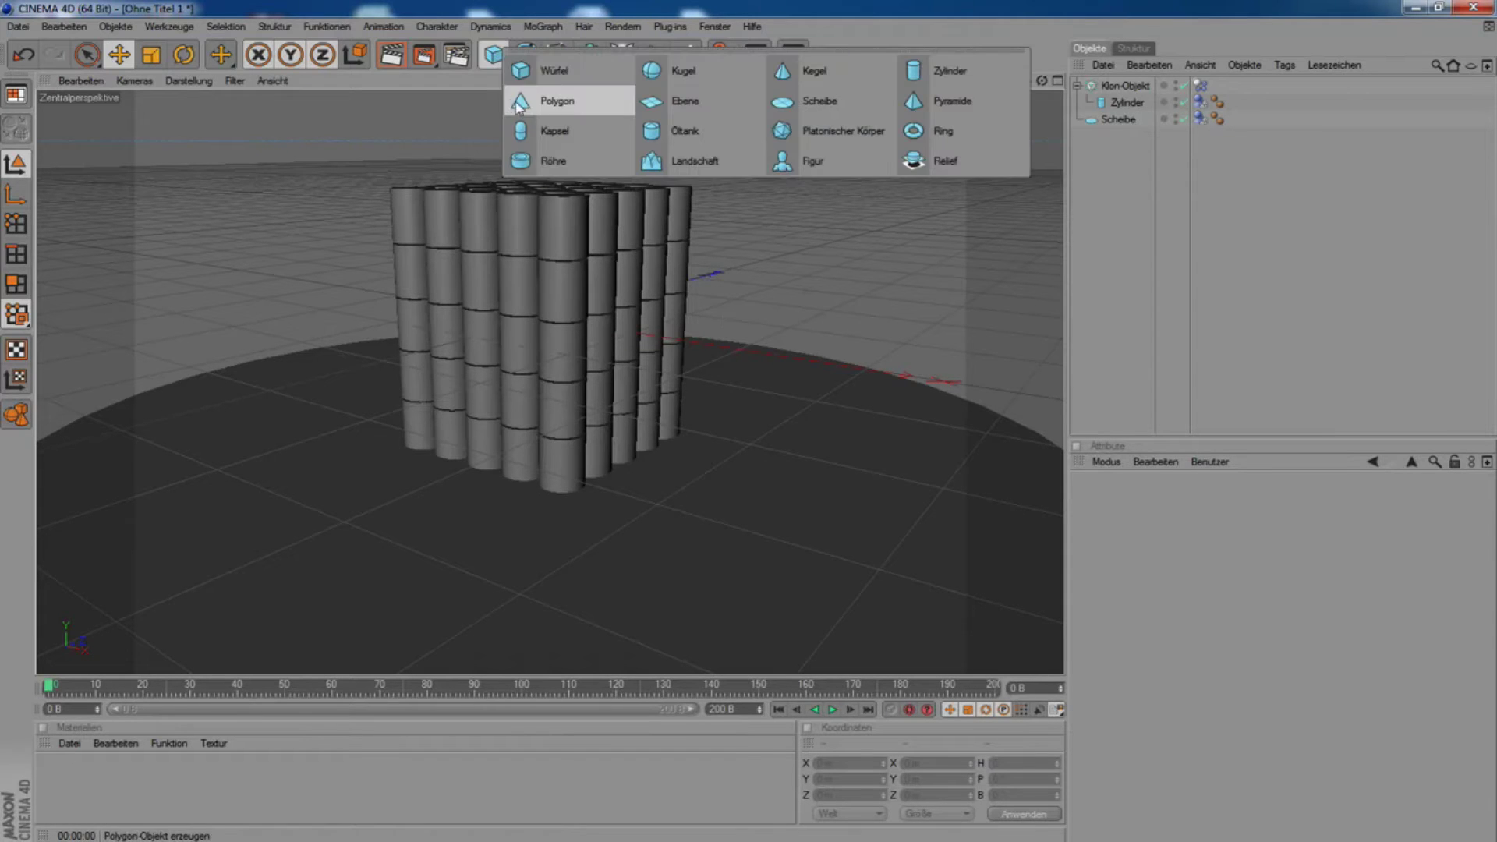
pyautogui.click(684, 75)
pyautogui.moveTo(618, 304); pyautogui.dragTo(224, 401)
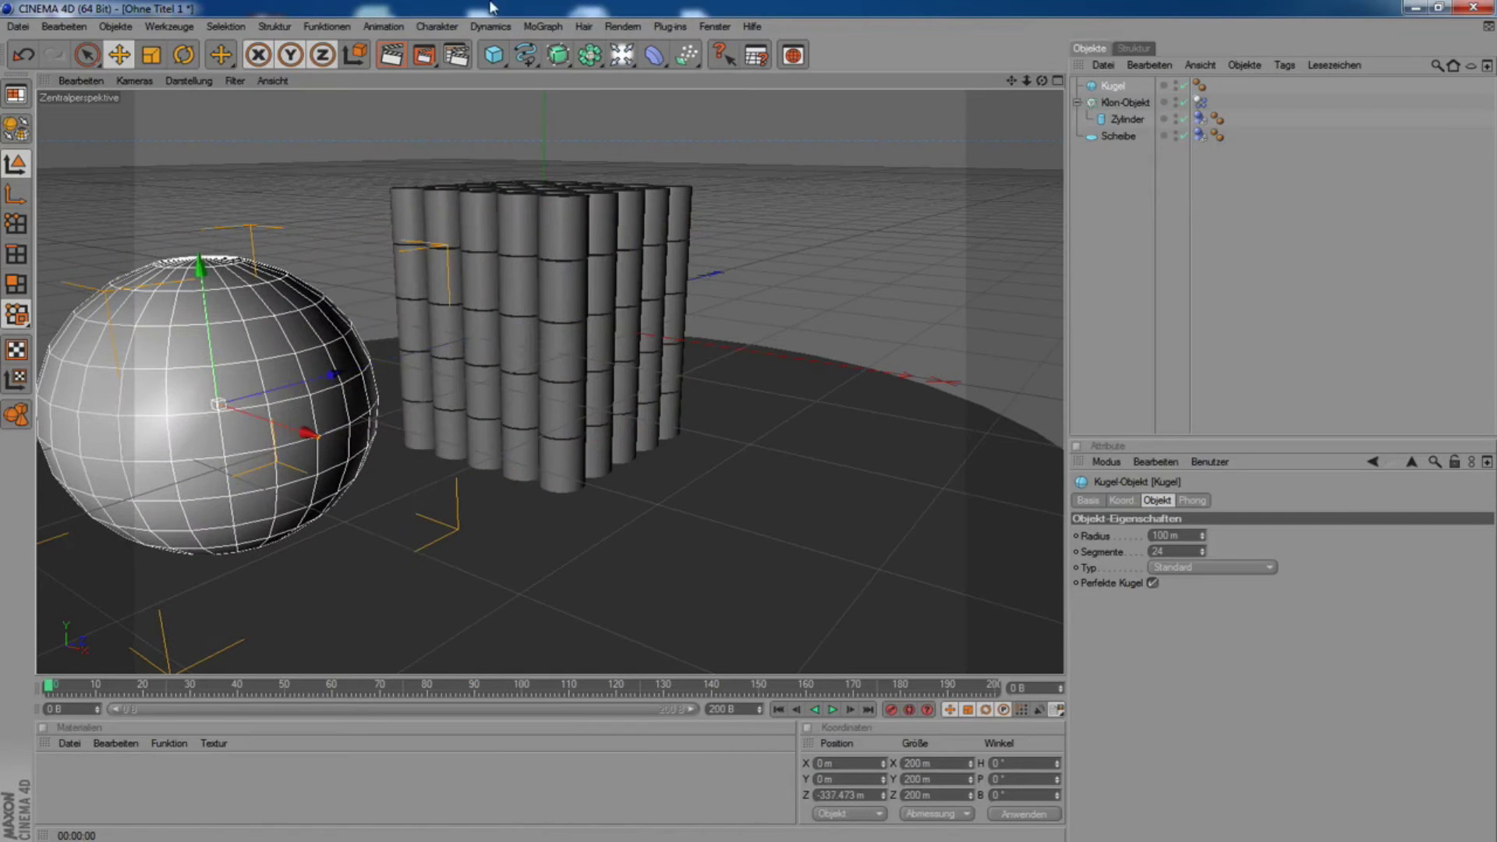
pyautogui.click(152, 55)
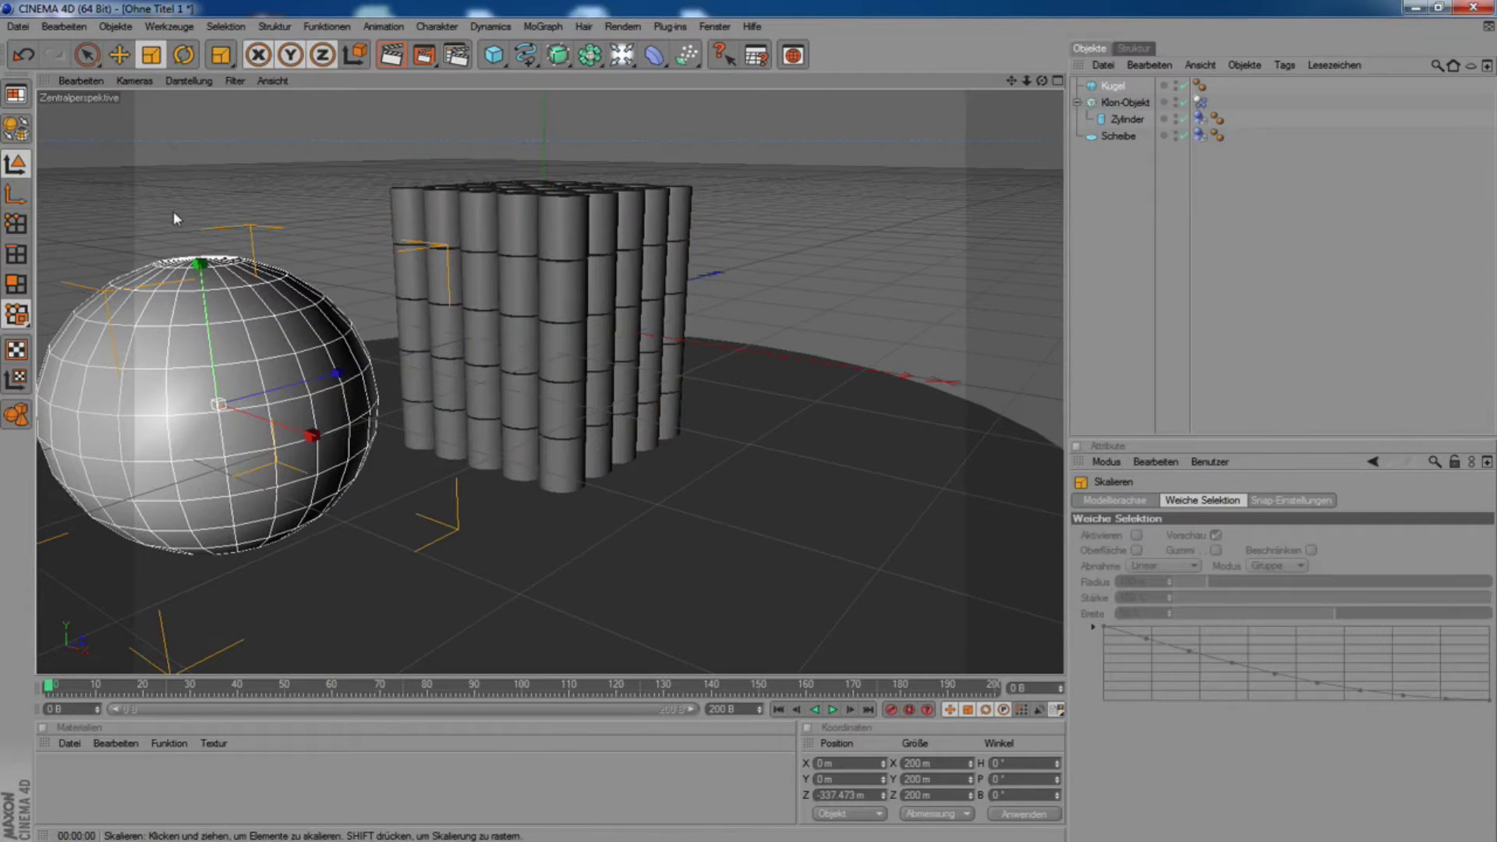
pyautogui.moveTo(218, 403); pyautogui.dragTo(136, 402)
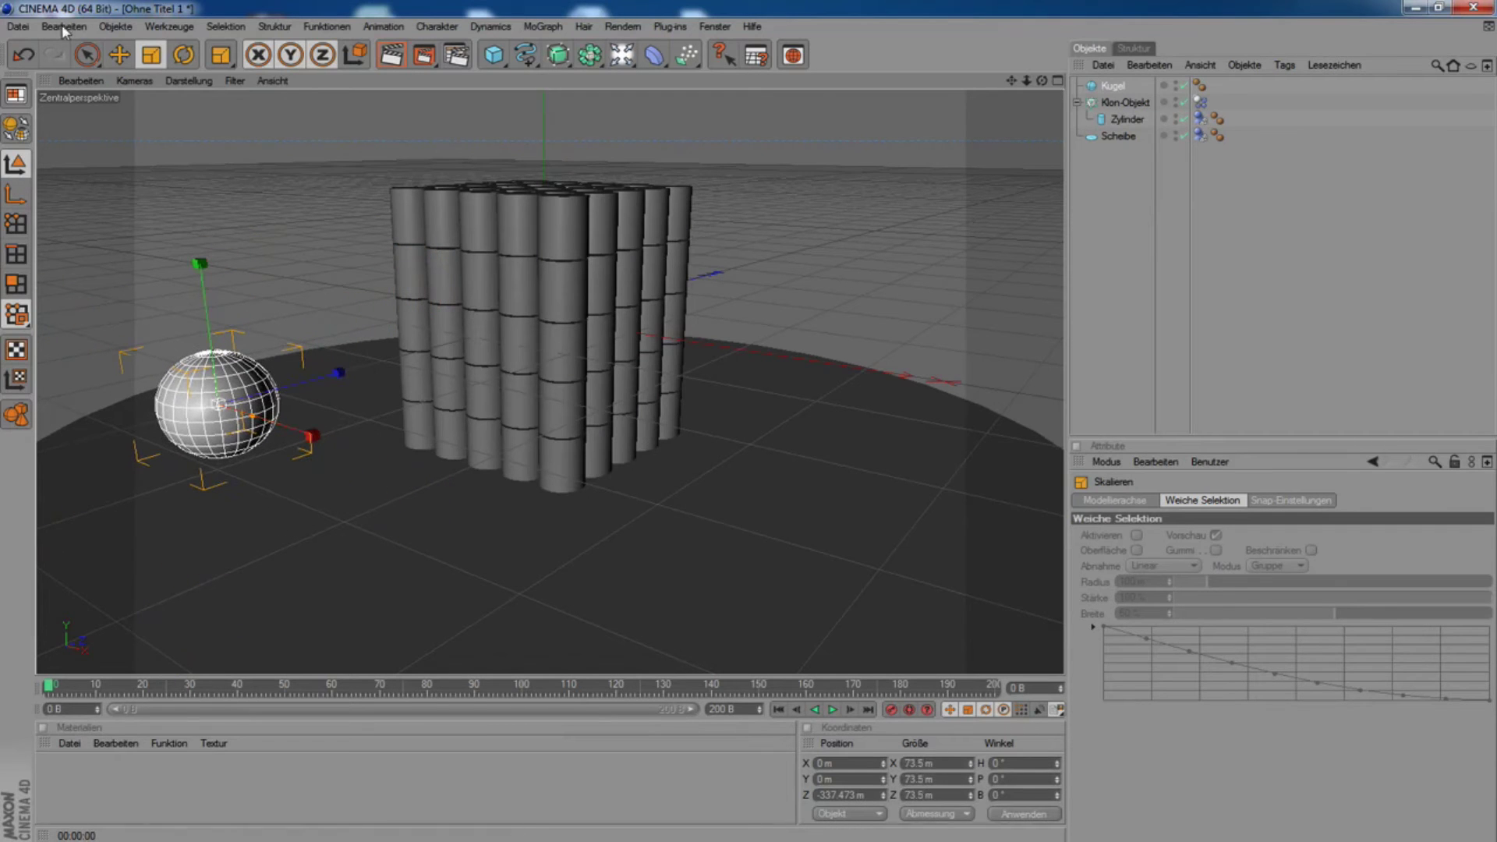
pyautogui.click(117, 56)
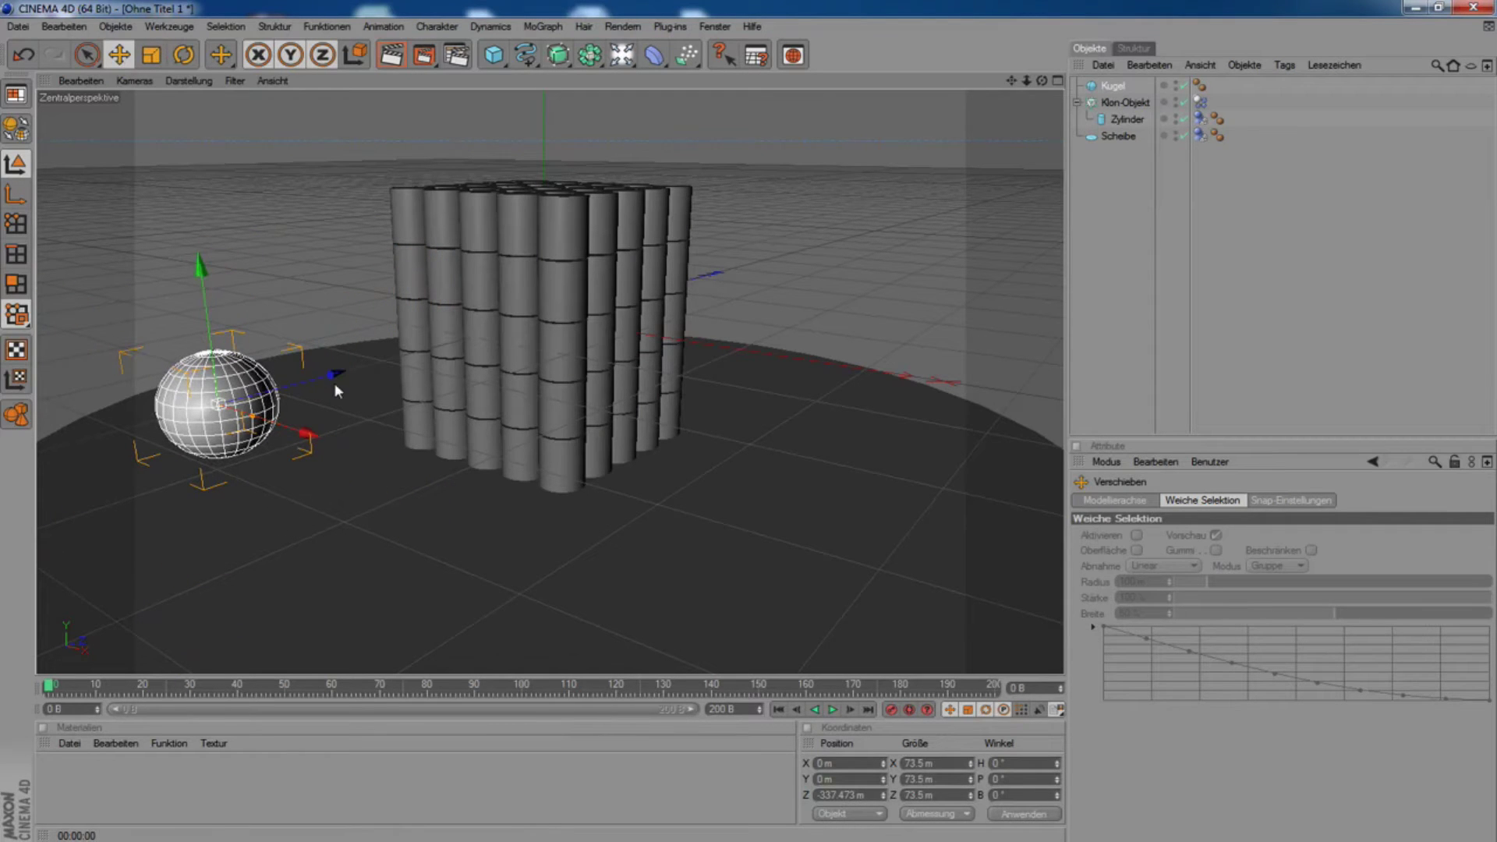
# In the top view, position the sphere at about Z −325 m for frame 0.
pyautogui.click(1056, 79)
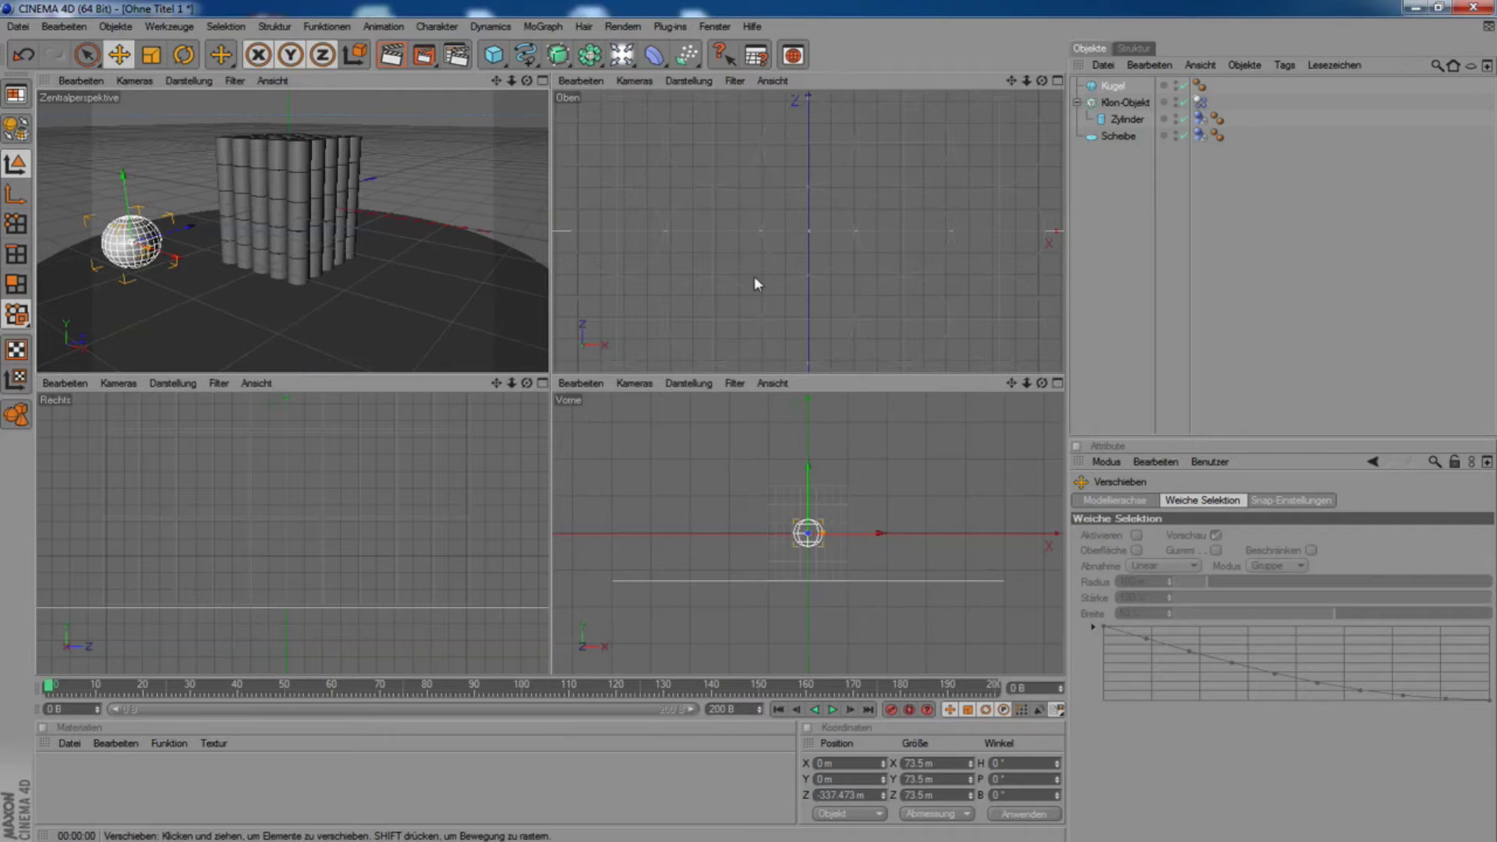
pyautogui.click(845, 159)
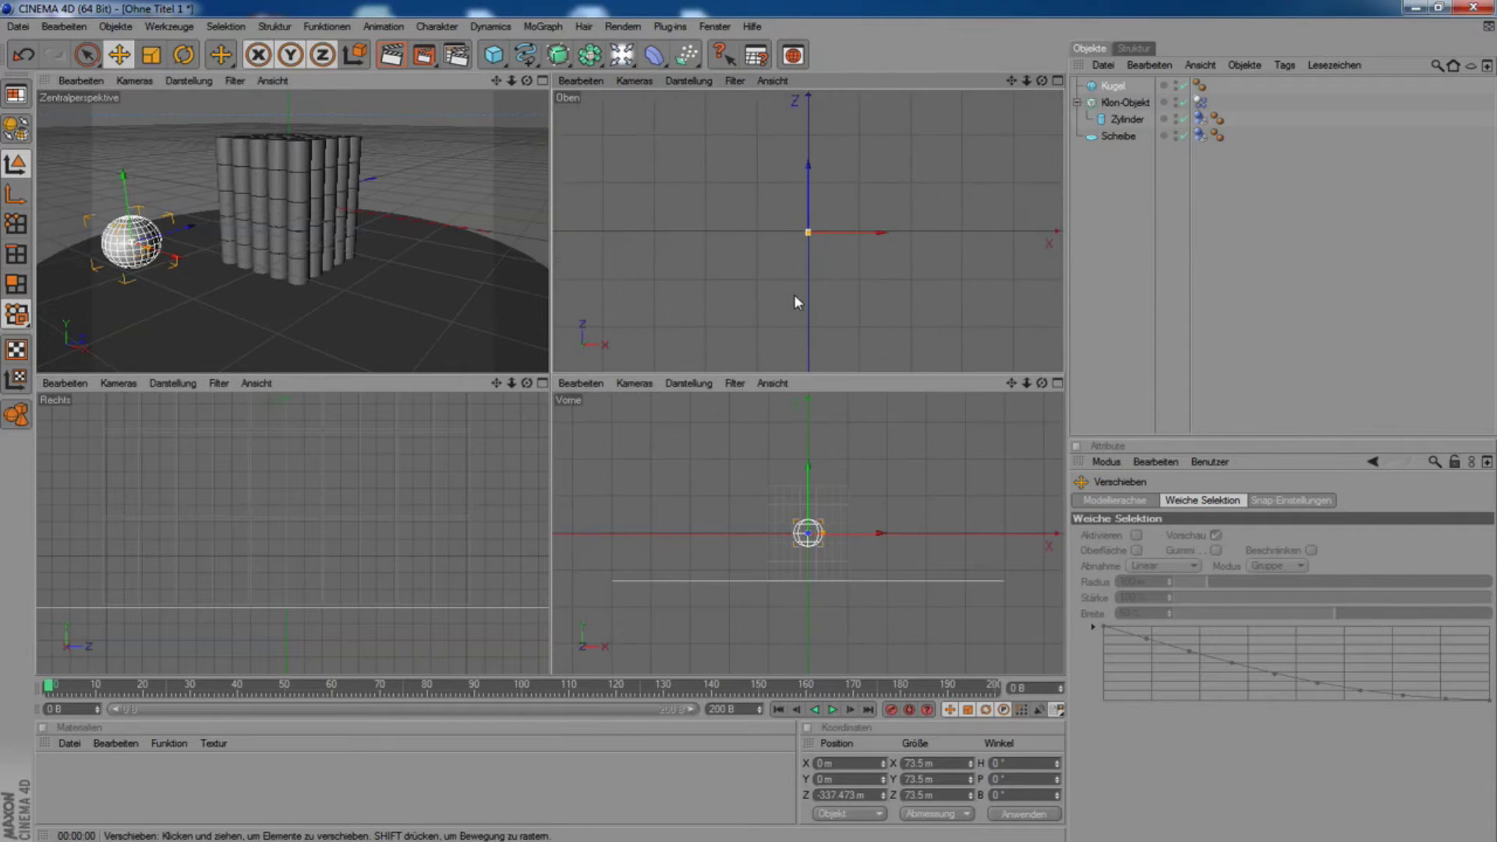
pyautogui.scroll(-3, 805, 272)
pyautogui.scroll(5, 804, 270)
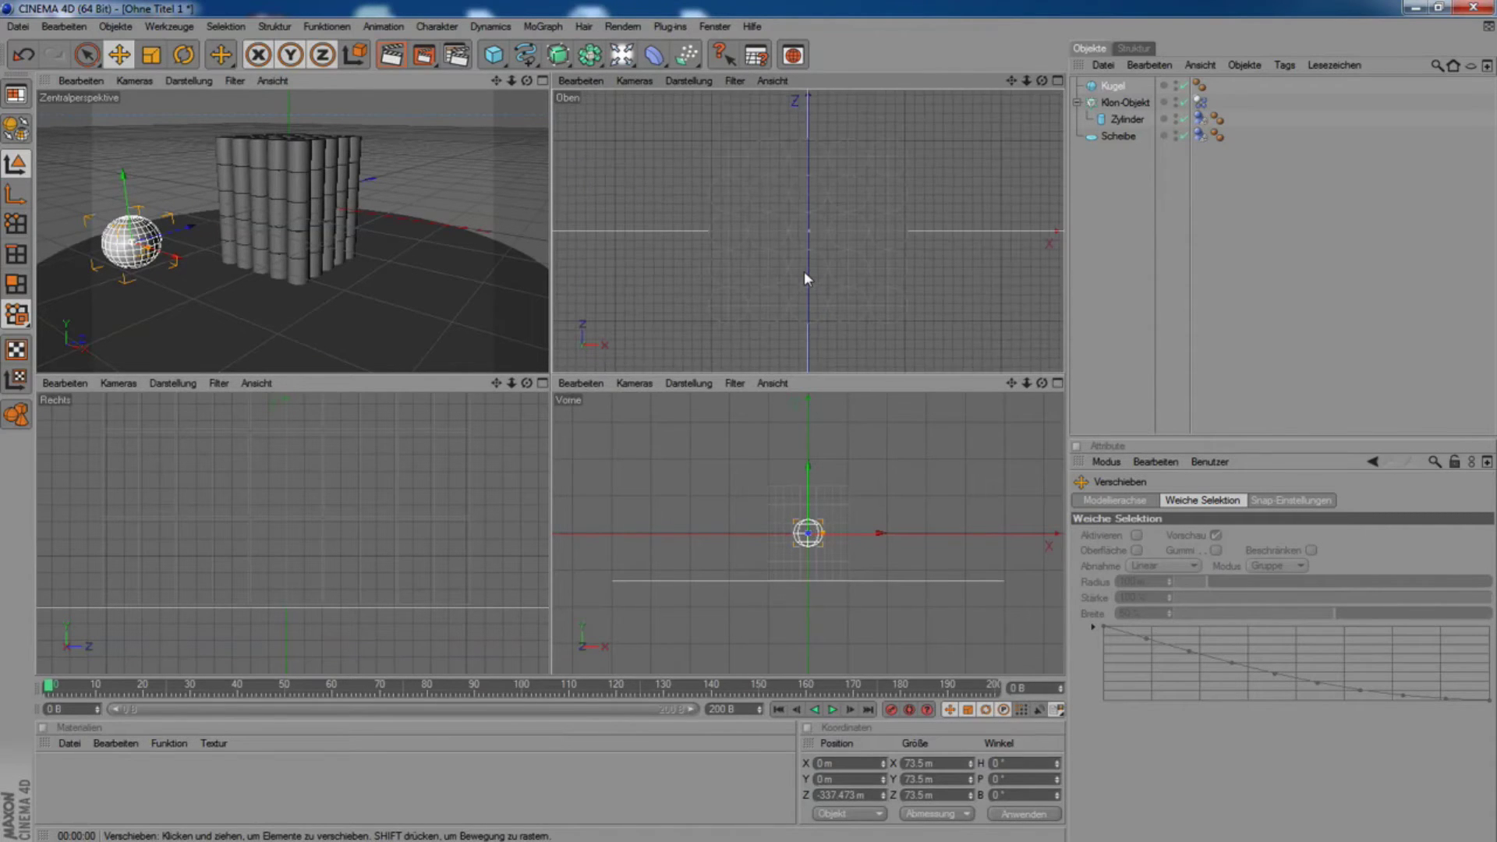
pyautogui.scroll(-2, 936, 168)
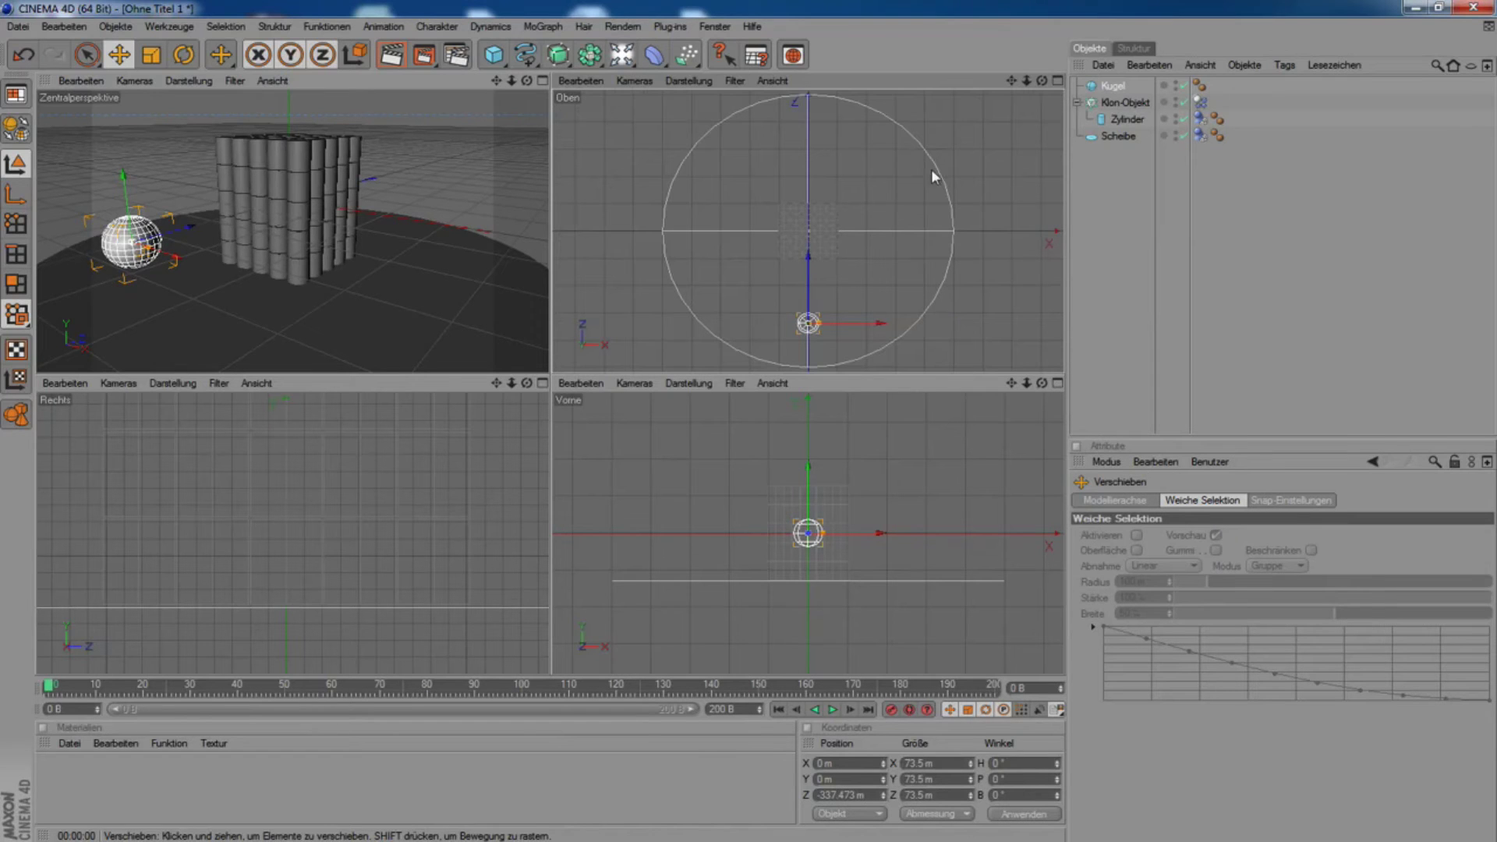
pyautogui.moveTo(811, 277); pyautogui.dragTo(809, 273)
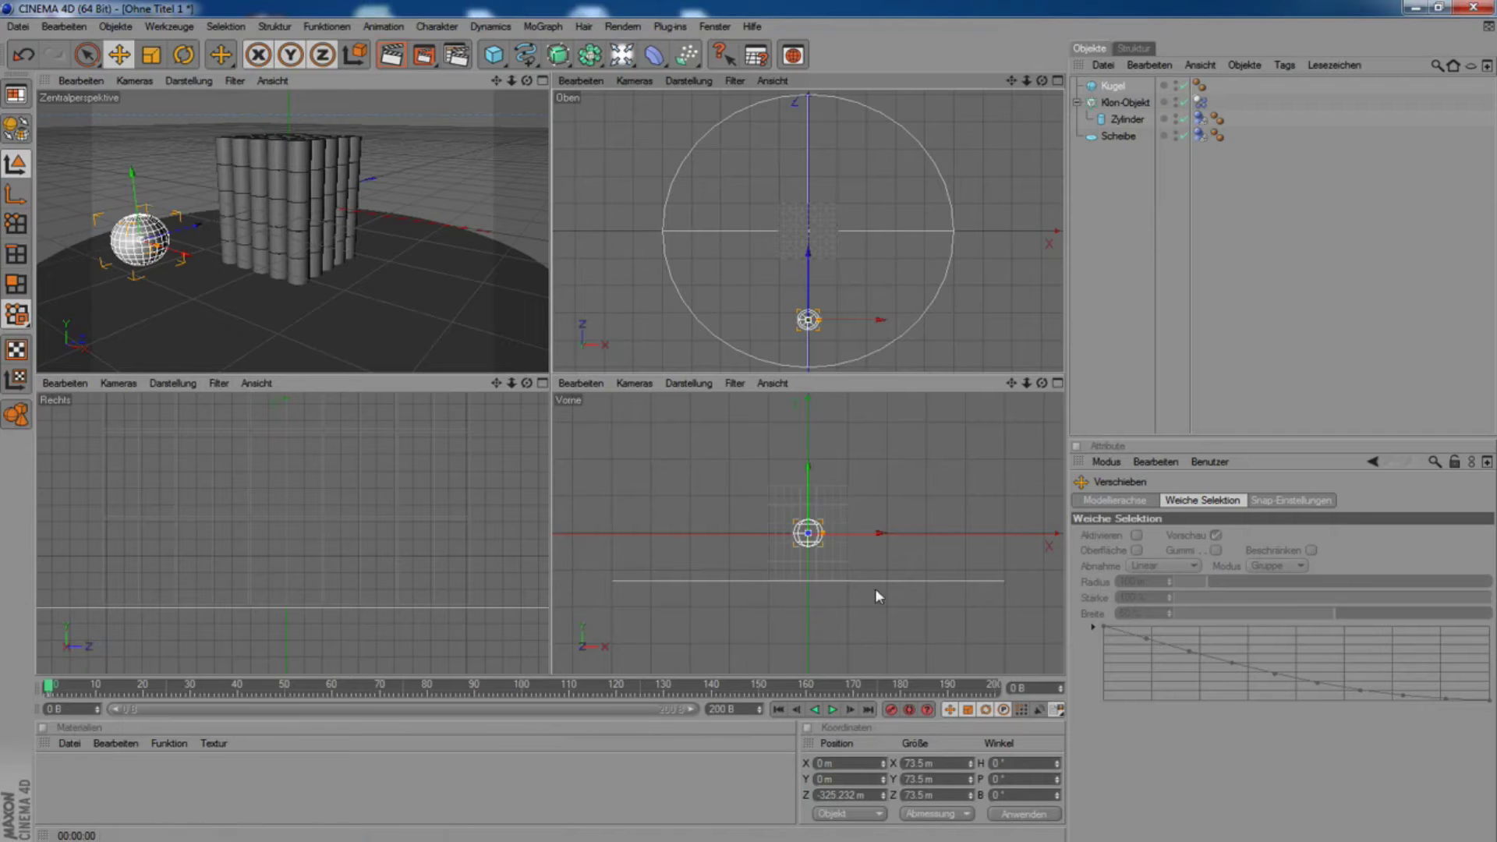
pyautogui.moveTo(808, 316); pyautogui.dragTo(809, 121)
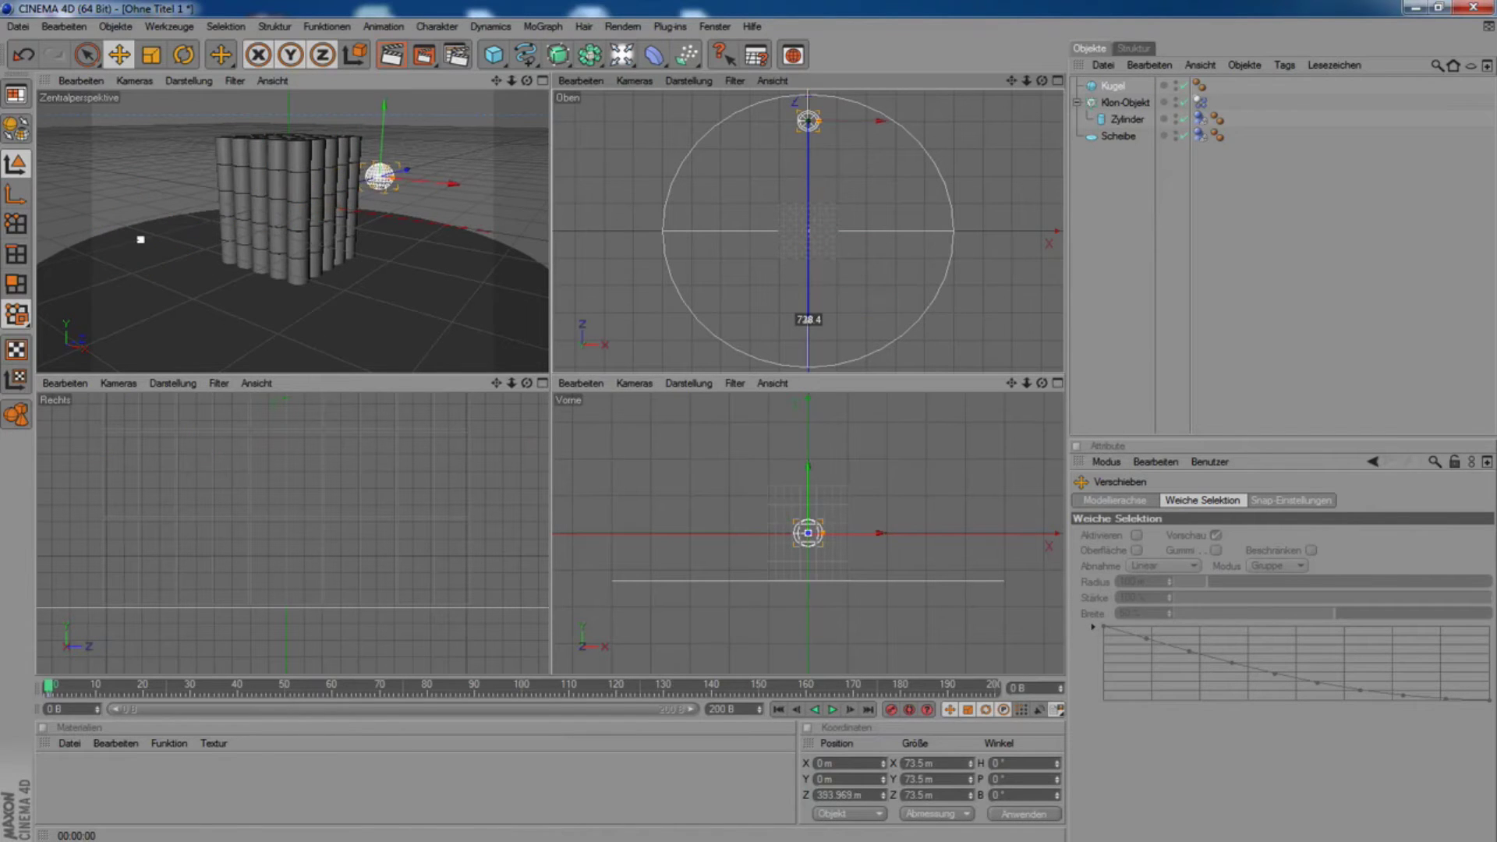
pyautogui.click(26, 53)
# Keyframe the sphere at Z 360.304 m on frame 50, passing through the cylinders.
pyautogui.moveTo(47, 686); pyautogui.dragTo(526, 687)
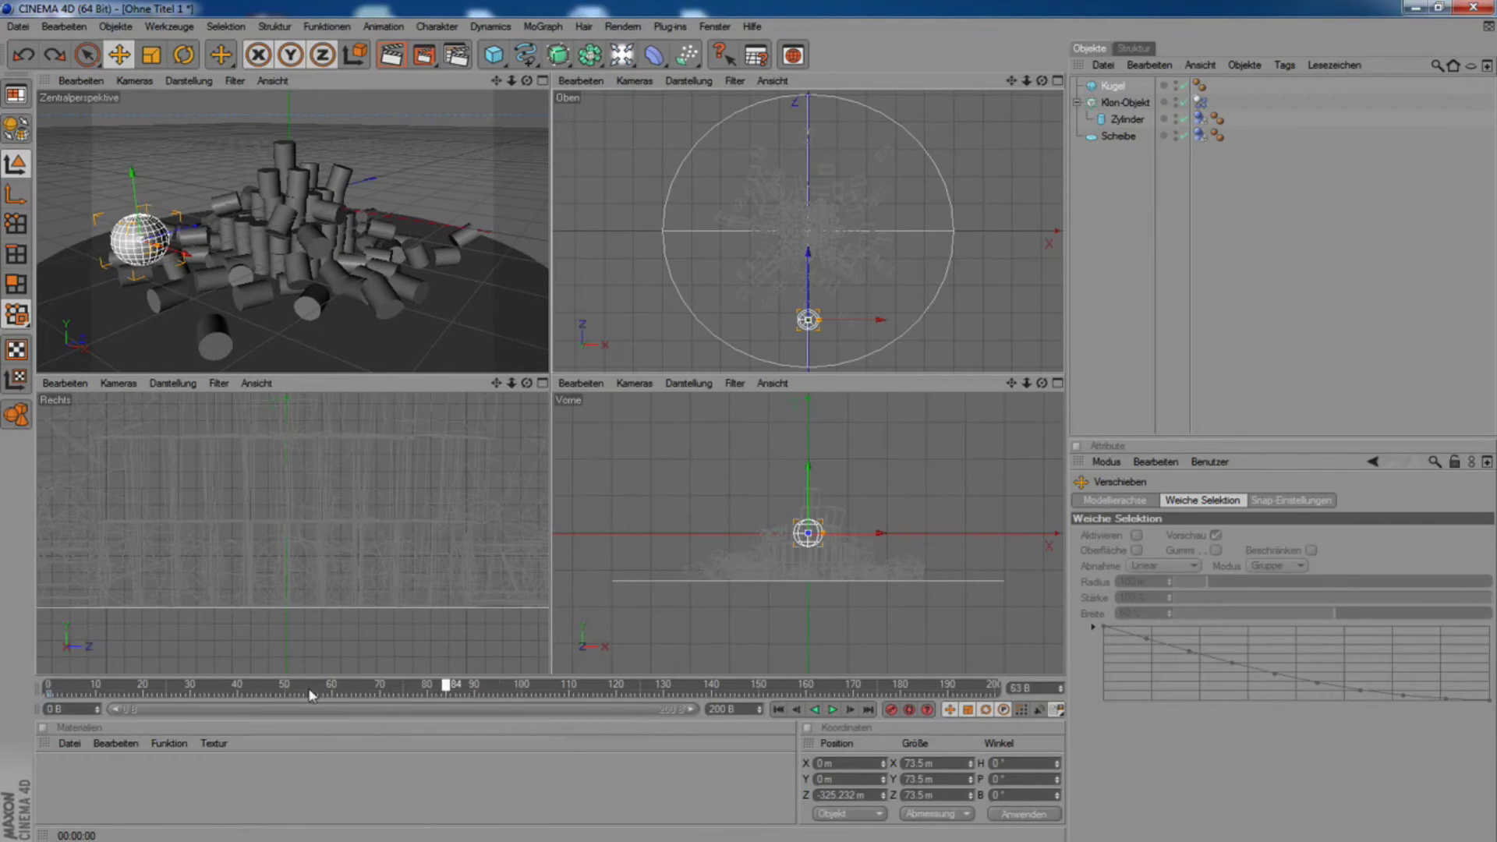
pyautogui.moveTo(259, 694); pyautogui.dragTo(283, 691)
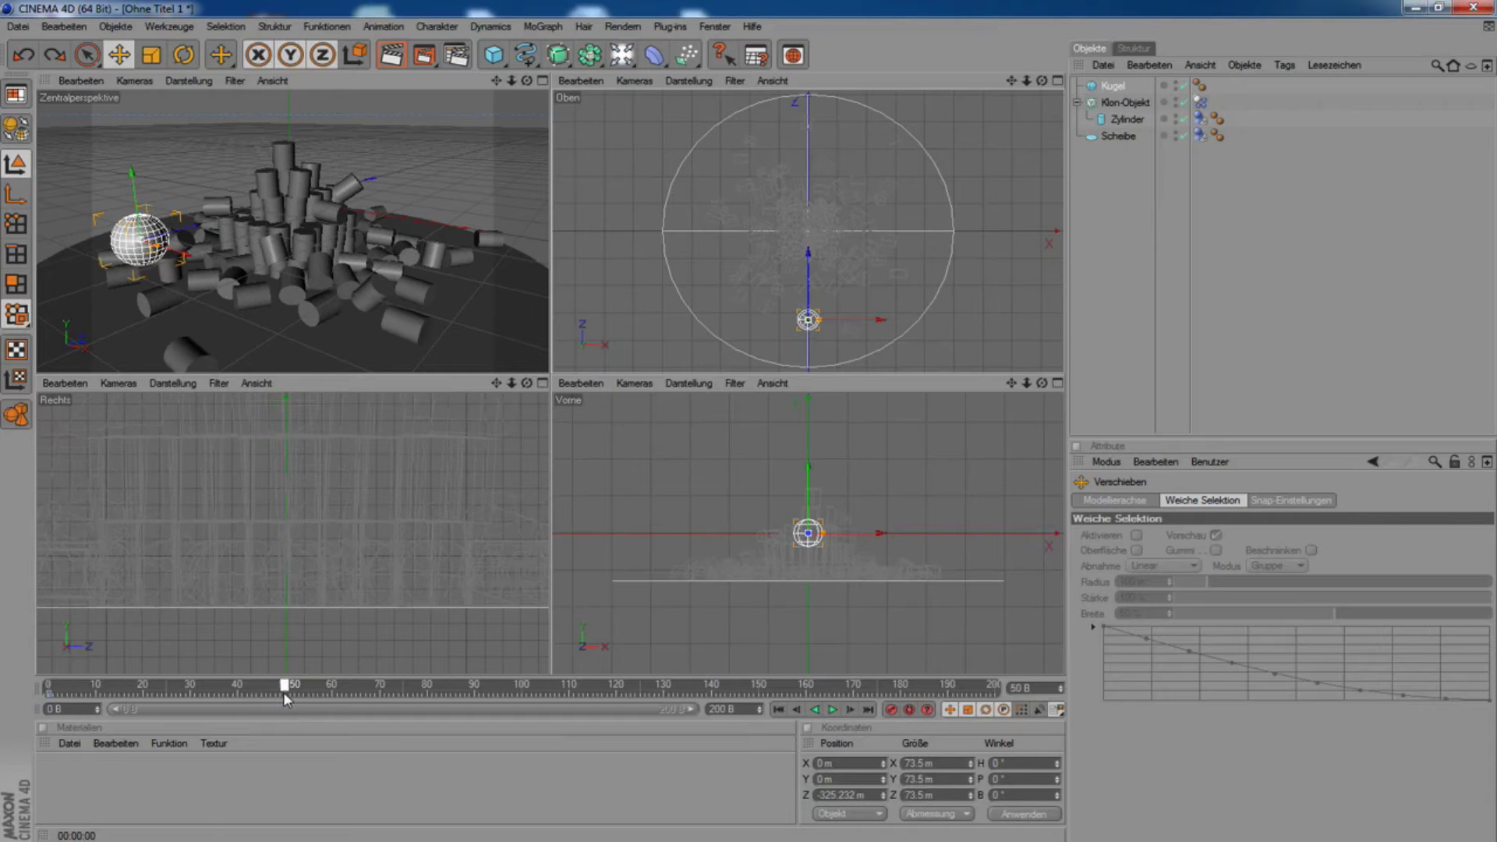
pyautogui.moveTo(820, 332)
pyautogui.mouseDown()
pyautogui.moveTo(820, 137)
pyautogui.moveTo(808, 133)
pyautogui.mouseUp()
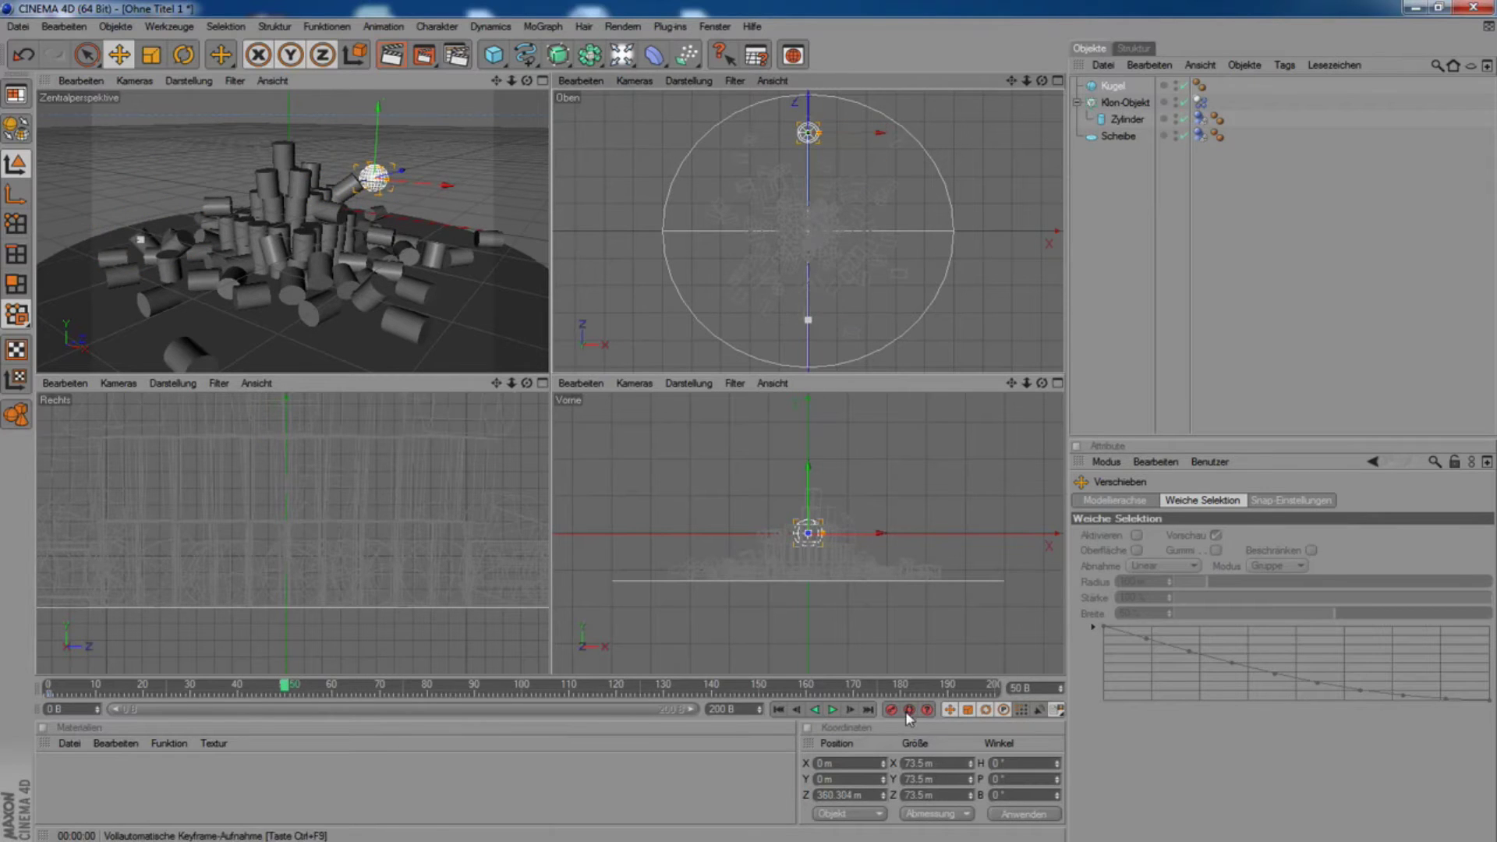
pyautogui.moveTo(284, 687); pyautogui.dragTo(47, 697)
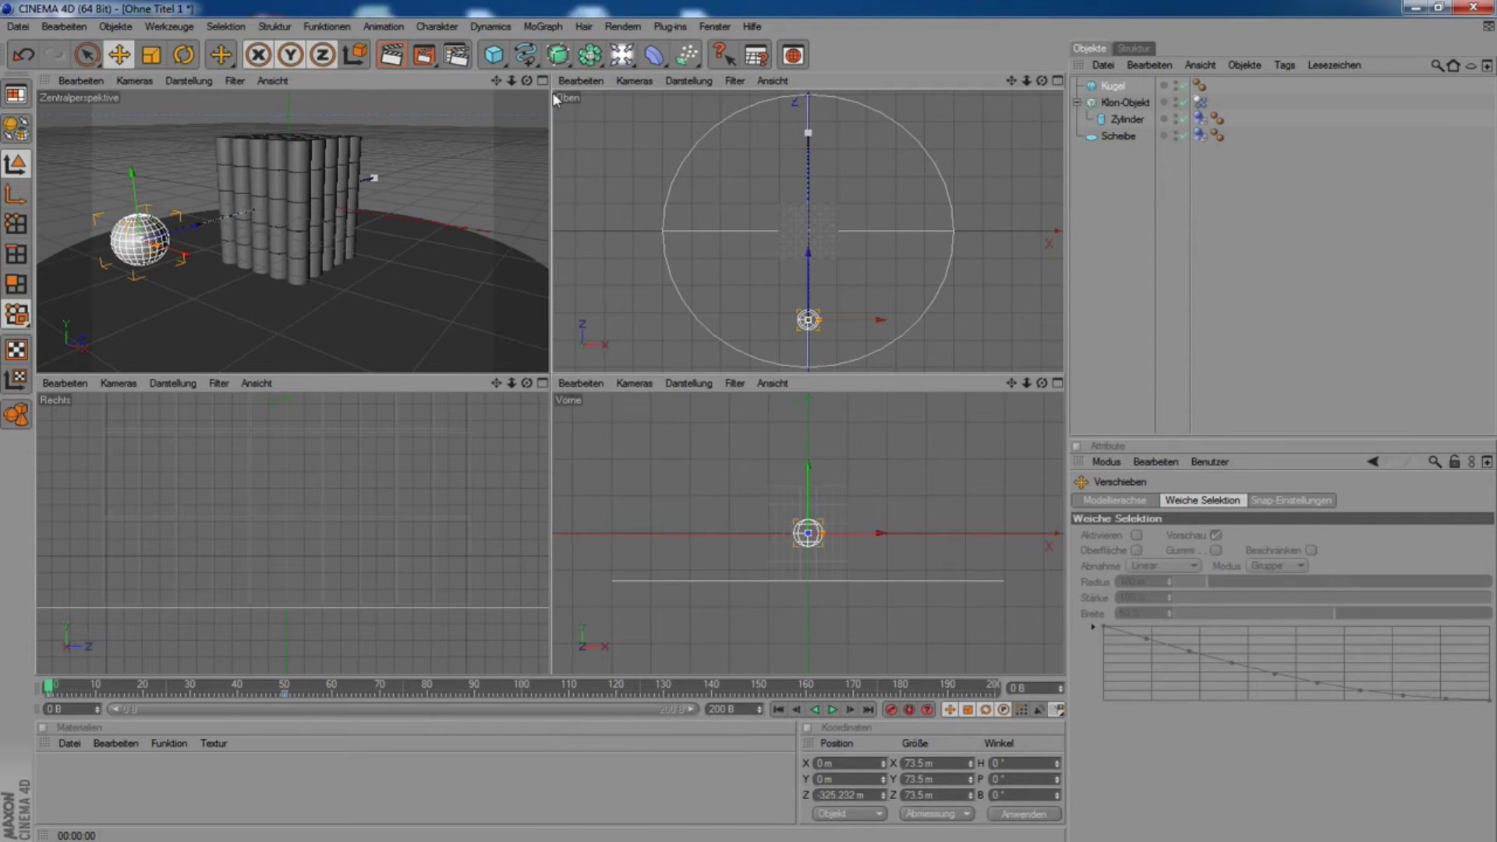
# Give the sphere Kugel a Rigid Body tag and scrub to see it smash the cylinders.
pyautogui.click(542, 80)
pyautogui.moveTo(51, 686)
pyautogui.mouseDown()
pyautogui.moveTo(88, 687)
pyautogui.moveTo(48, 686)
pyautogui.mouseUp()
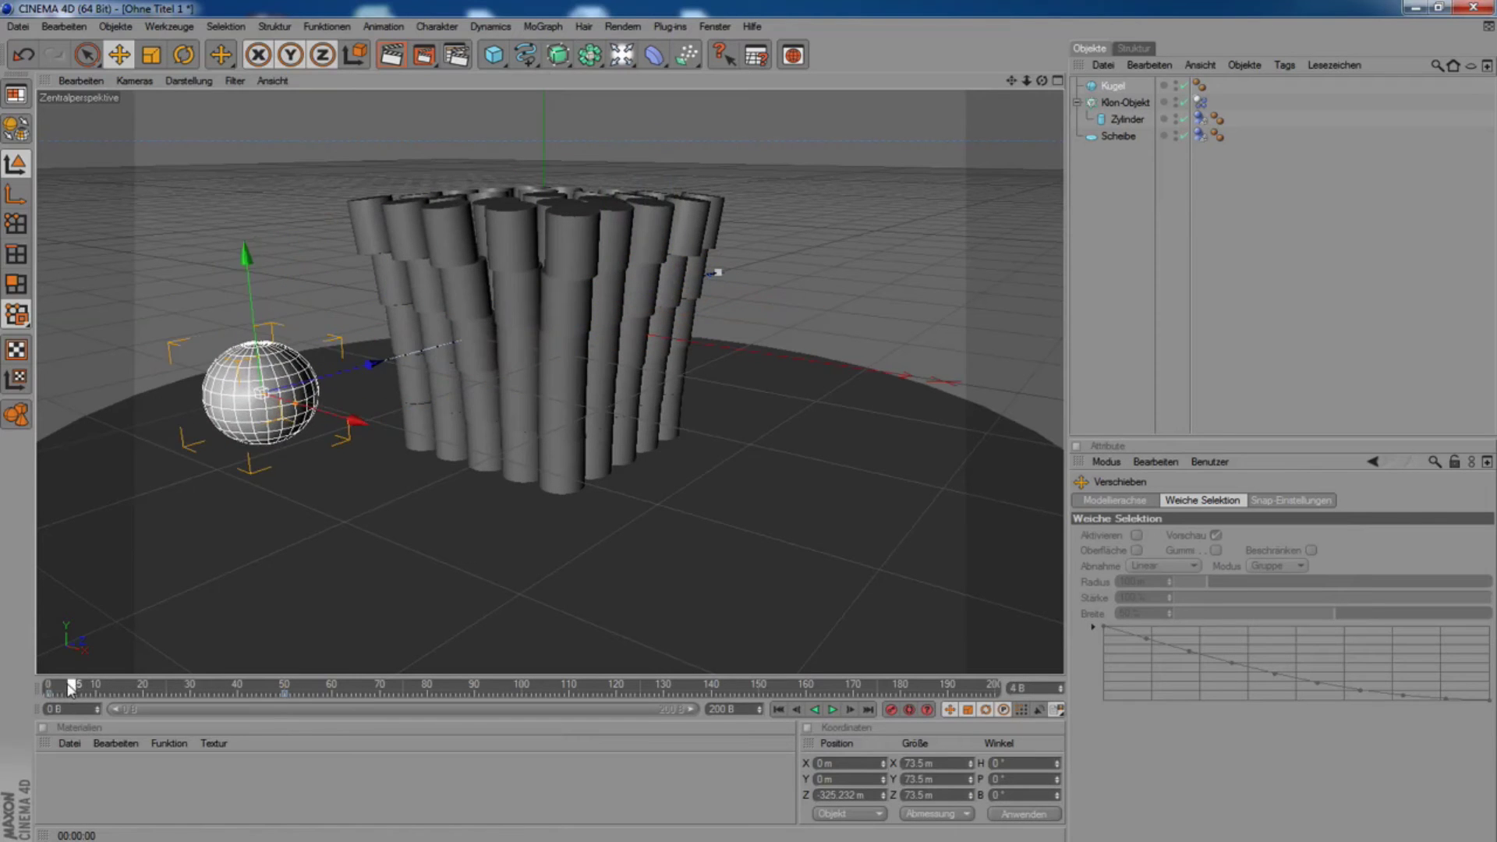
pyautogui.click(1109, 86)
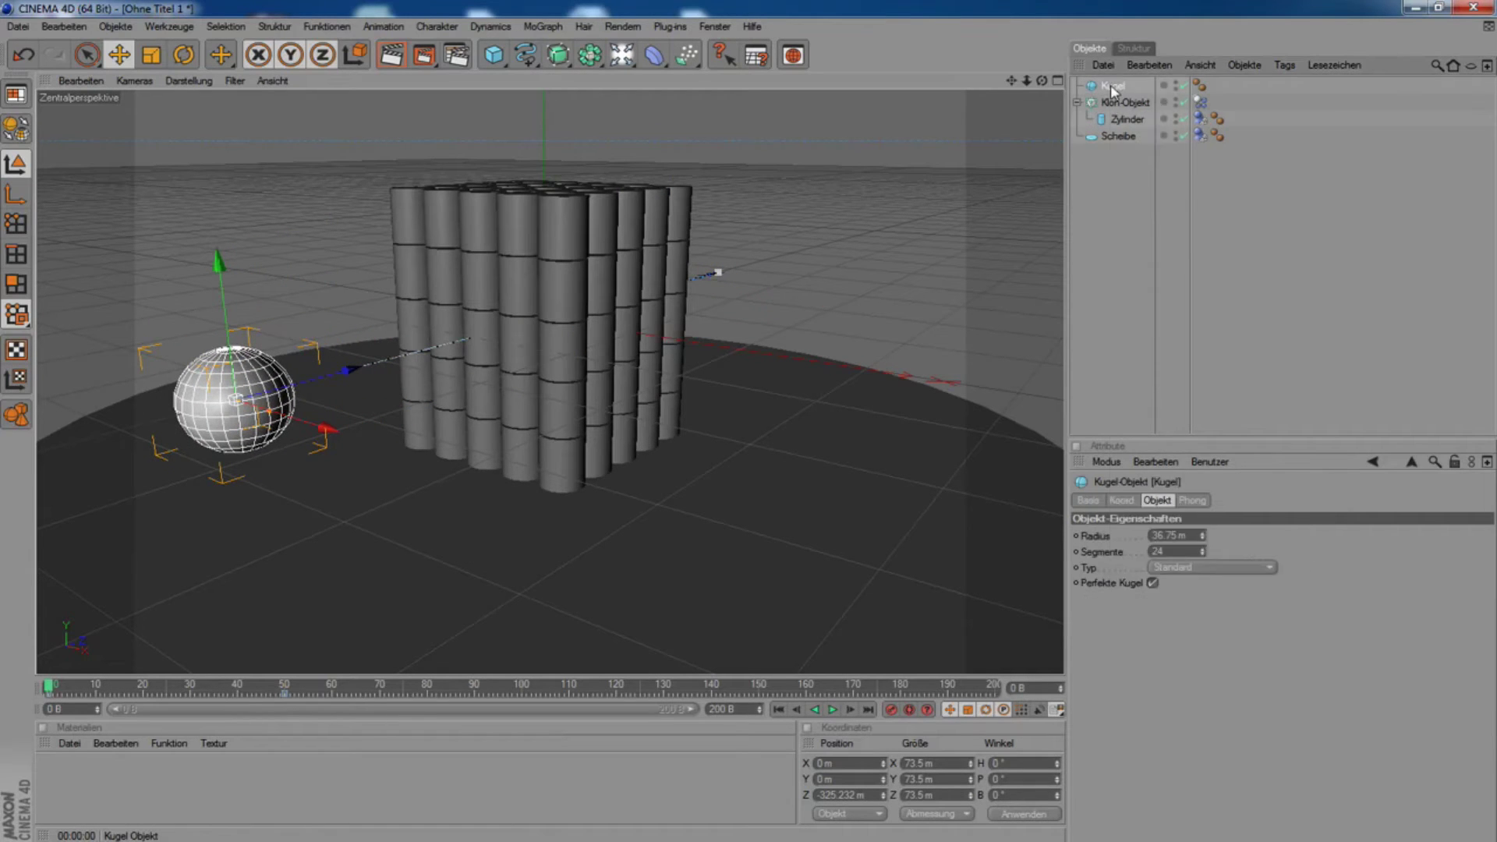
pyautogui.rightClick(1110, 84)
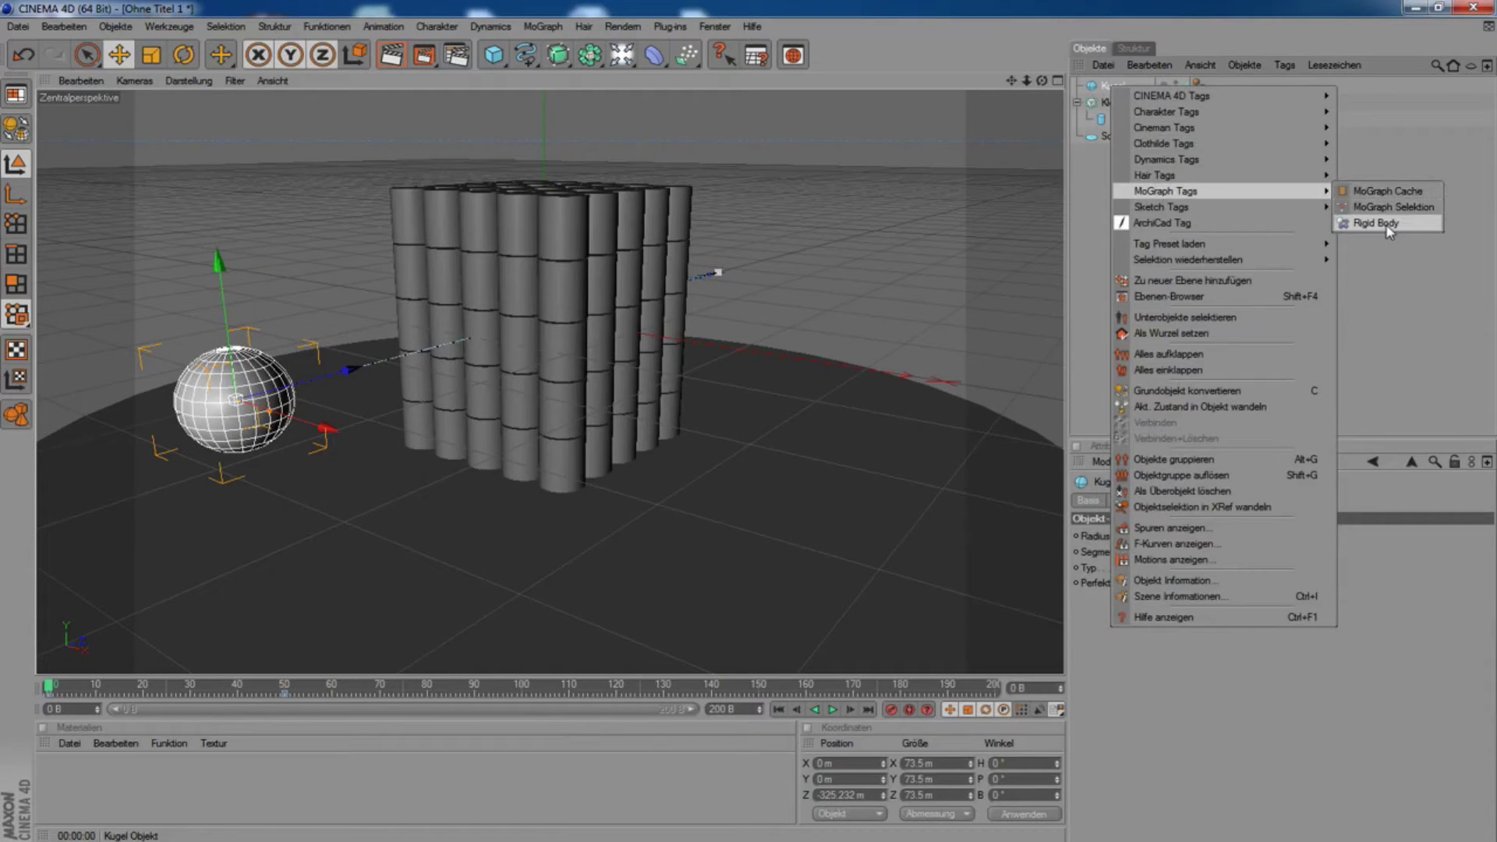
pyautogui.click(1376, 223)
pyautogui.moveTo(67, 683); pyautogui.dragTo(161, 687)
pyautogui.moveTo(1042, 81)
pyautogui.mouseDown()
pyautogui.moveTo(1042, 234)
pyautogui.moveTo(1042, 82)
pyautogui.mouseUp()
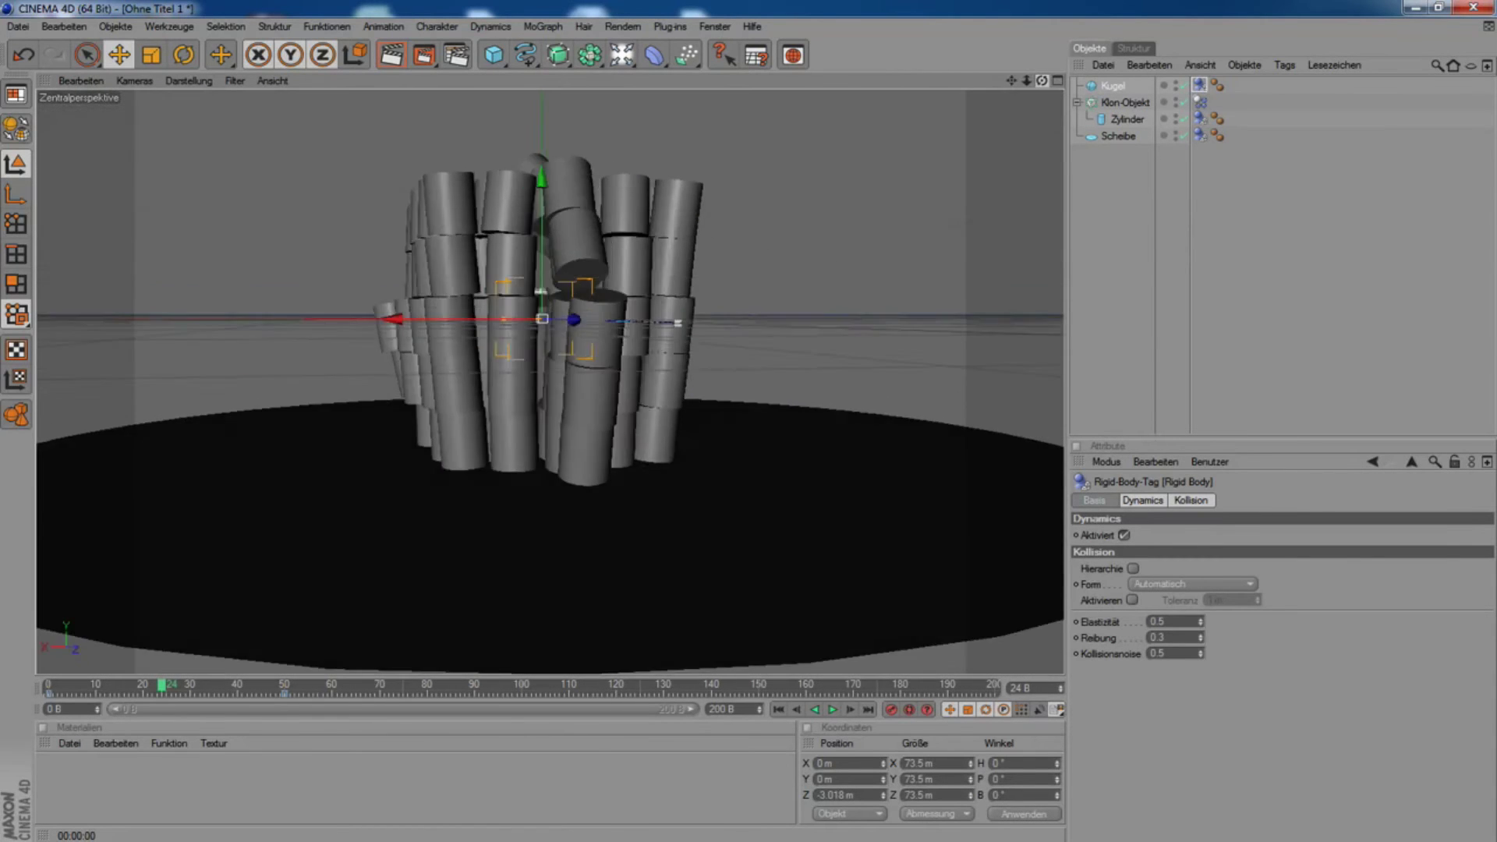
# Play the collapse simulation, stop it, and rewind to frame 0 with the cylinder block intact.
pyautogui.keyDown('alt'); pyautogui.moveTo(561, 591); pyautogui.dragTo(330, 489); pyautogui.keyUp('alt')
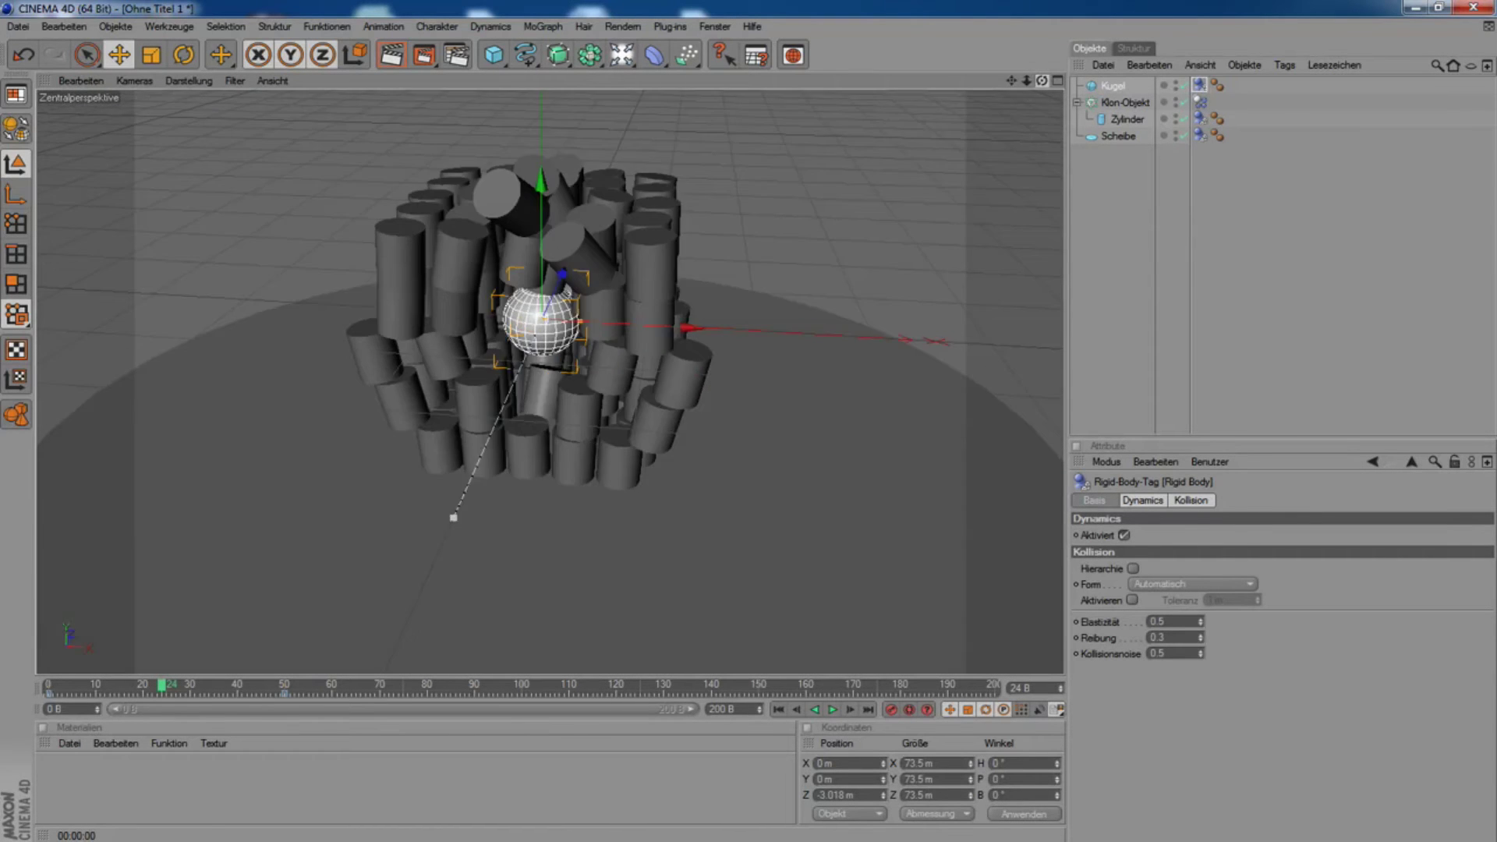
pyautogui.click(778, 710)
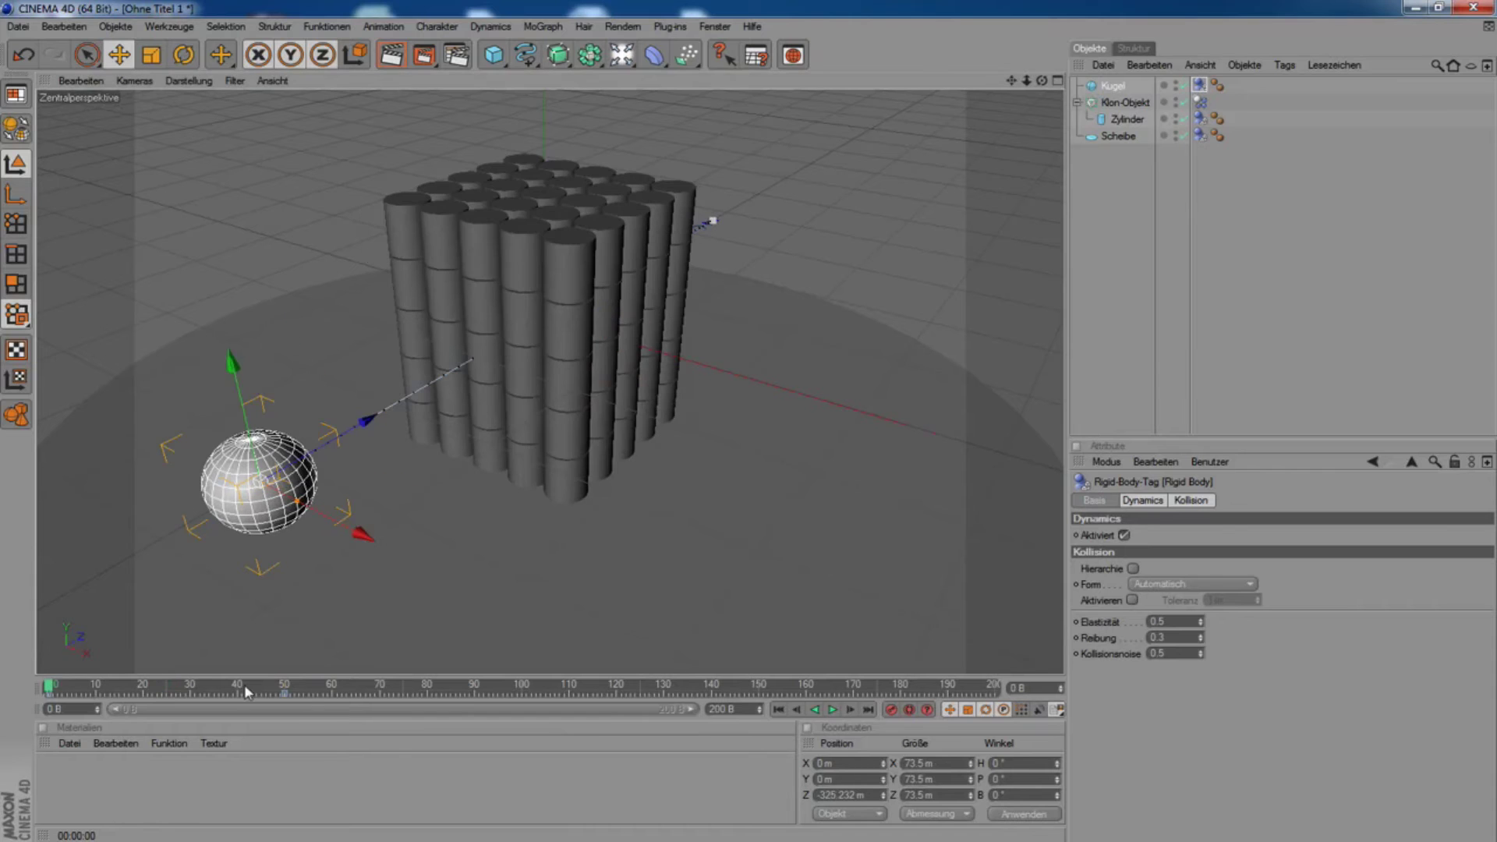
pyautogui.click(832, 710)
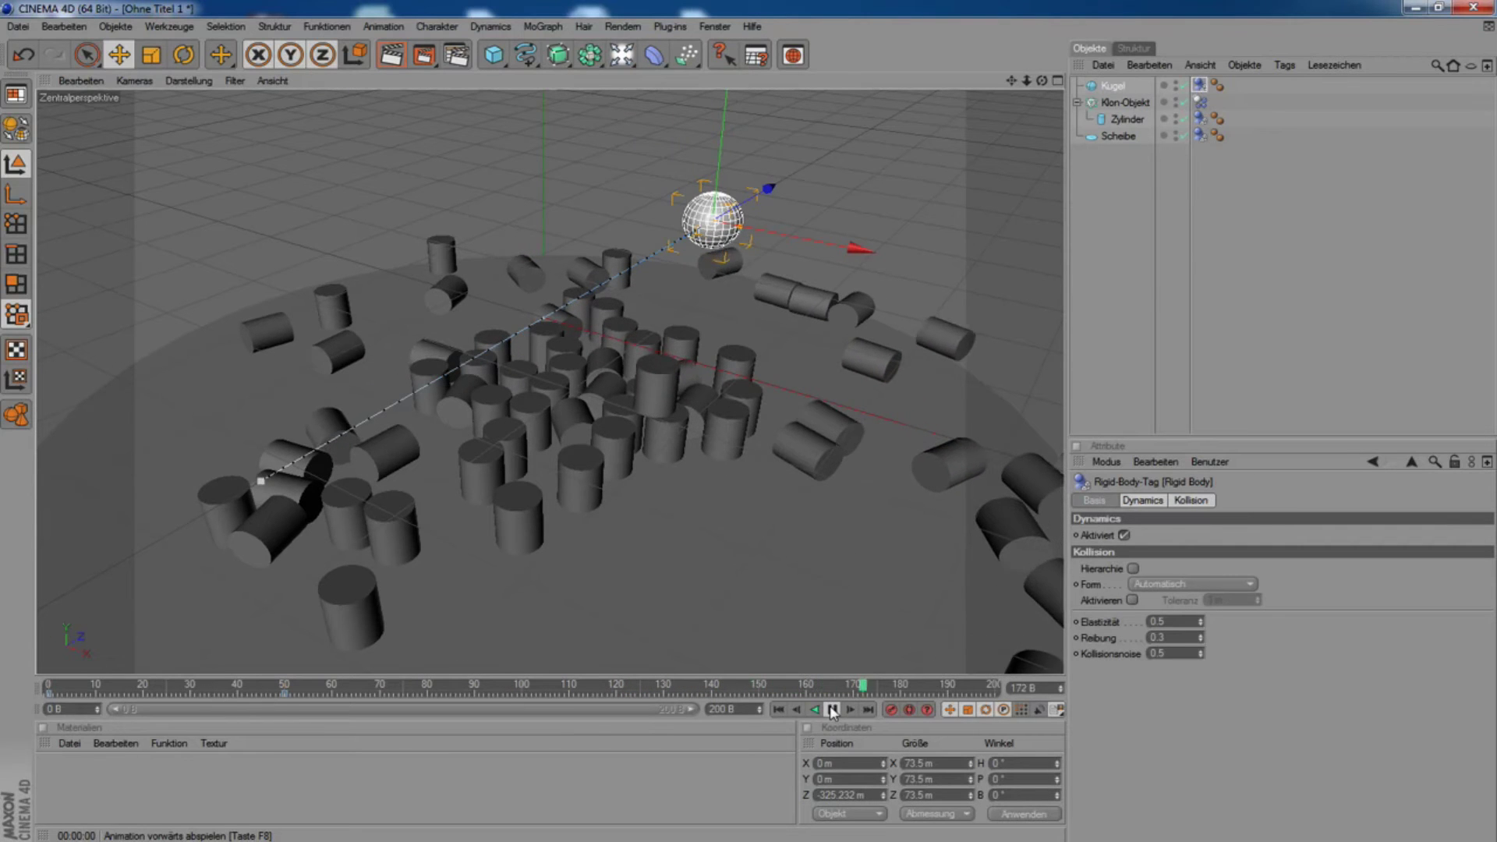
pyautogui.click(833, 709)
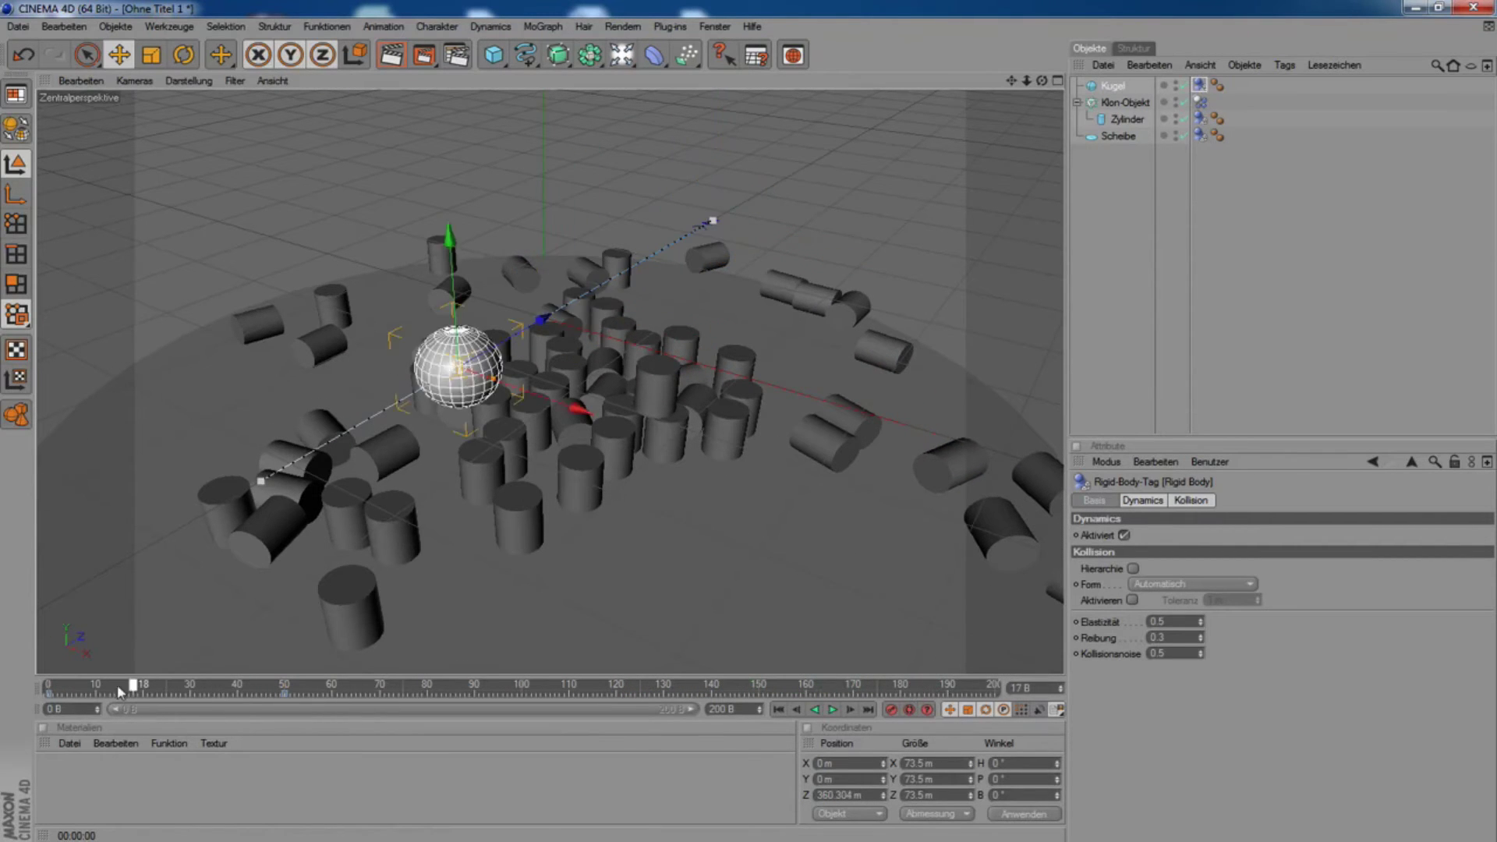
pyautogui.moveTo(517, 685); pyautogui.dragTo(48, 686)
pyautogui.moveTo(1041, 80); pyautogui.dragTo(973, 35)
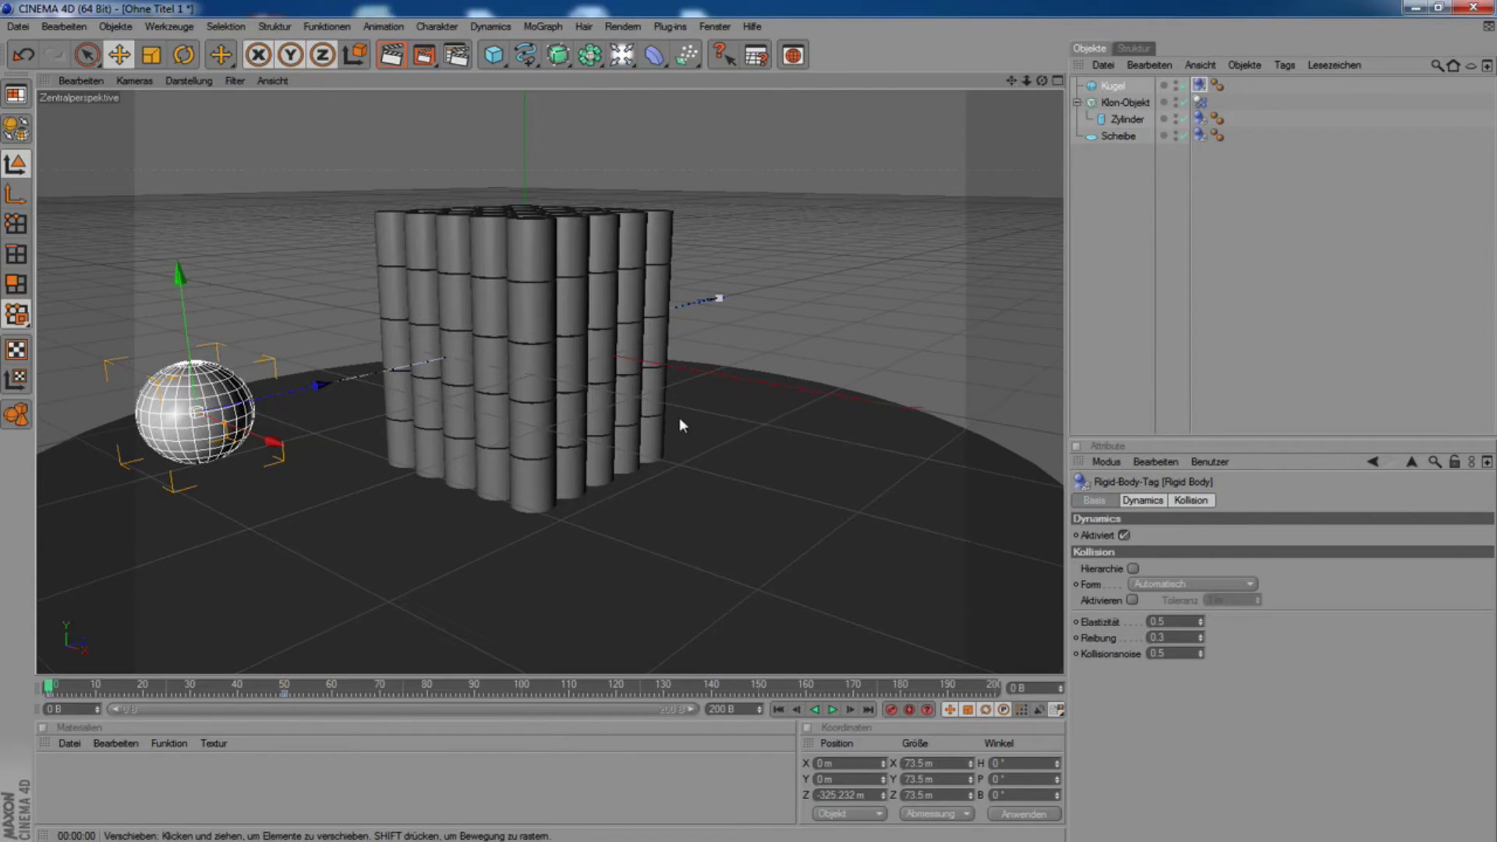
# Create material Mat with a red base colour and red reflection.
pyautogui.doubleClick(77, 793)
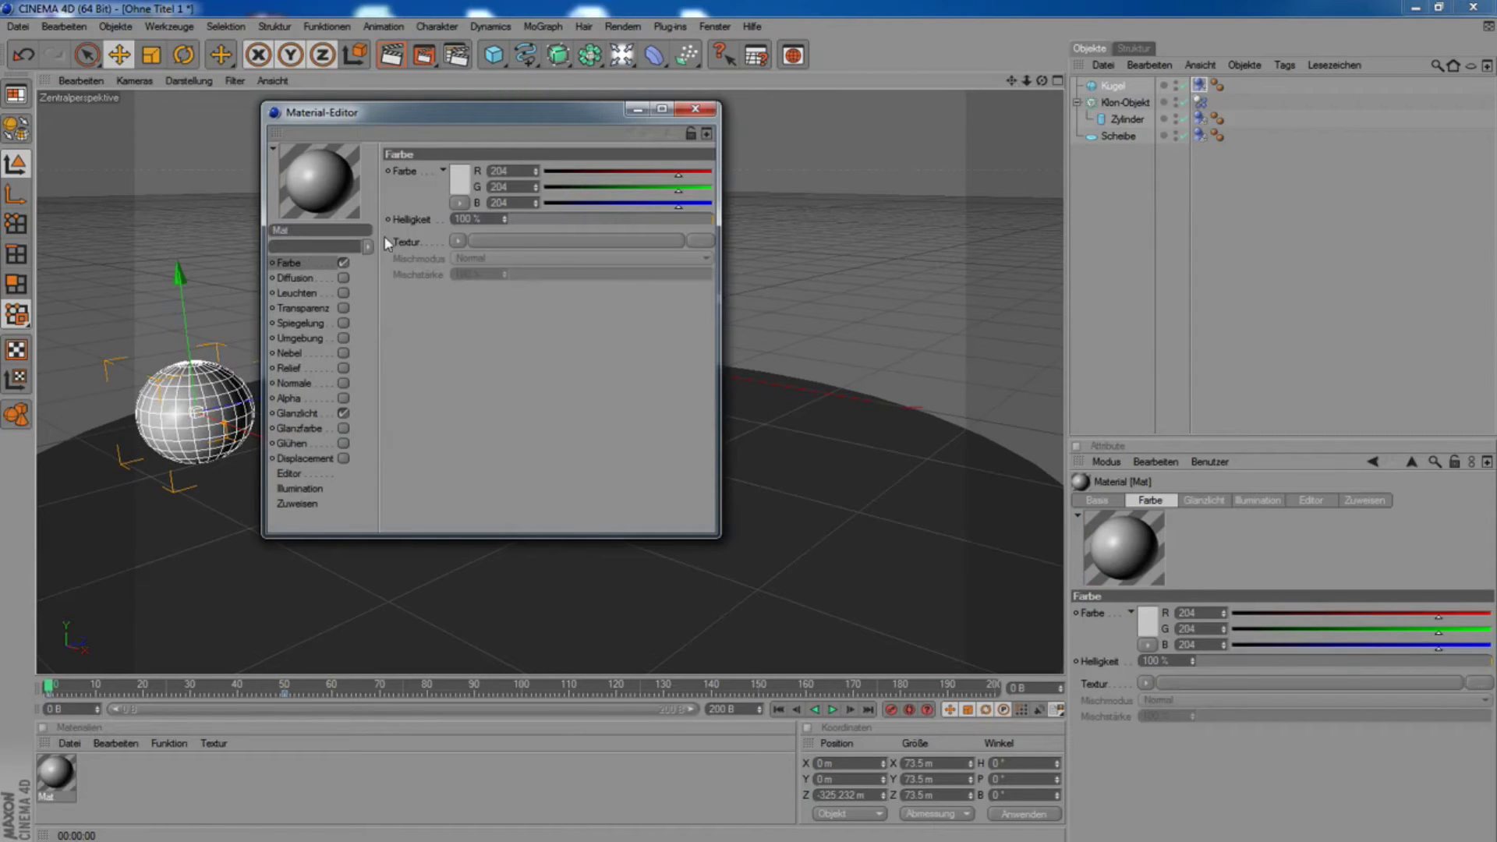
pyautogui.click(341, 323)
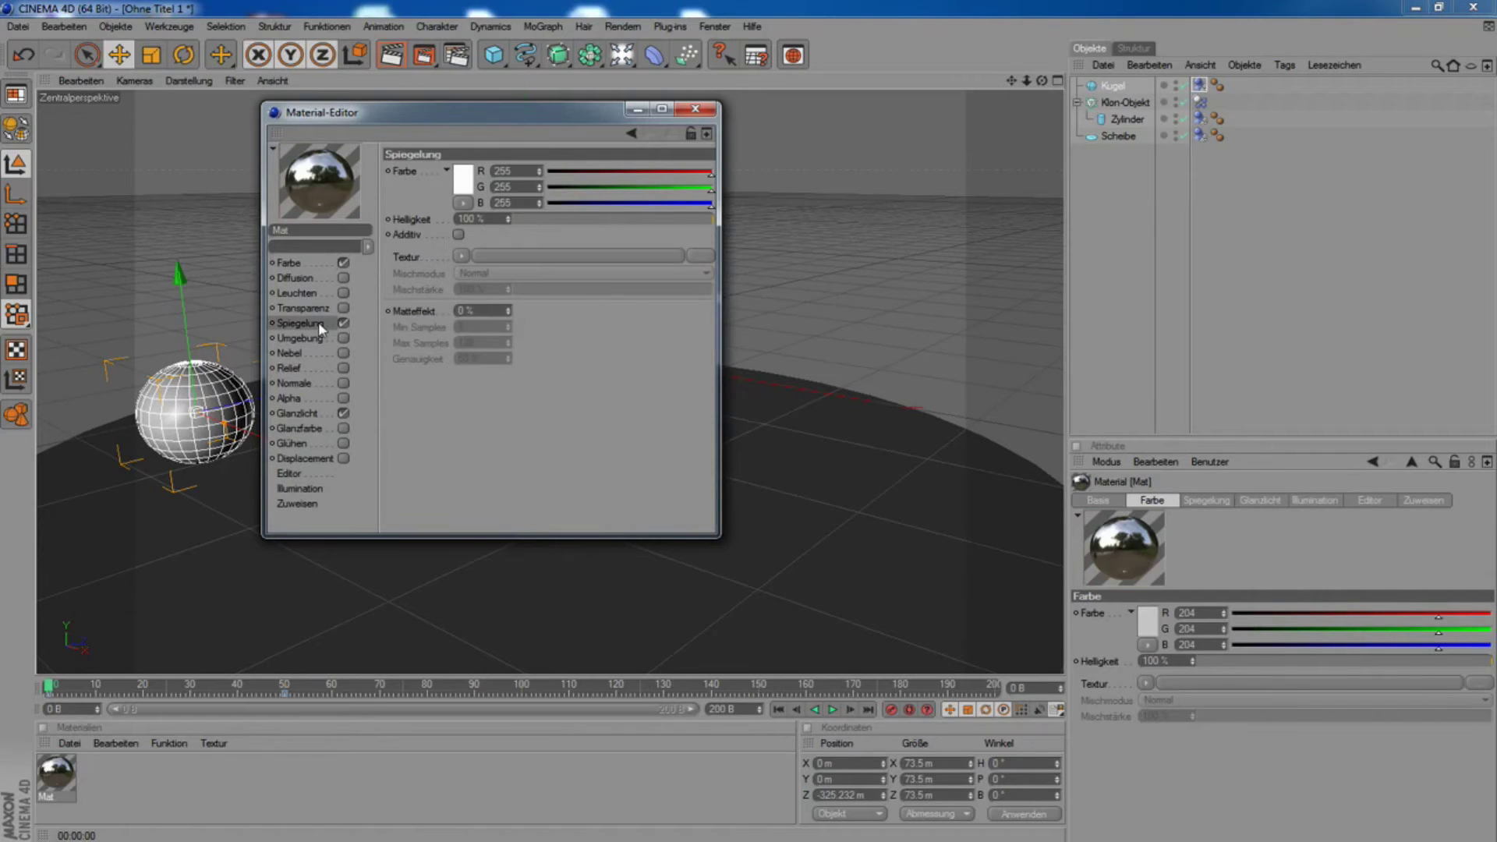
pyautogui.click(469, 173)
pyautogui.click(432, 244)
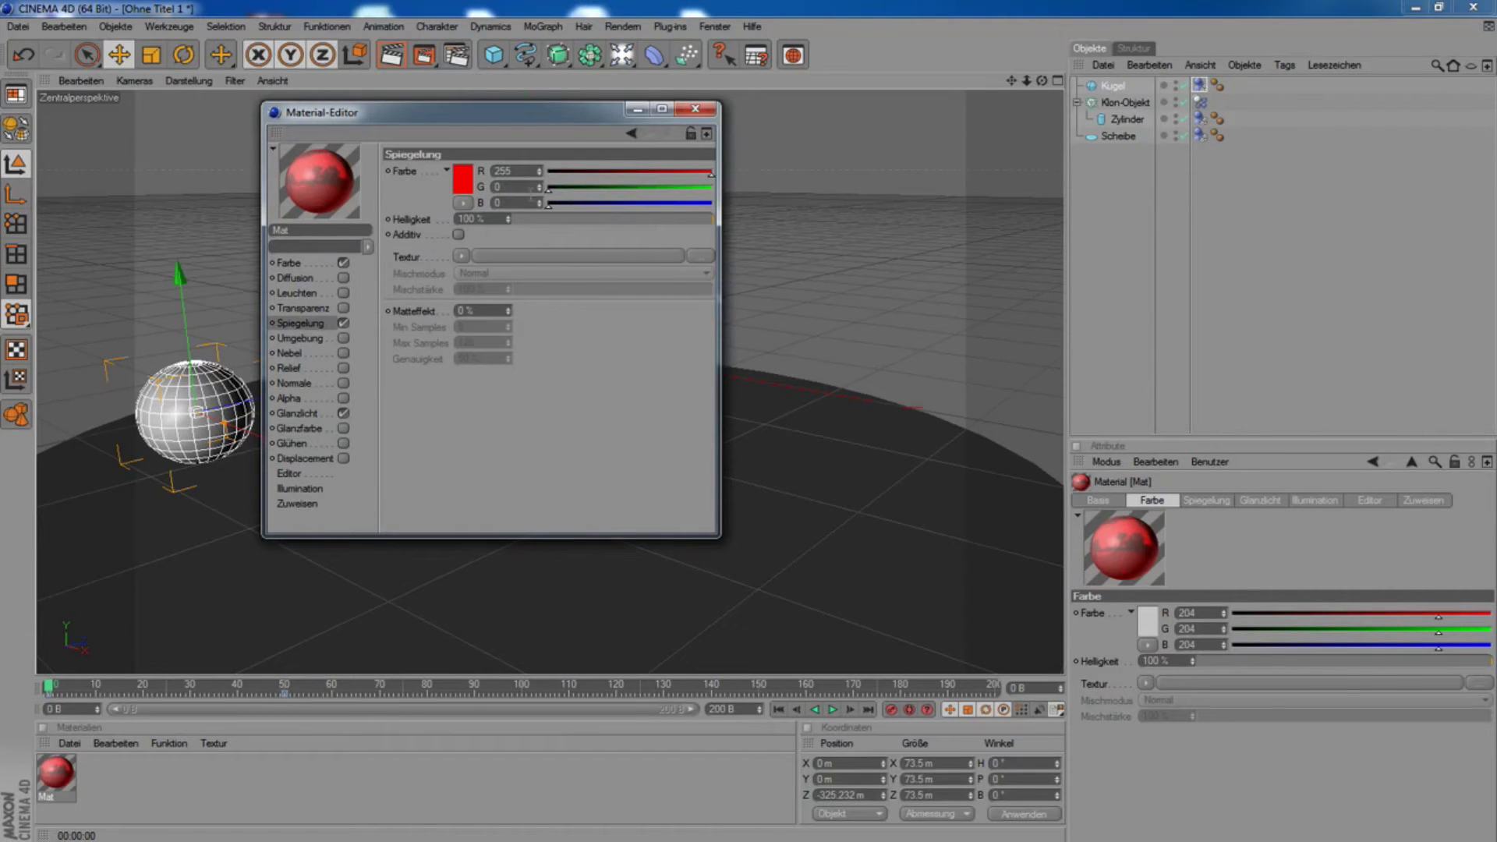
pyautogui.click(287, 263)
pyautogui.click(460, 177)
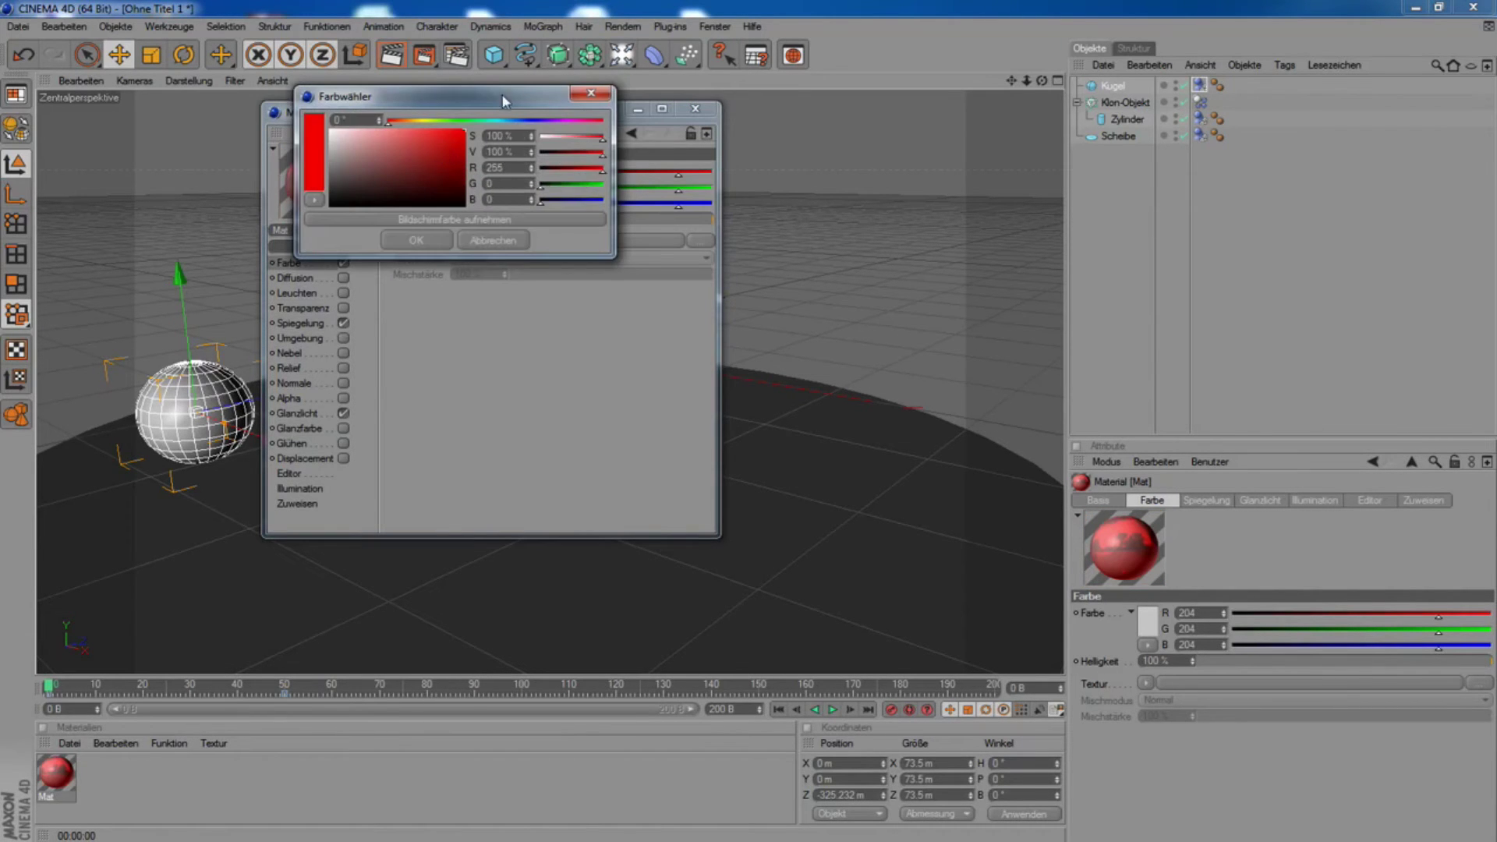
pyautogui.click(416, 240)
pyautogui.click(300, 323)
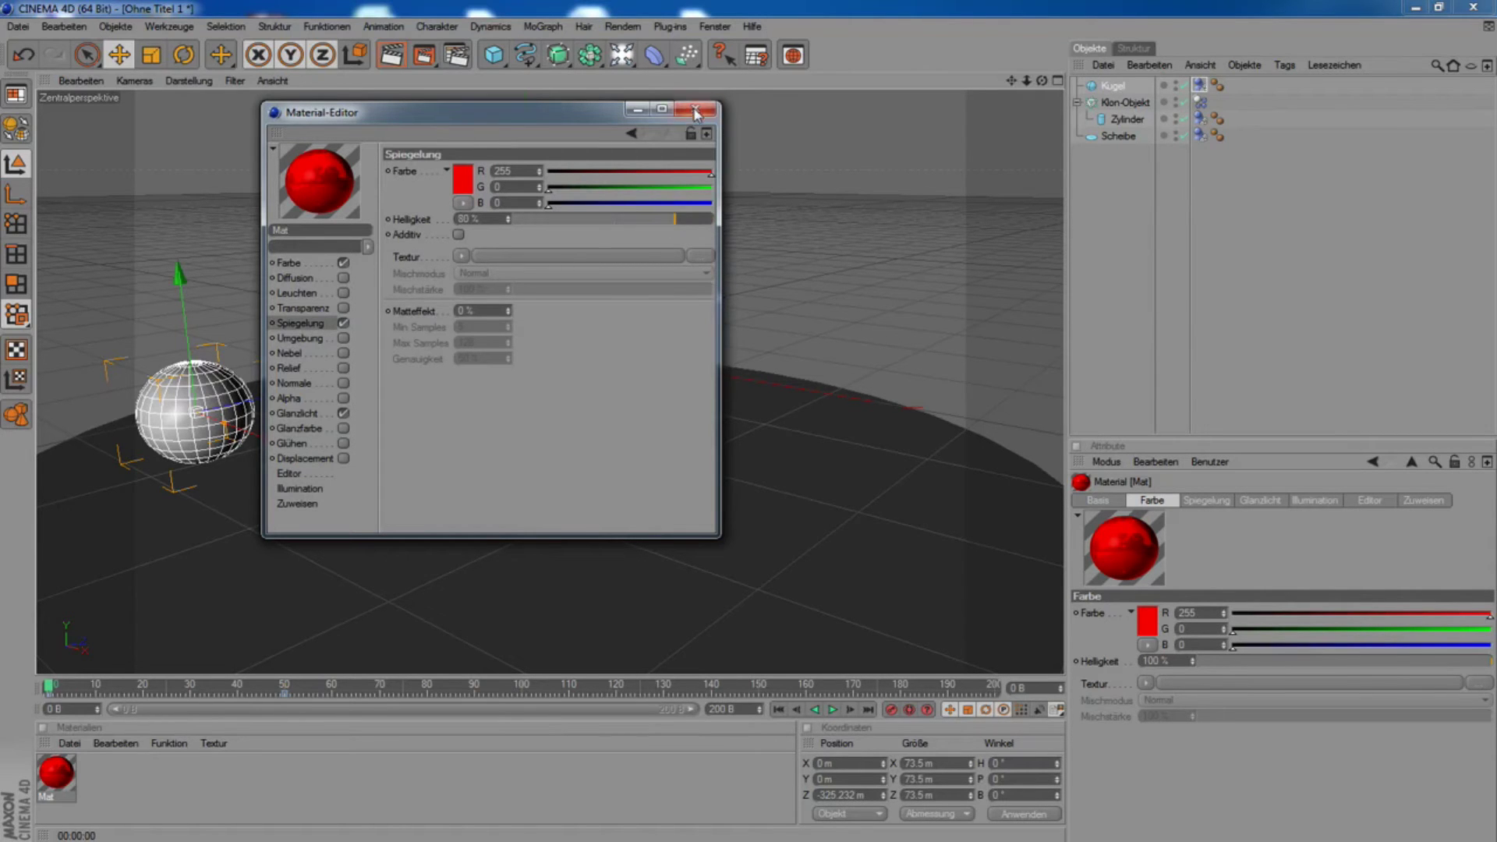
# Apply the red material to the sphere and create a second material, Mat.1.
pyautogui.click(56, 772)
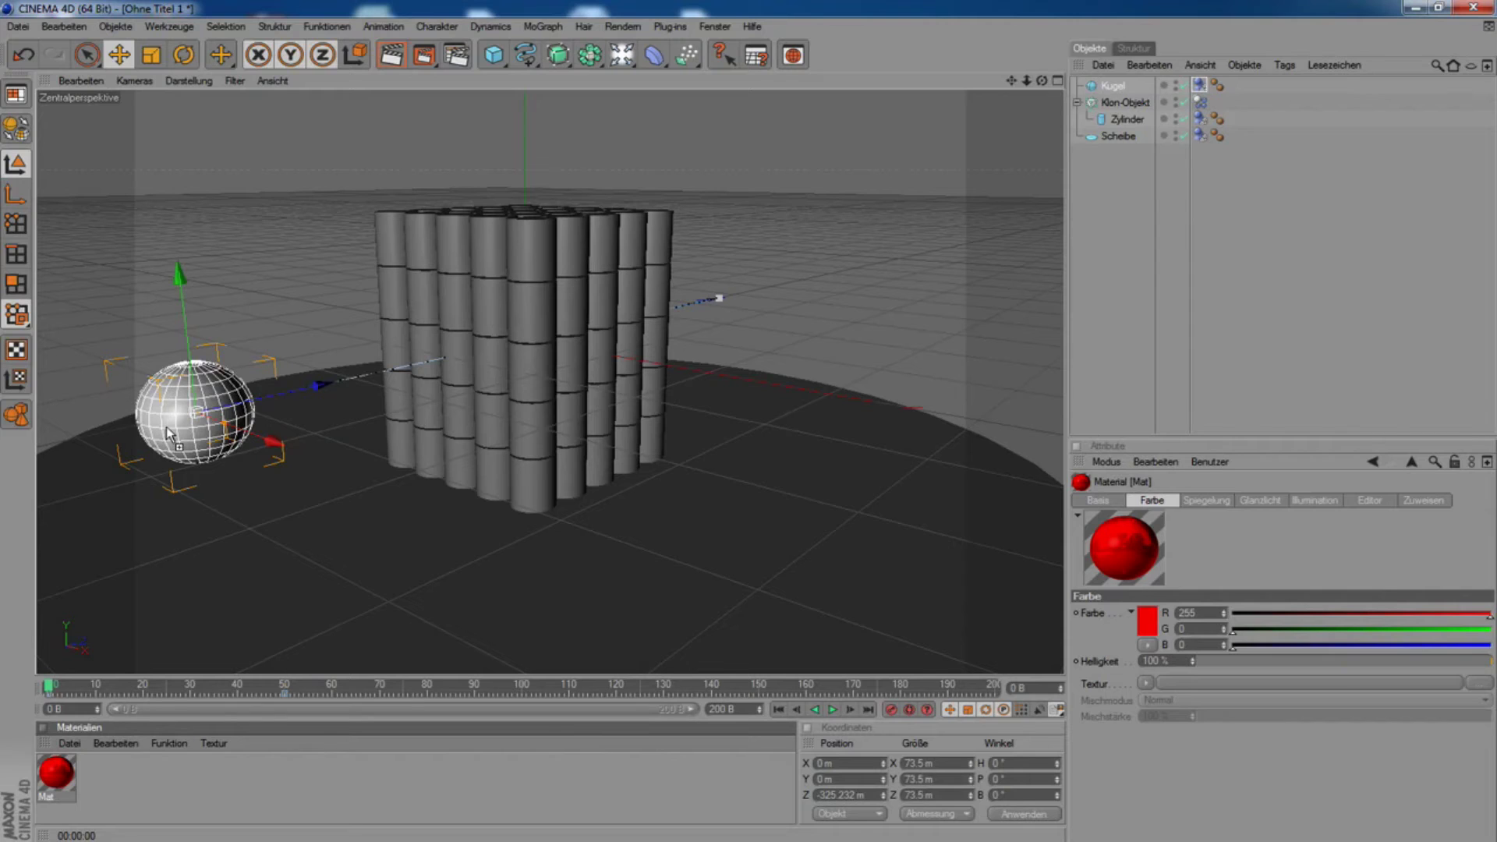
pyautogui.moveTo(166, 428); pyautogui.dragTo(167, 427)
pyautogui.doubleClick(124, 789)
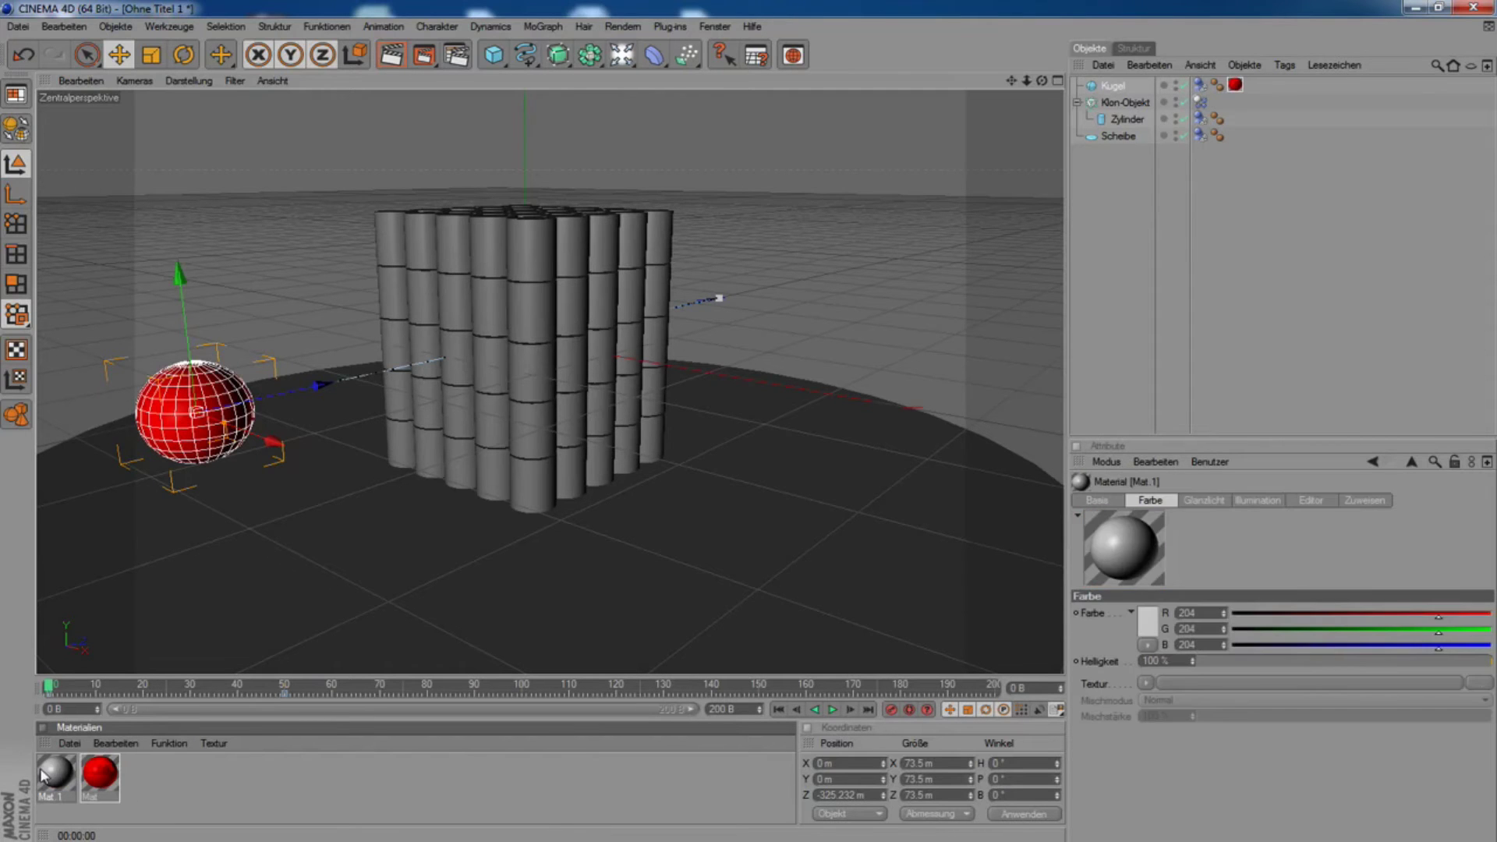
# Set Mat.1's reflection colour to a yellow-green.
pyautogui.doubleClick(42, 774)
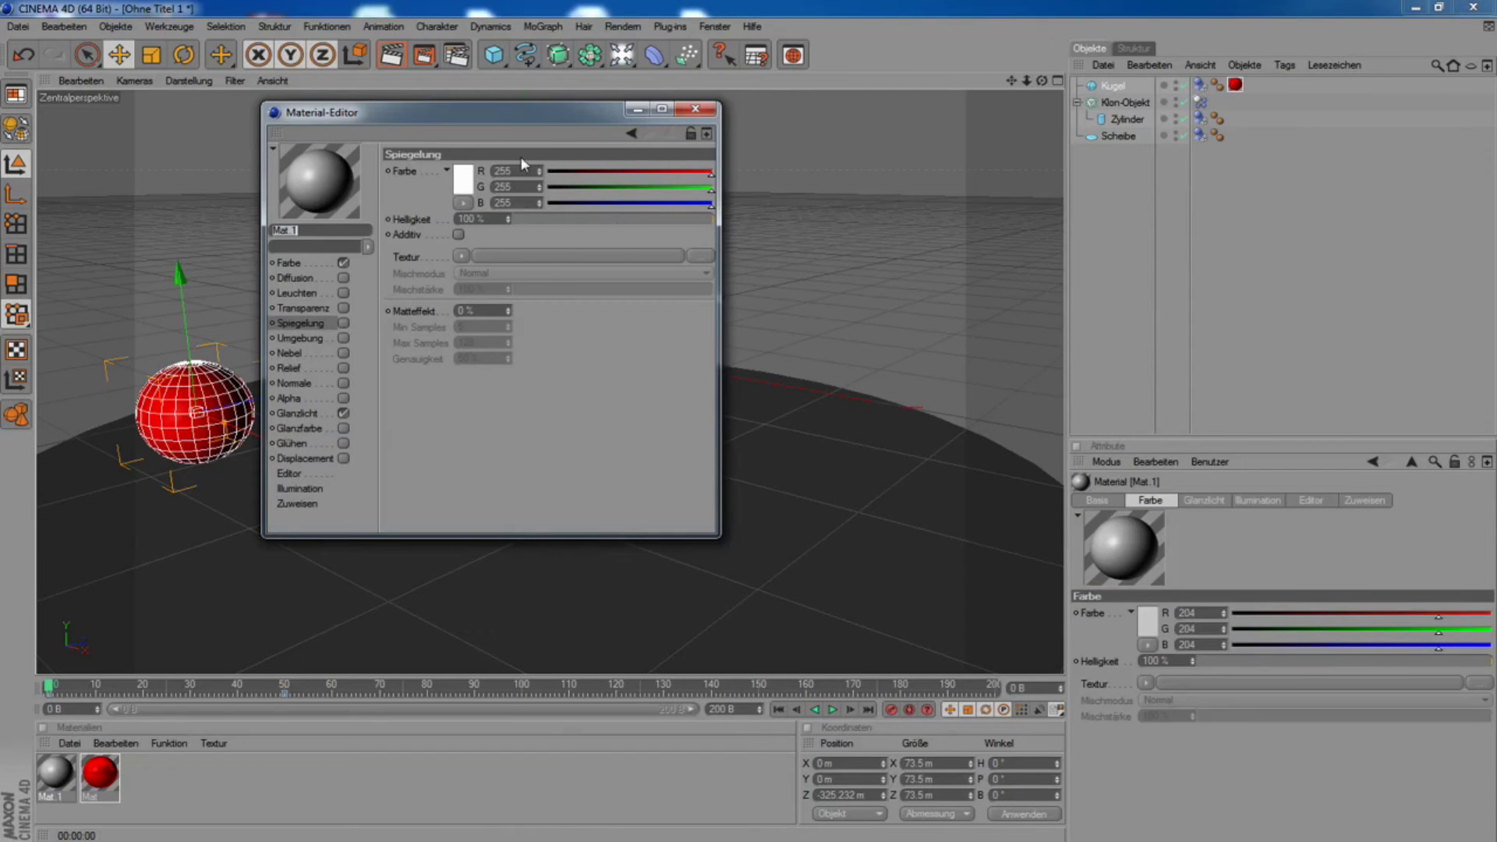
pyautogui.click(460, 187)
pyautogui.click(462, 129)
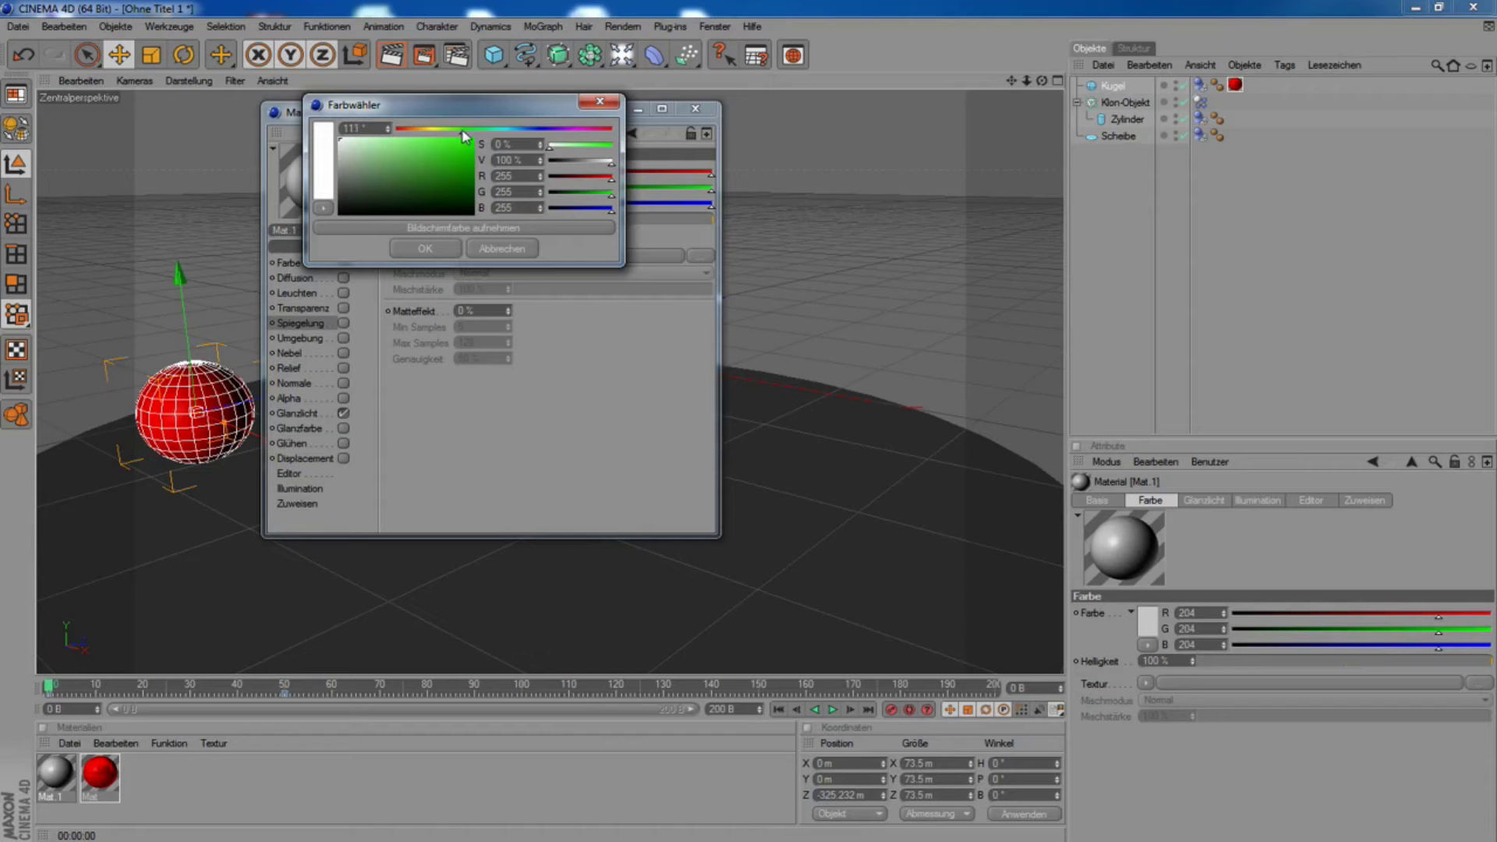
pyautogui.moveTo(466, 133)
pyautogui.mouseDown()
pyautogui.moveTo(453, 133)
pyautogui.moveTo(474, 138)
pyautogui.mouseUp()
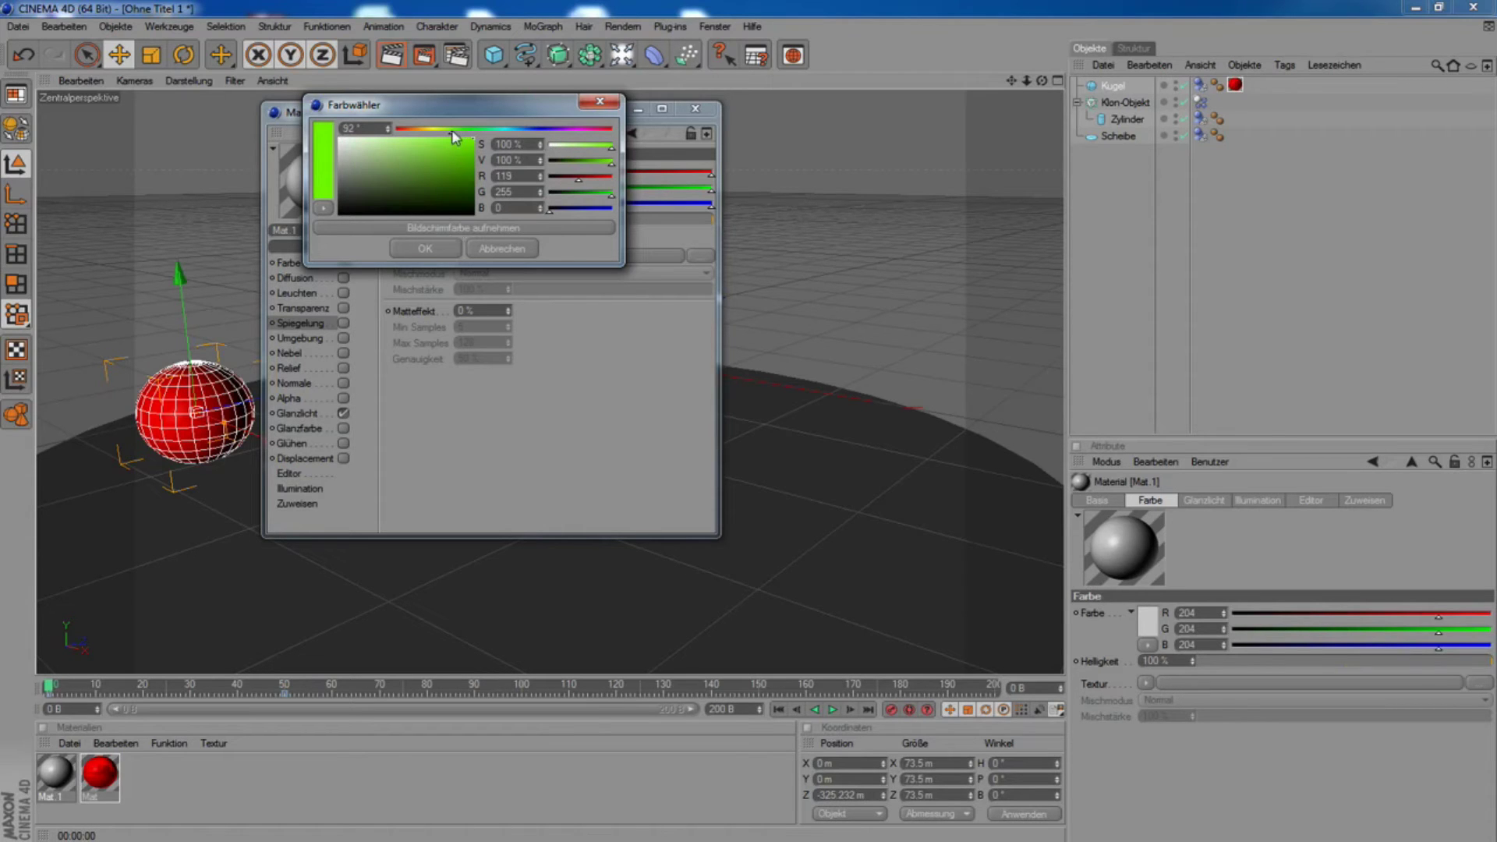
pyautogui.click(434, 246)
pyautogui.click(695, 108)
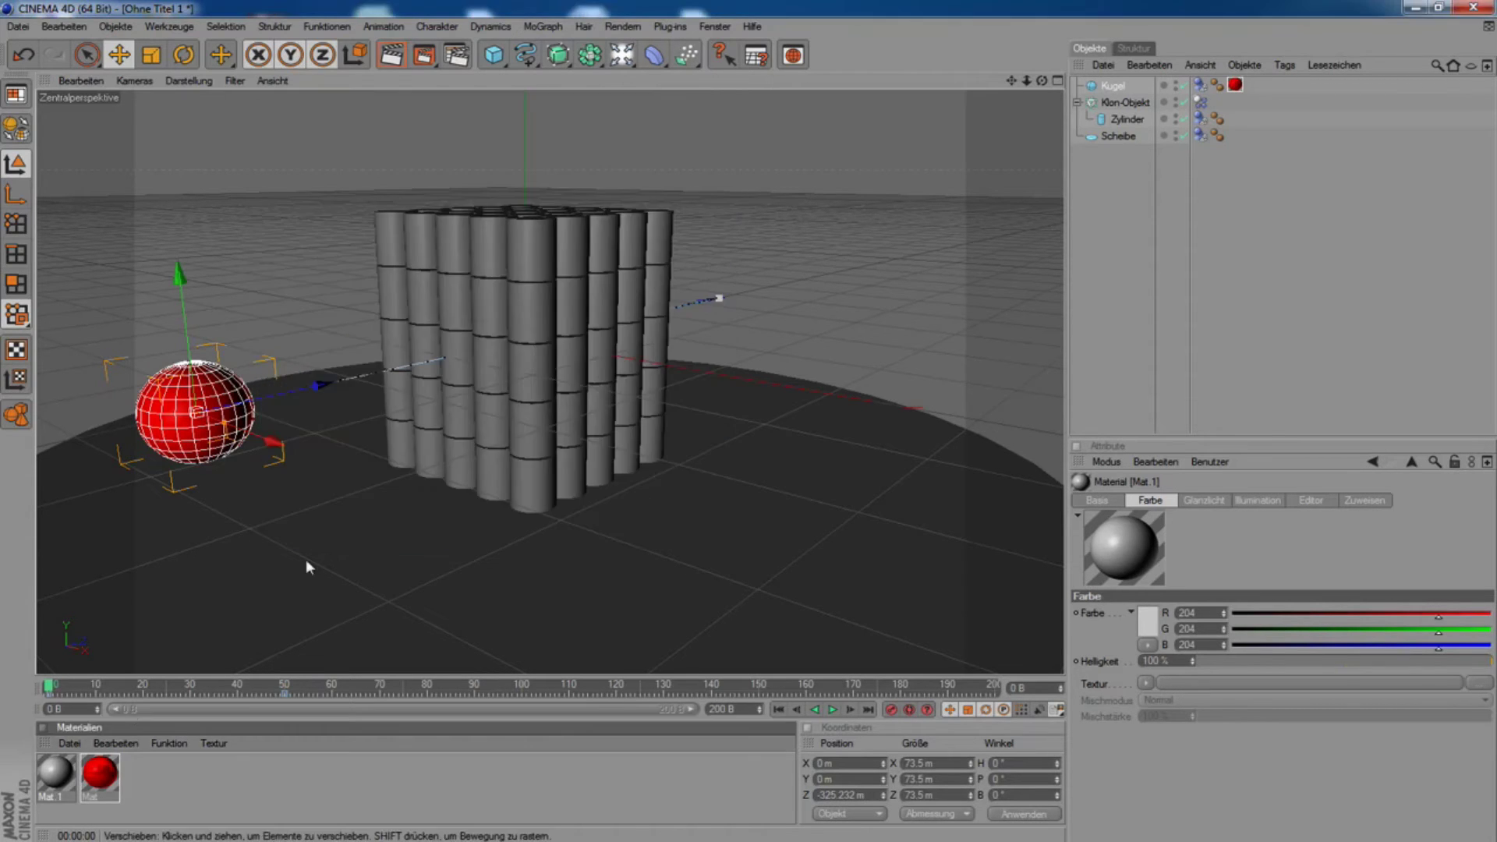
# Set Mat.1's base colour to bright green (R 0, G 255, B 25).
pyautogui.doubleClick(63, 776)
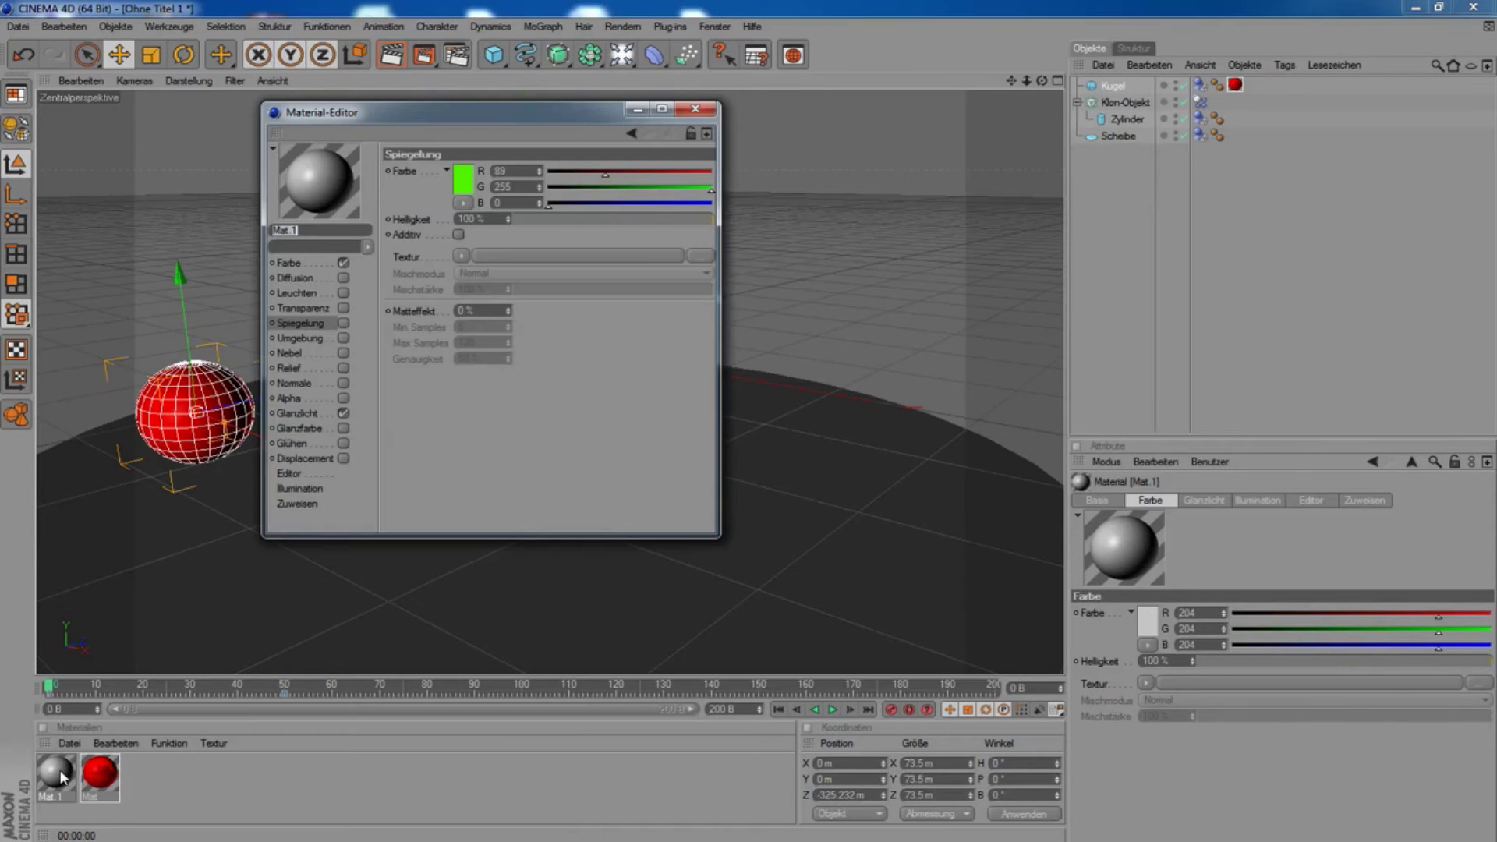
pyautogui.click(308, 263)
pyautogui.click(466, 177)
pyautogui.click(483, 124)
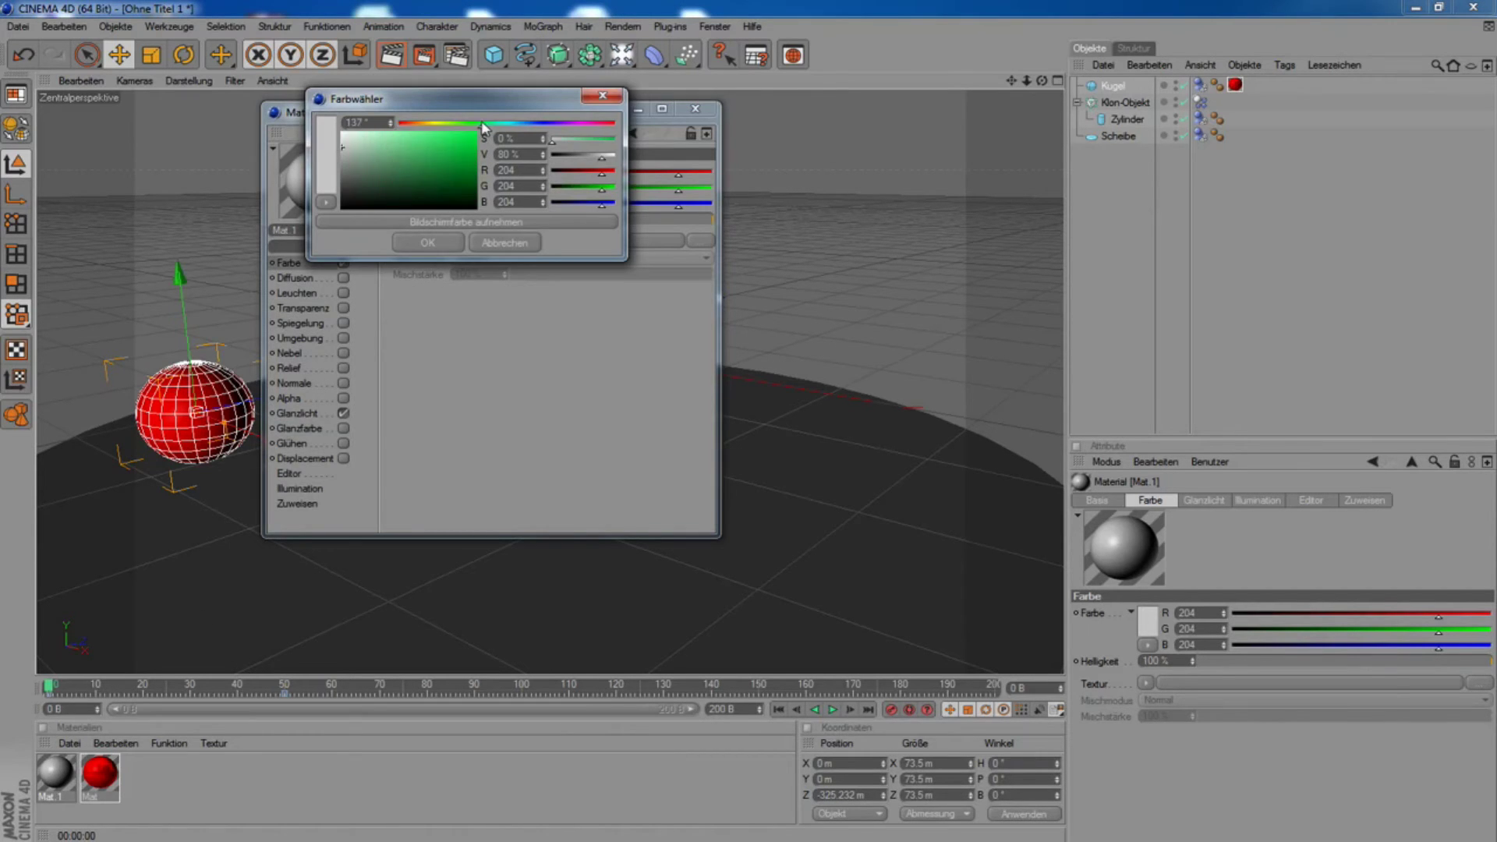
pyautogui.click(470, 150)
pyautogui.click(427, 242)
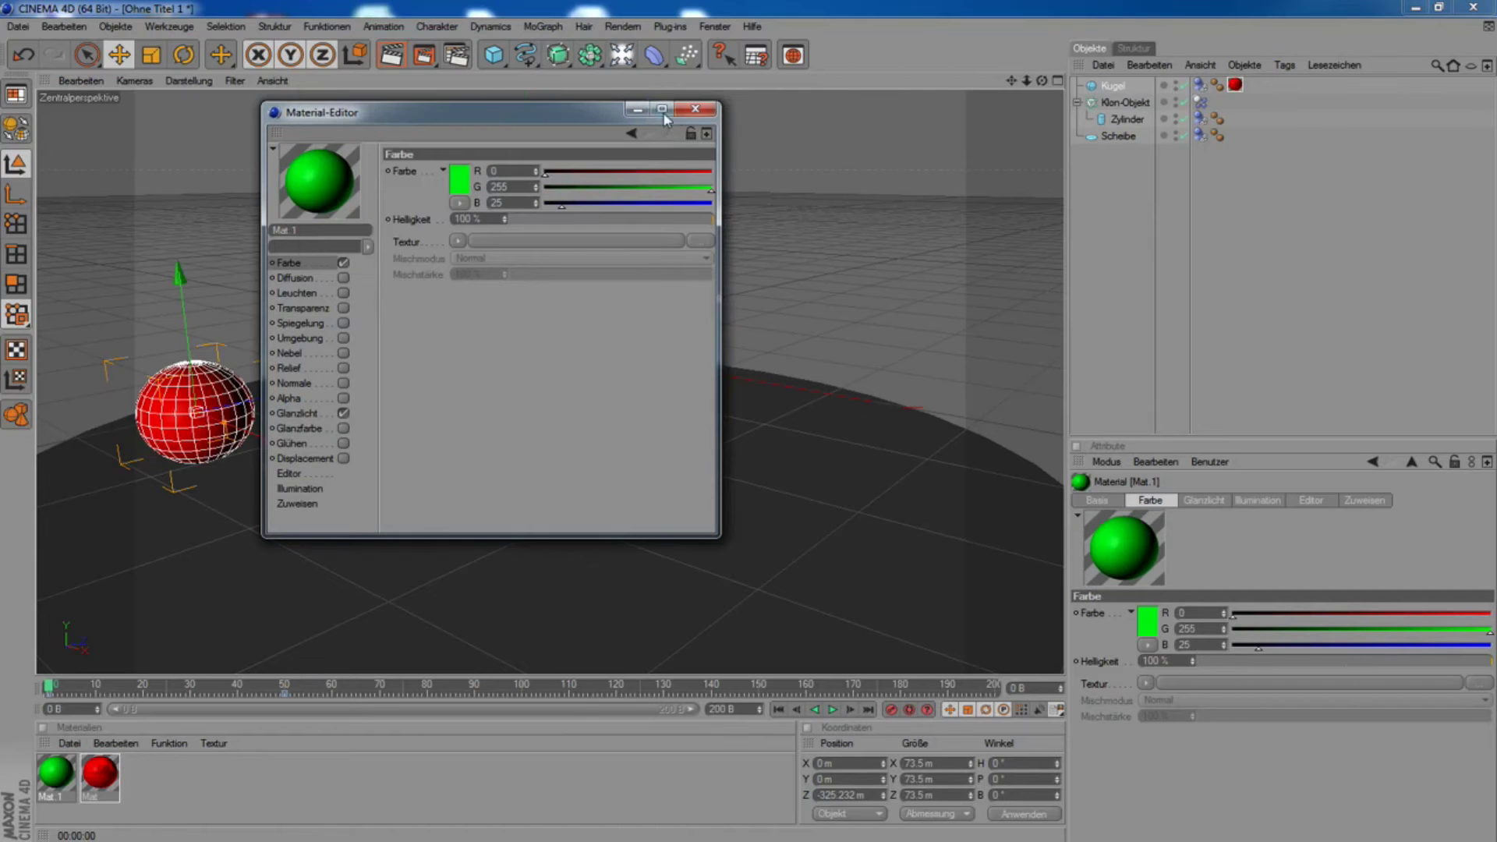
pyautogui.click(695, 108)
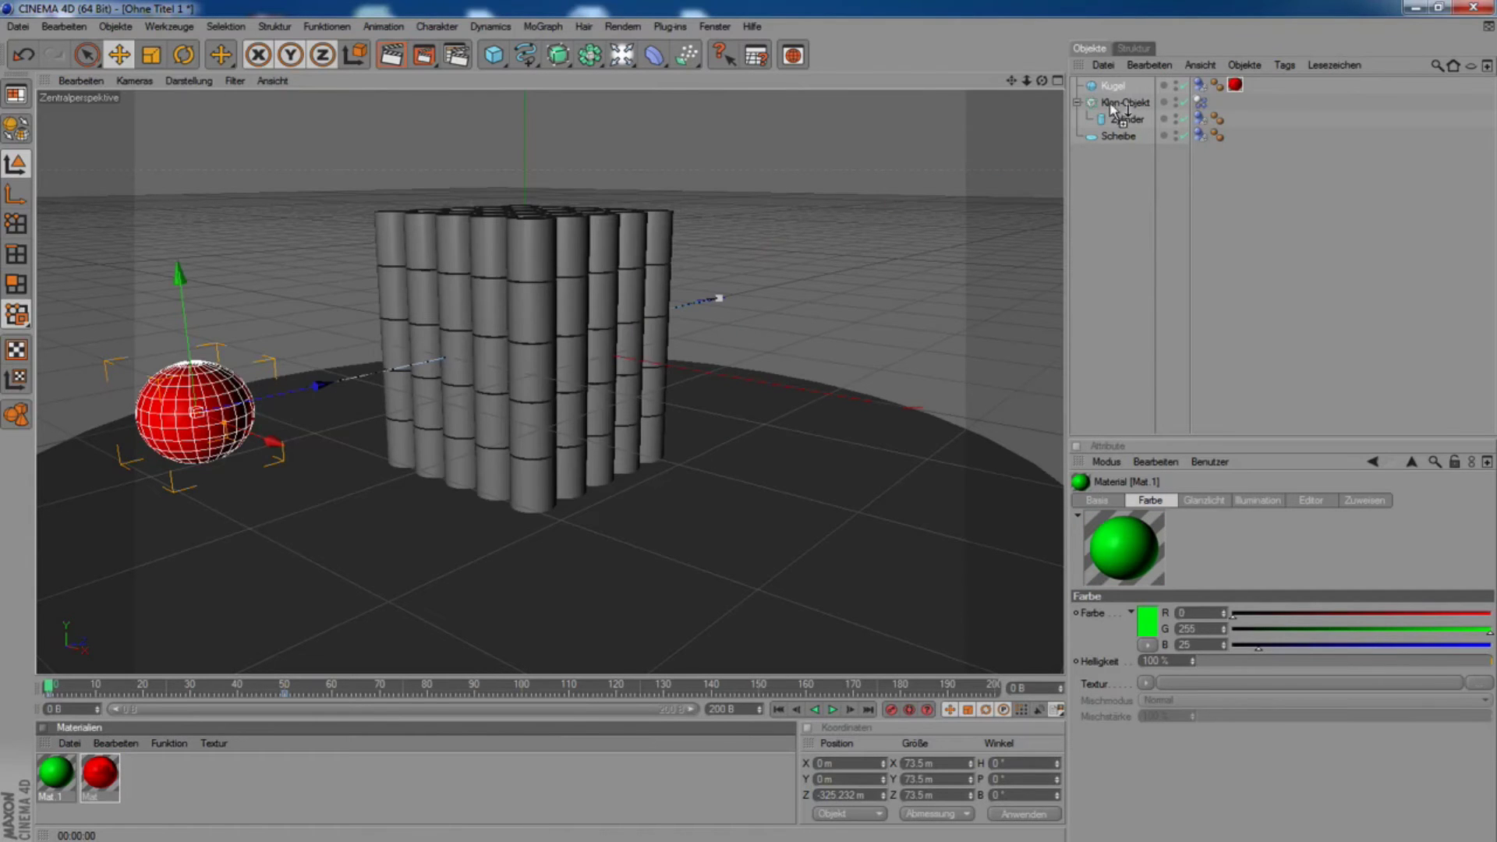
# Apply the green Mat.1 to the cylinders, preview the render, and create material Mat 2.
pyautogui.moveTo(1120, 120); pyautogui.dragTo(1123, 121)
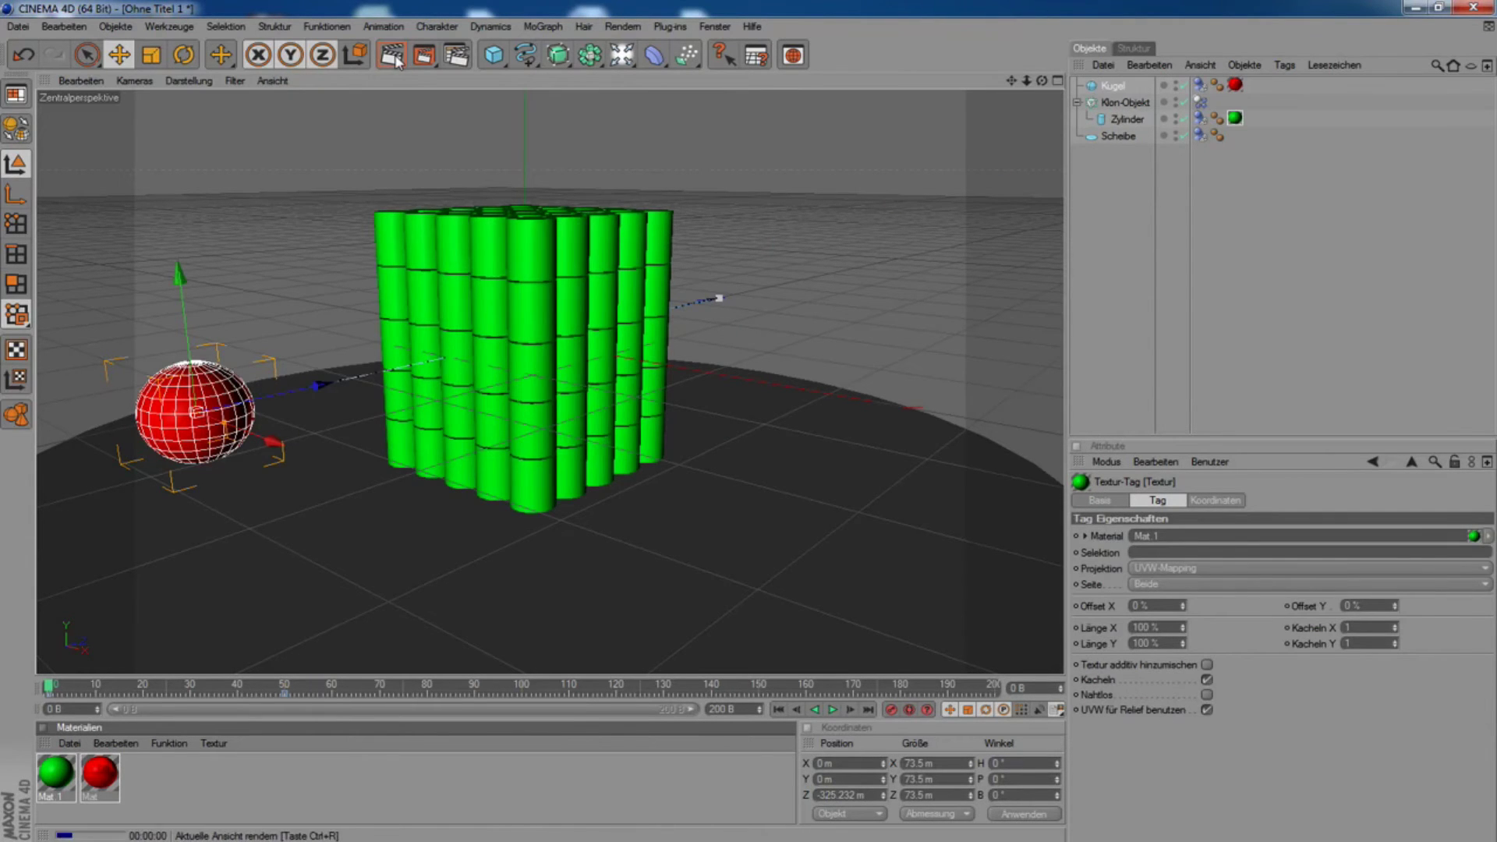
pyautogui.click(398, 59)
pyautogui.doubleClick(162, 770)
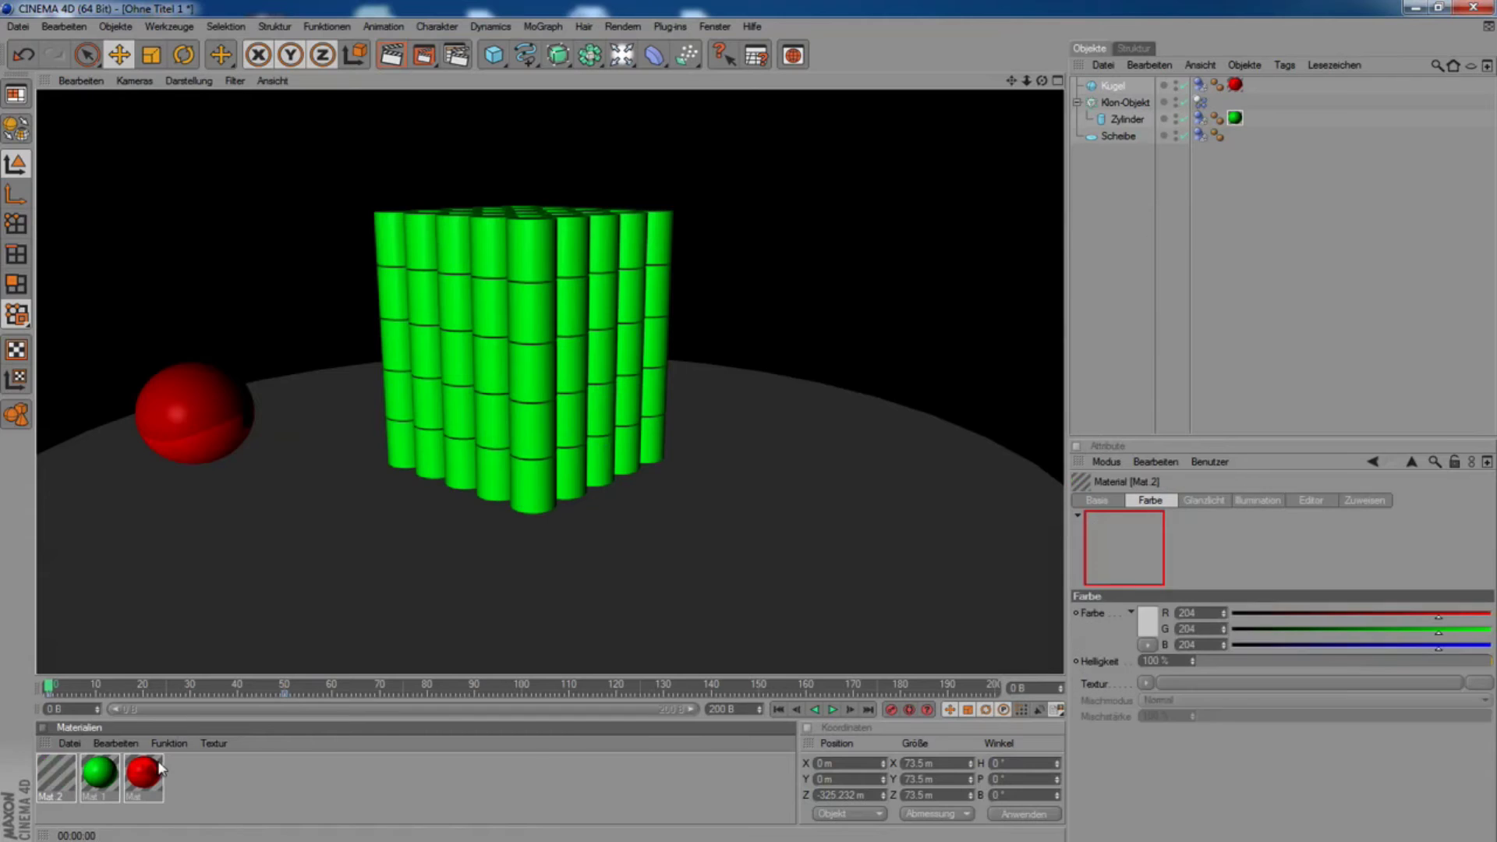
pyautogui.doubleClick(69, 784)
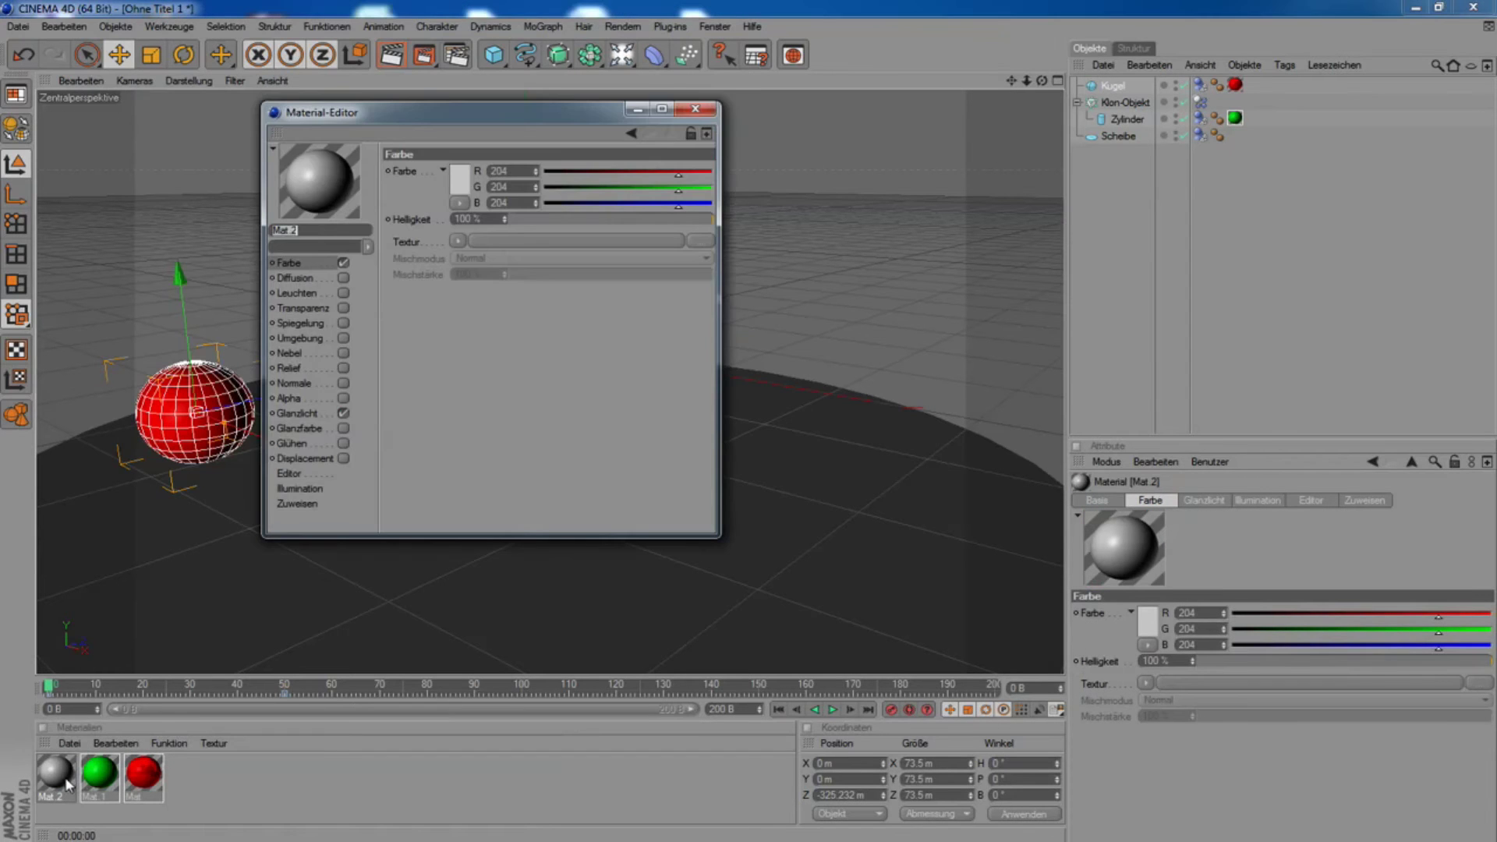
# Give Mat 2 the Oberflächen > Holz wood texture as its colour.
pyautogui.click(458, 195)
pyautogui.click(493, 251)
pyautogui.click(458, 241)
pyautogui.moveTo(482, 563)
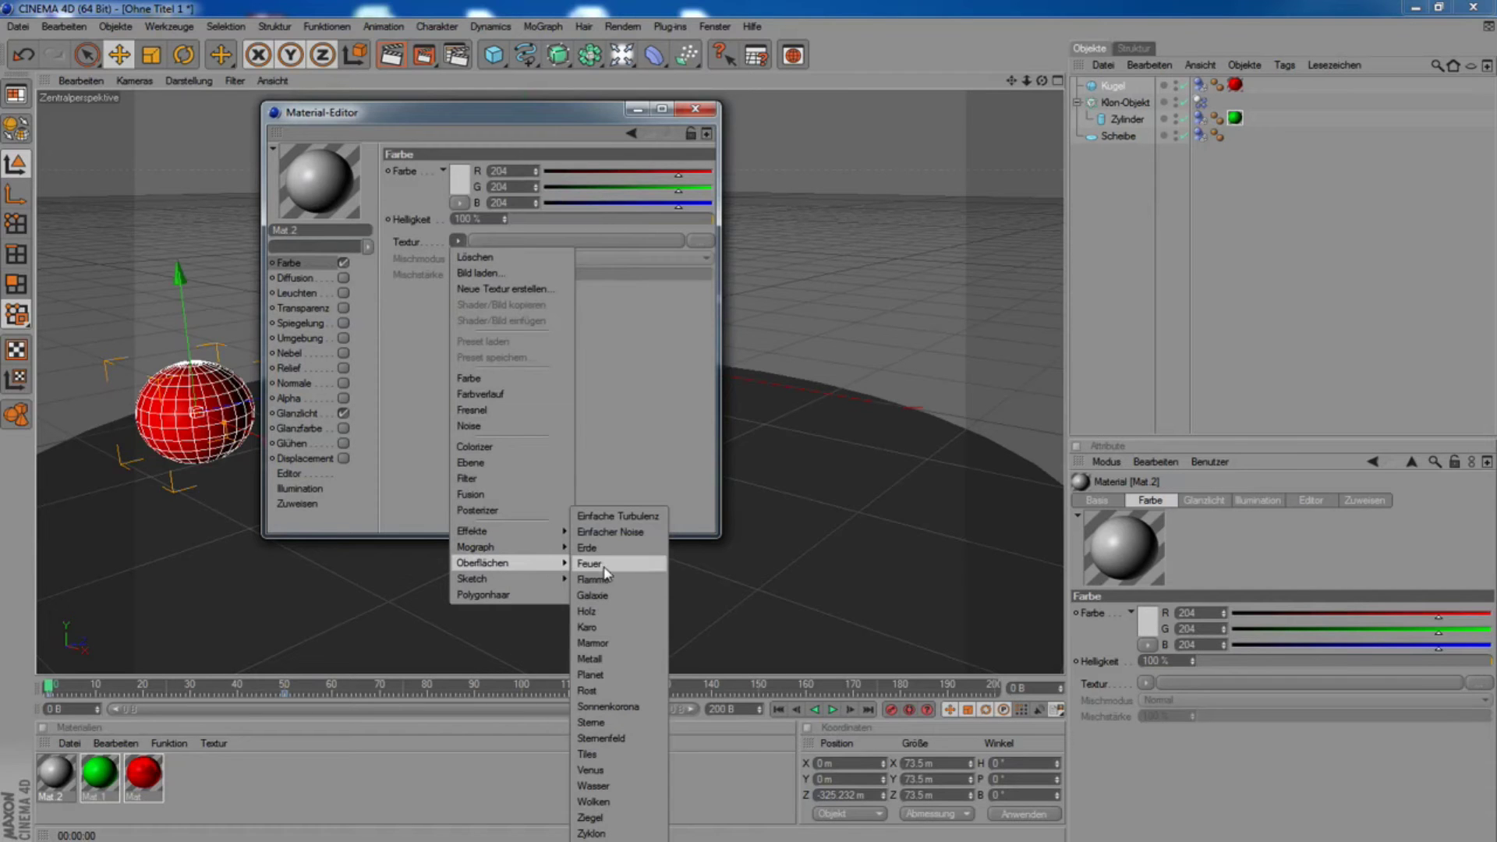
pyautogui.click(606, 613)
pyautogui.click(695, 109)
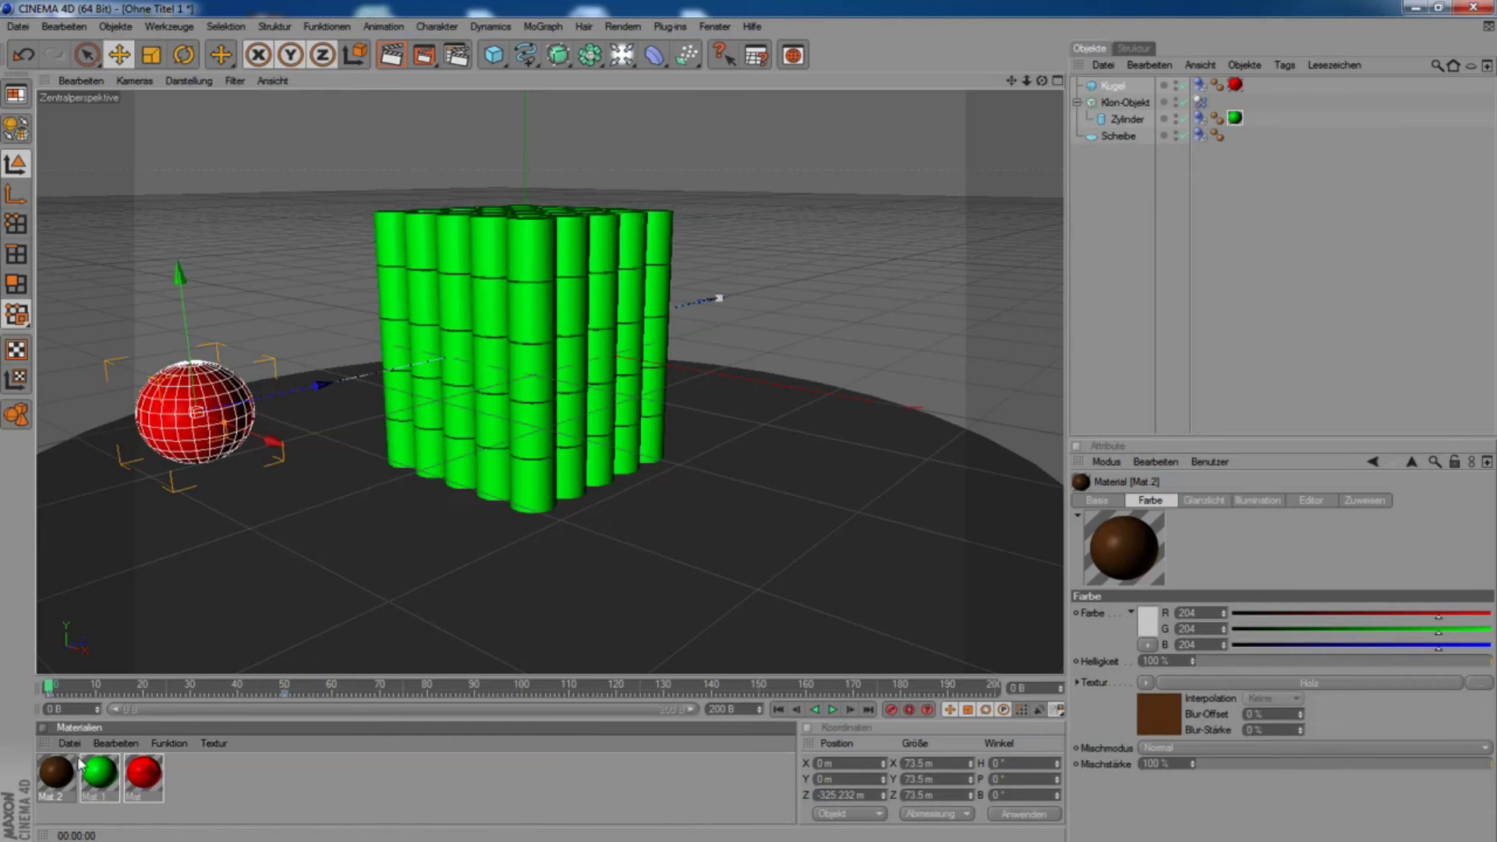
# Apply the wood material Mat 2 to the disc and check it in a render.
pyautogui.moveTo(457, 596); pyautogui.dragTo(468, 593)
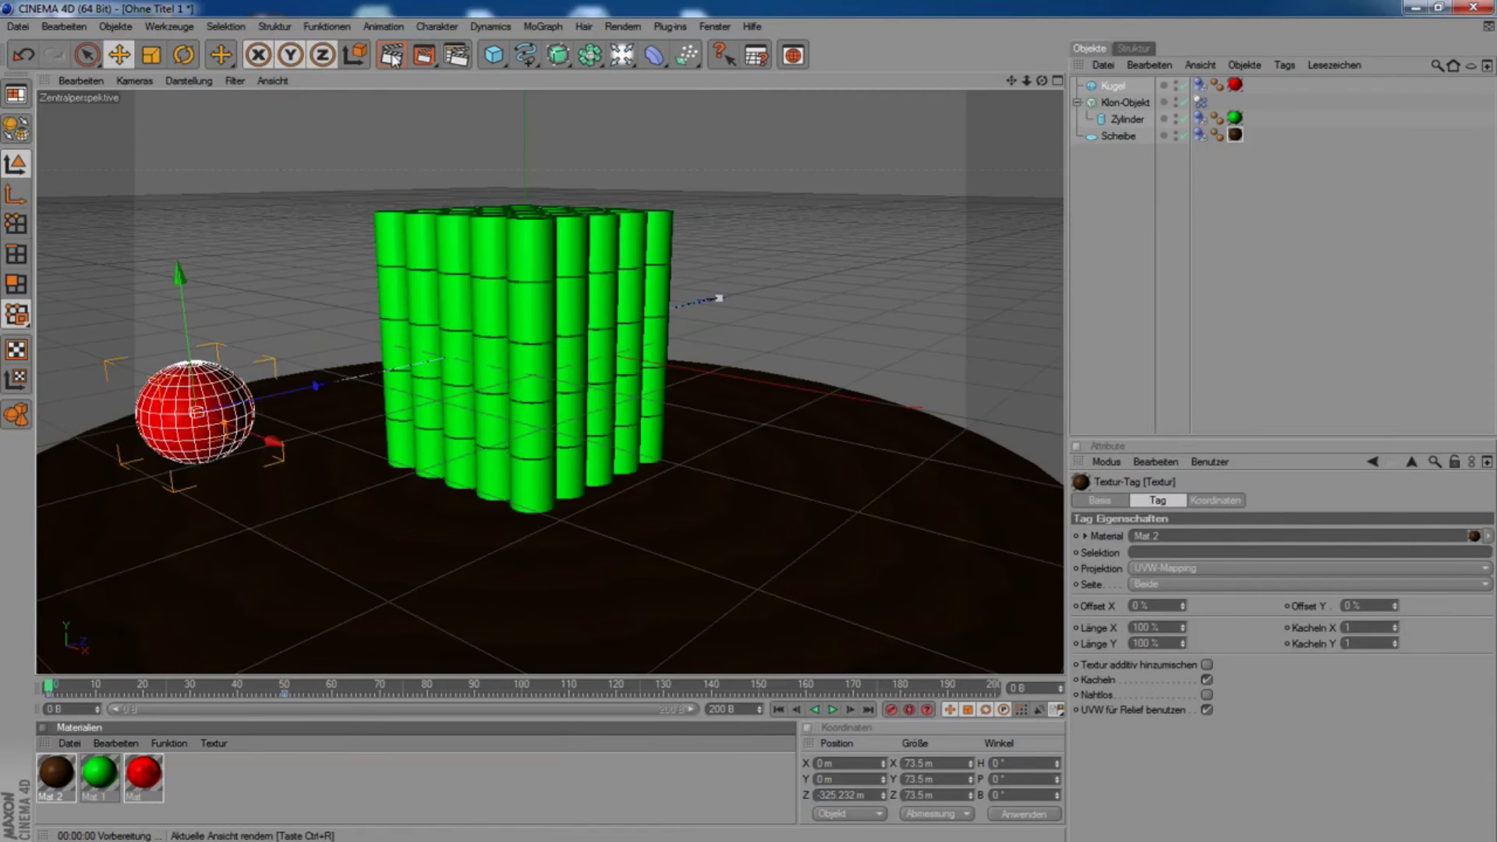
pyautogui.click(393, 56)
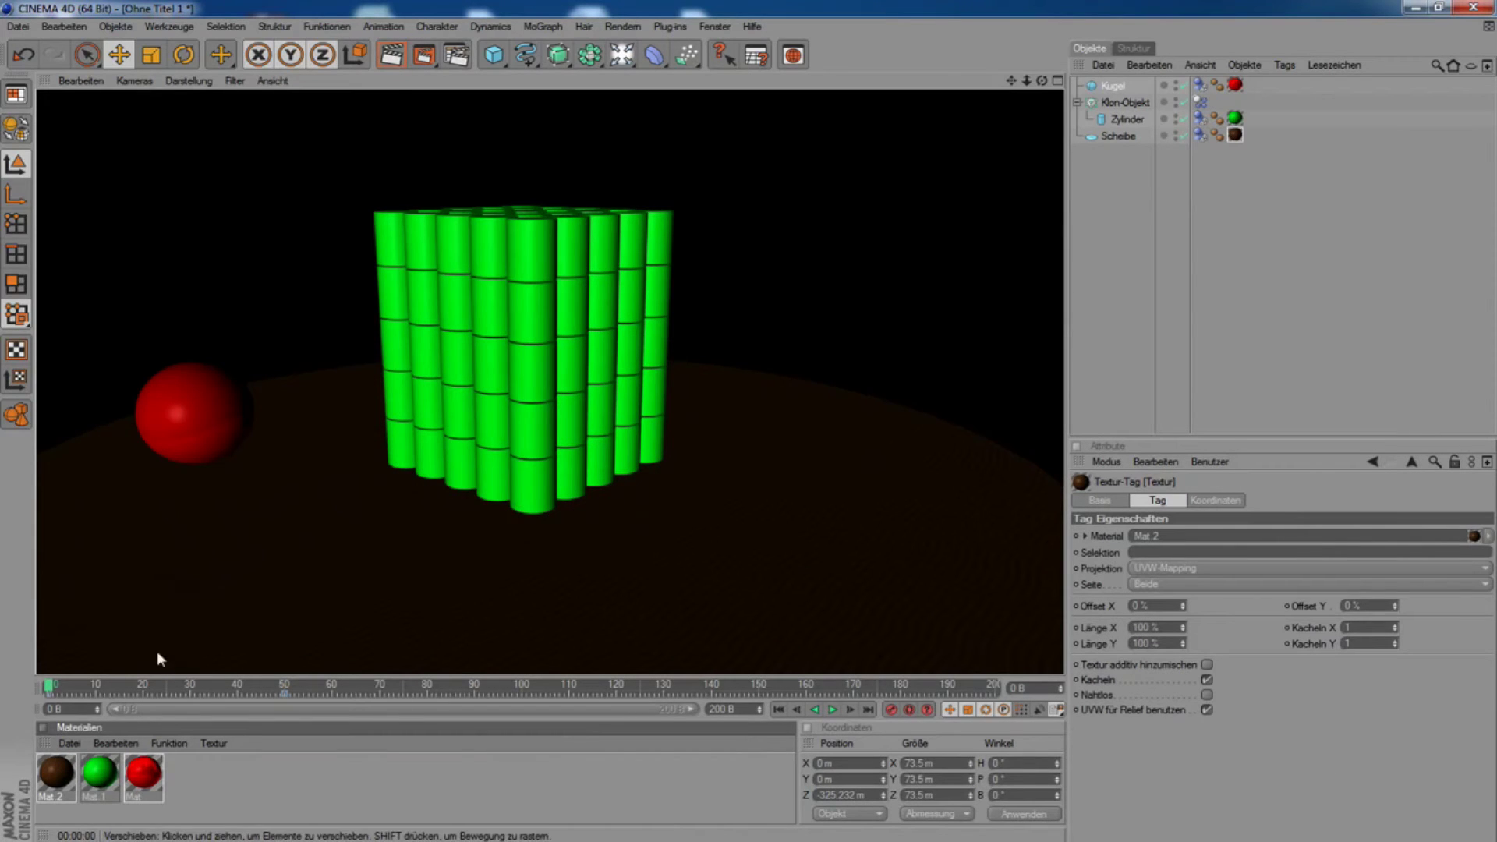
pyautogui.click(392, 209)
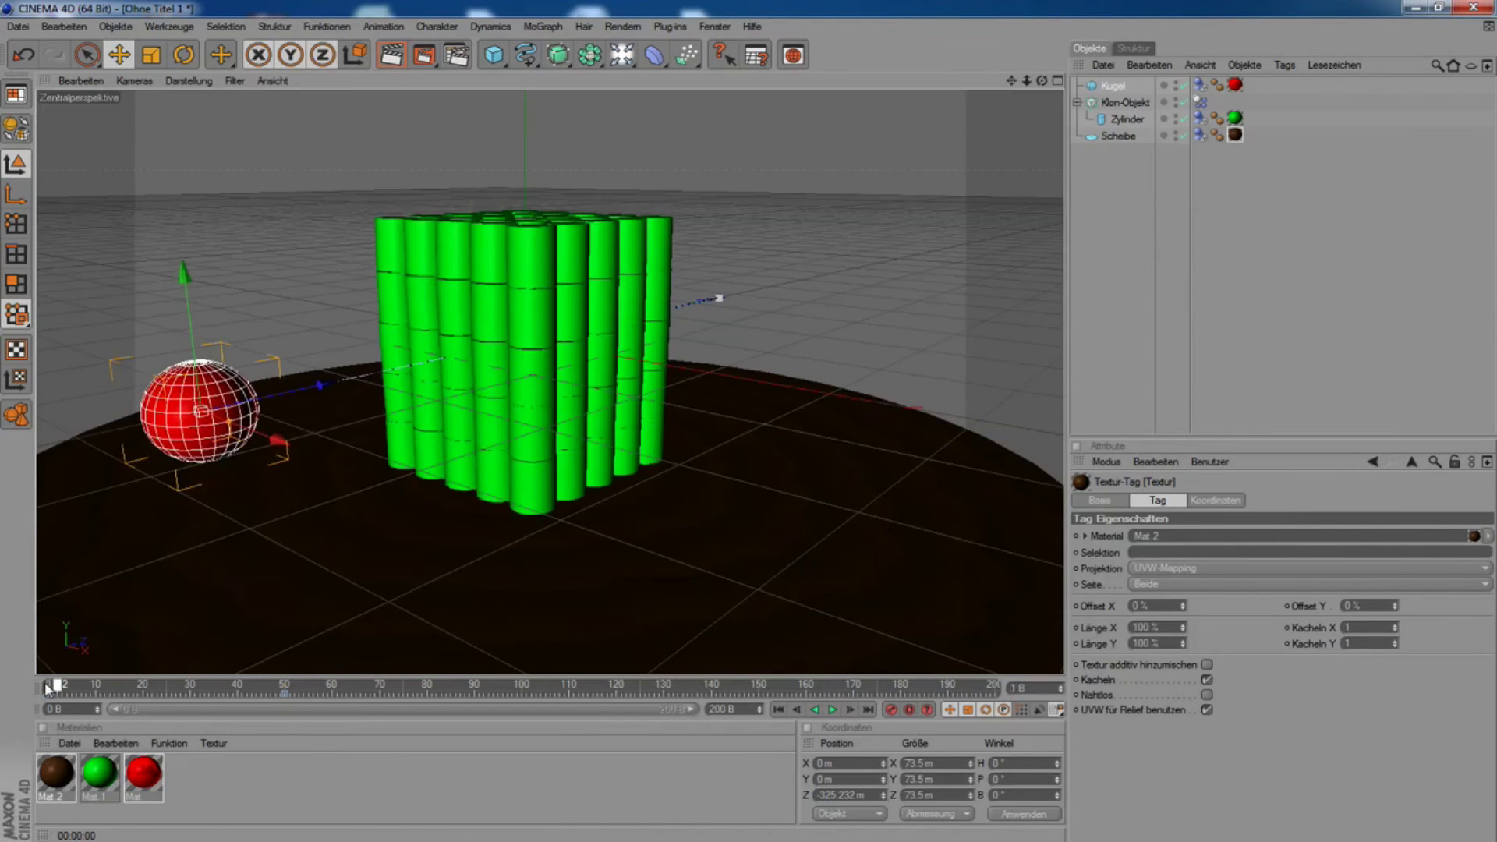
# Add sphere Kugel 1 and scale it to about 4310.698 m around the whole scene.
pyautogui.click(494, 54)
pyautogui.click(655, 67)
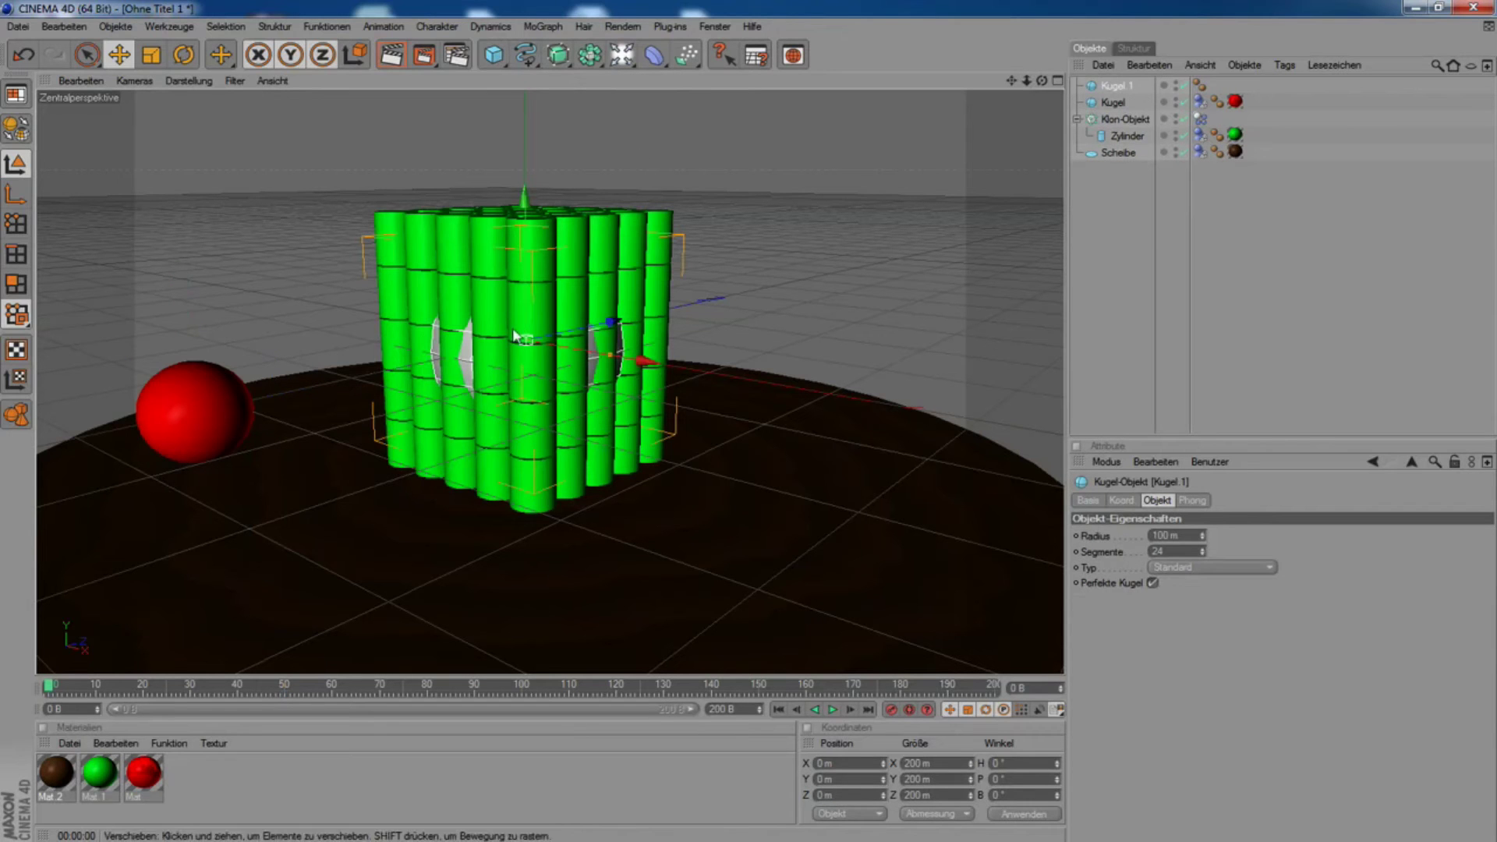
pyautogui.press('t')
pyautogui.moveTo(508, 346); pyautogui.dragTo(1107, 352)
pyautogui.moveTo(1046, 87); pyautogui.dragTo(1046, 87)
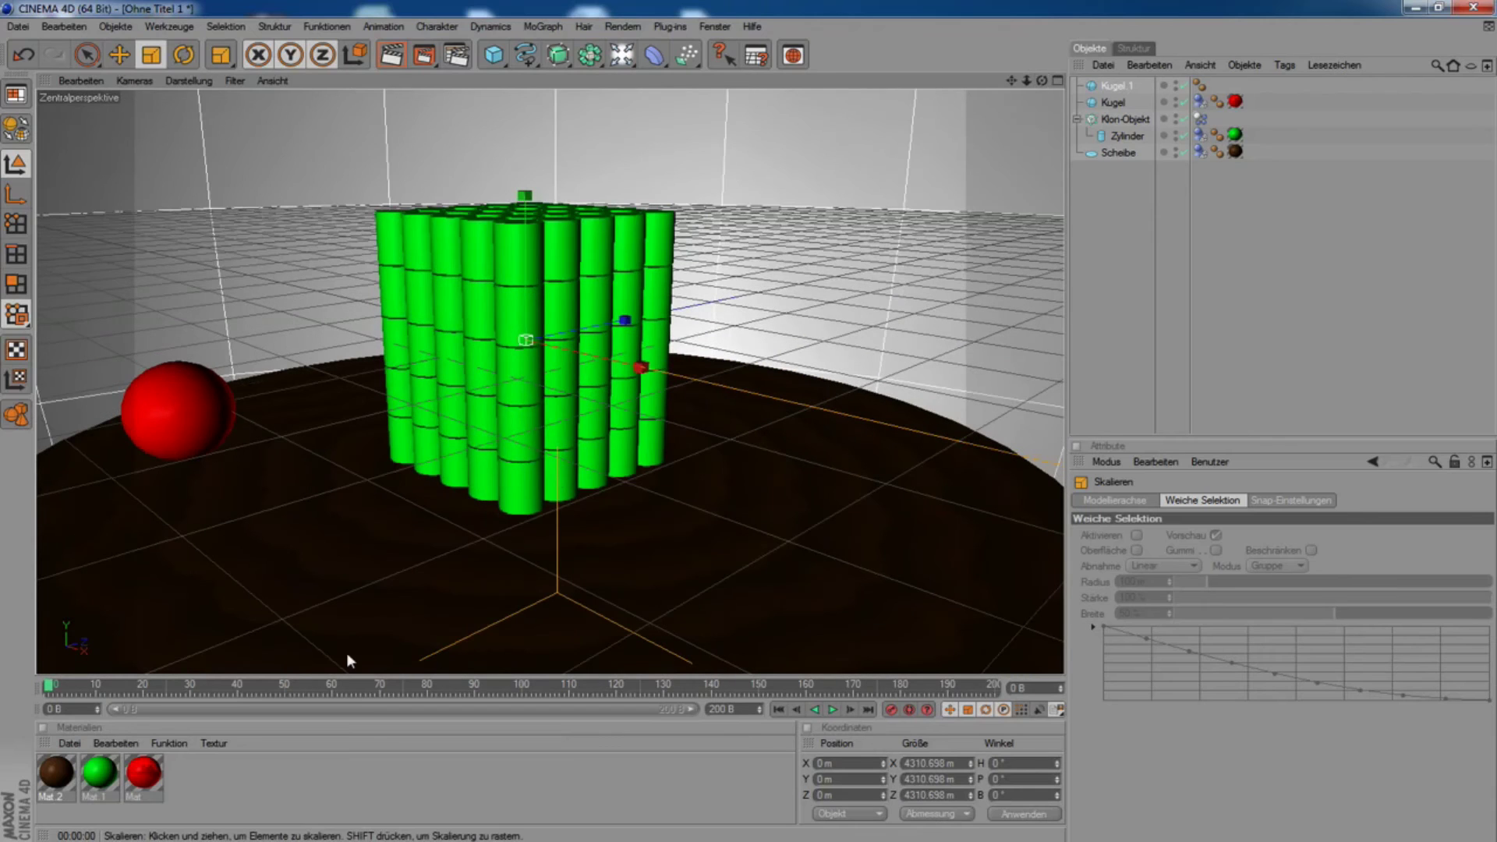
# Create material Mat 3 with a Farbverlauf gradient texture as its colour.
pyautogui.doubleClick(220, 775)
pyautogui.doubleClick(76, 780)
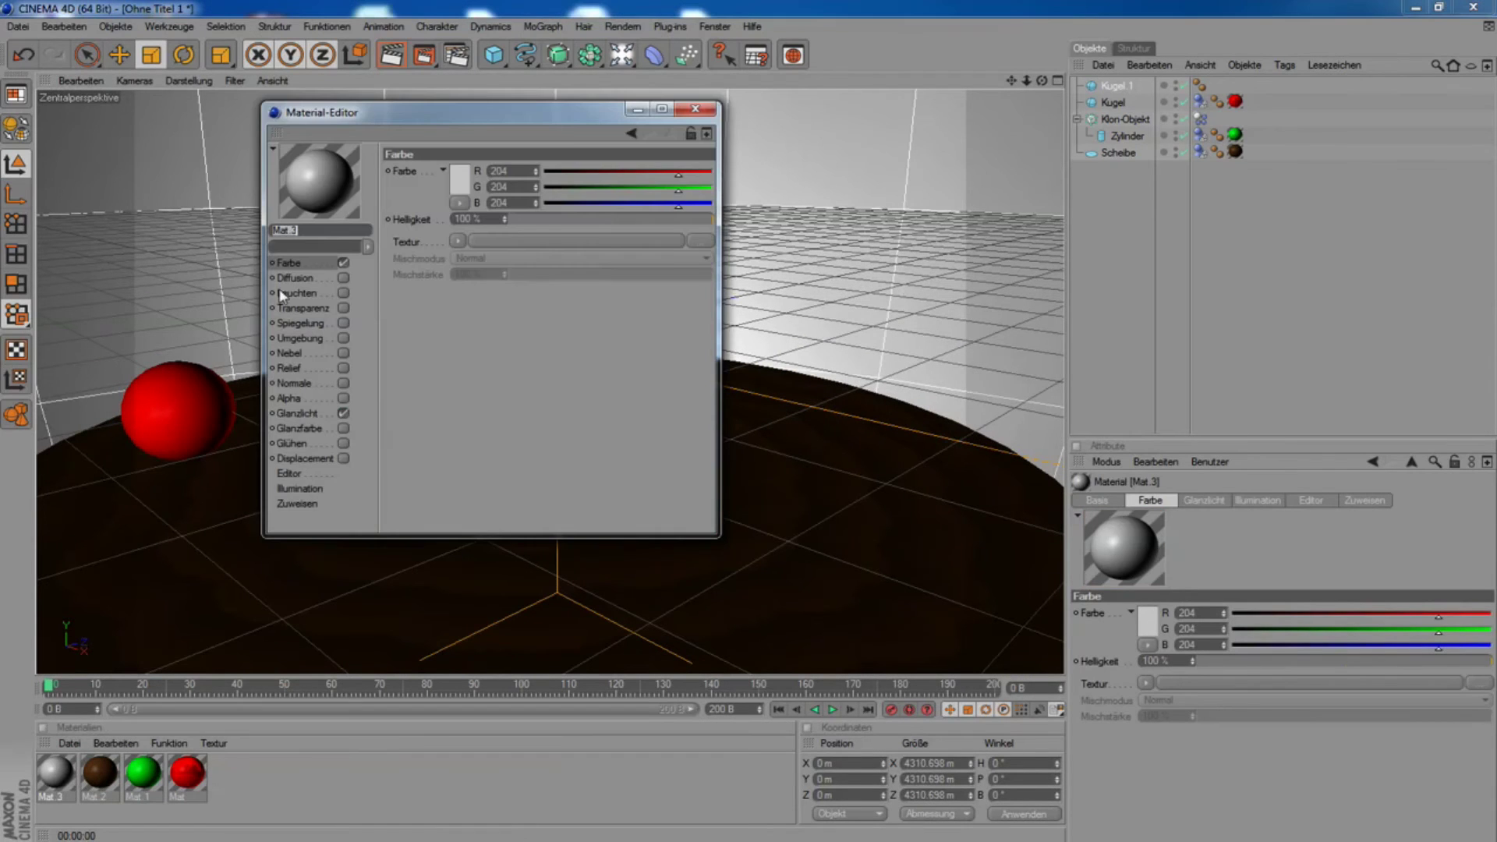
pyautogui.click(461, 179)
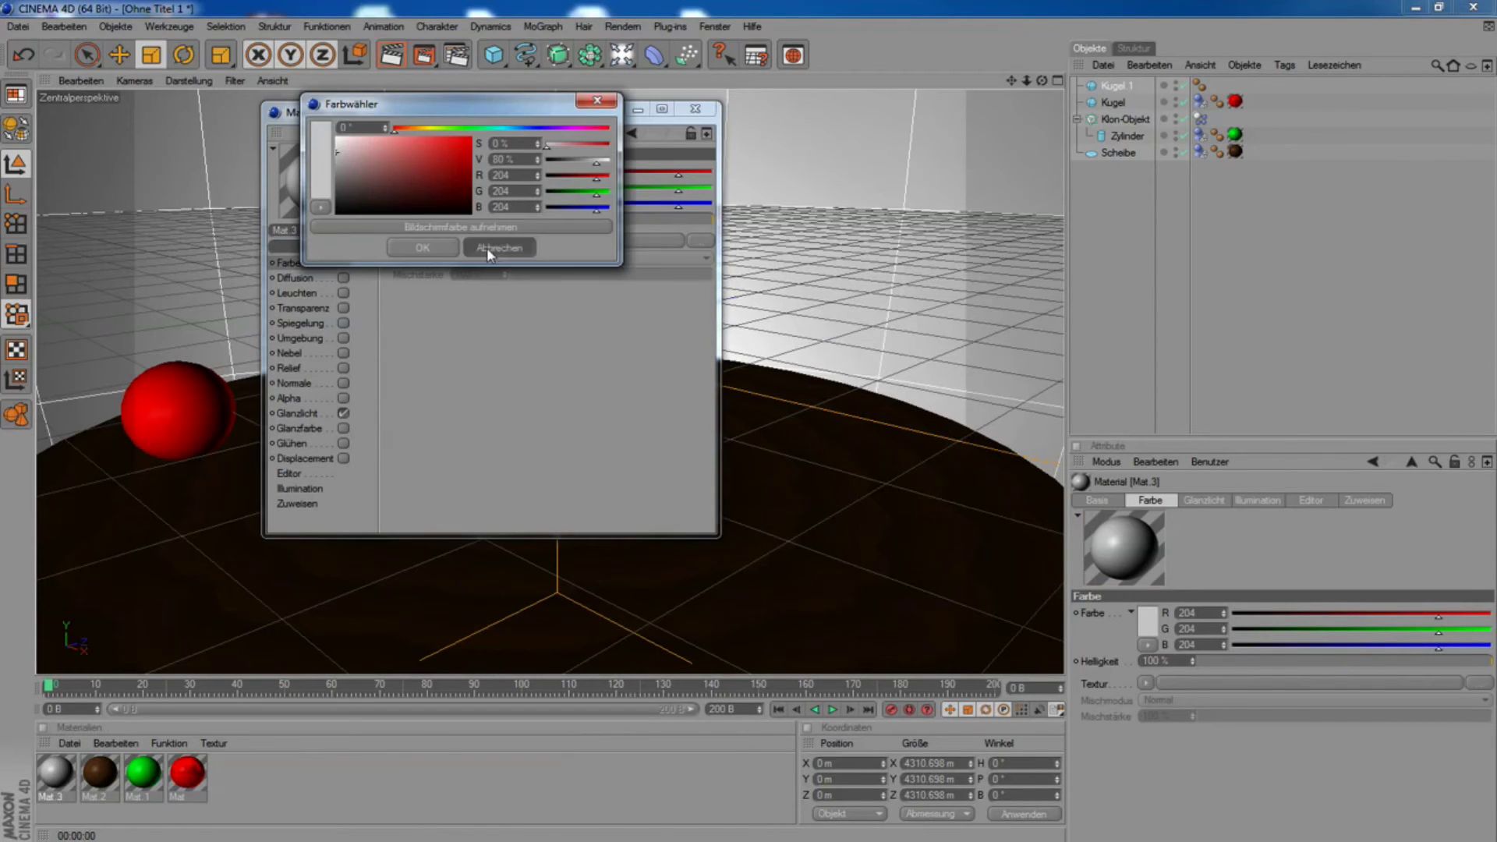
pyautogui.click(489, 249)
pyautogui.click(459, 188)
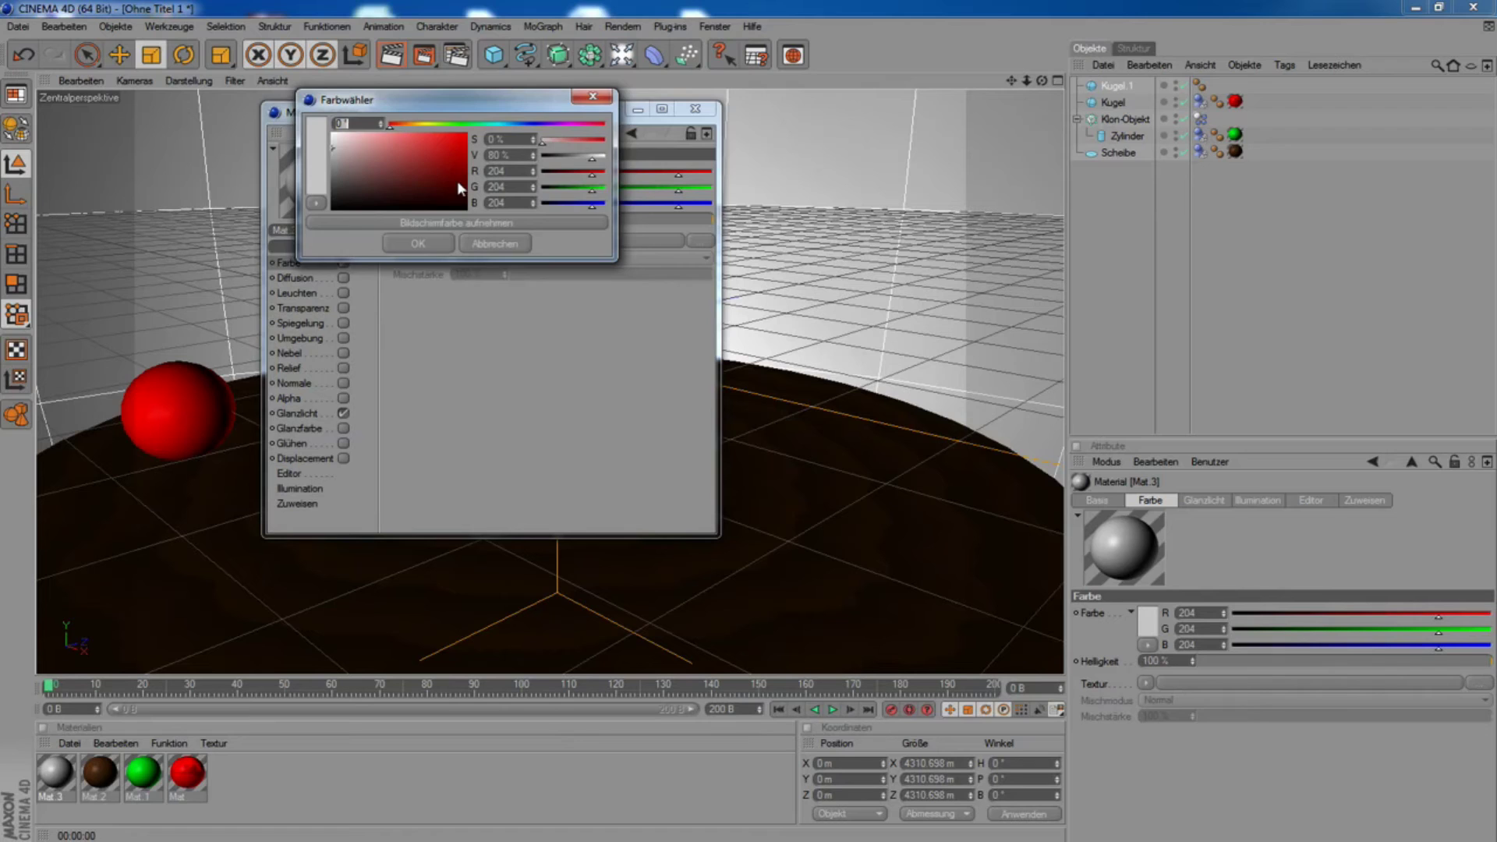
pyautogui.click(488, 243)
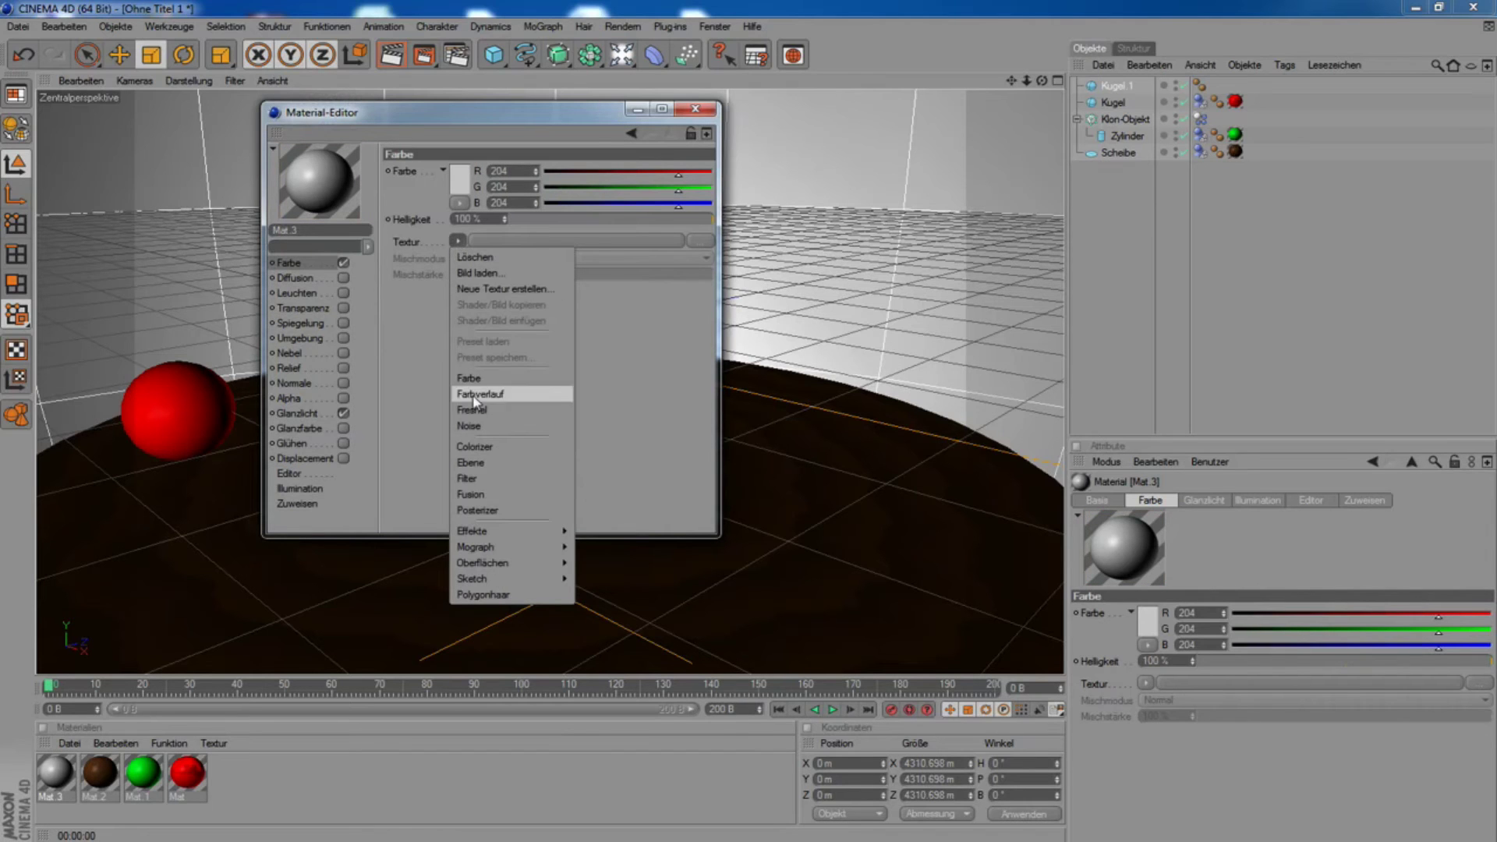
pyautogui.click(474, 397)
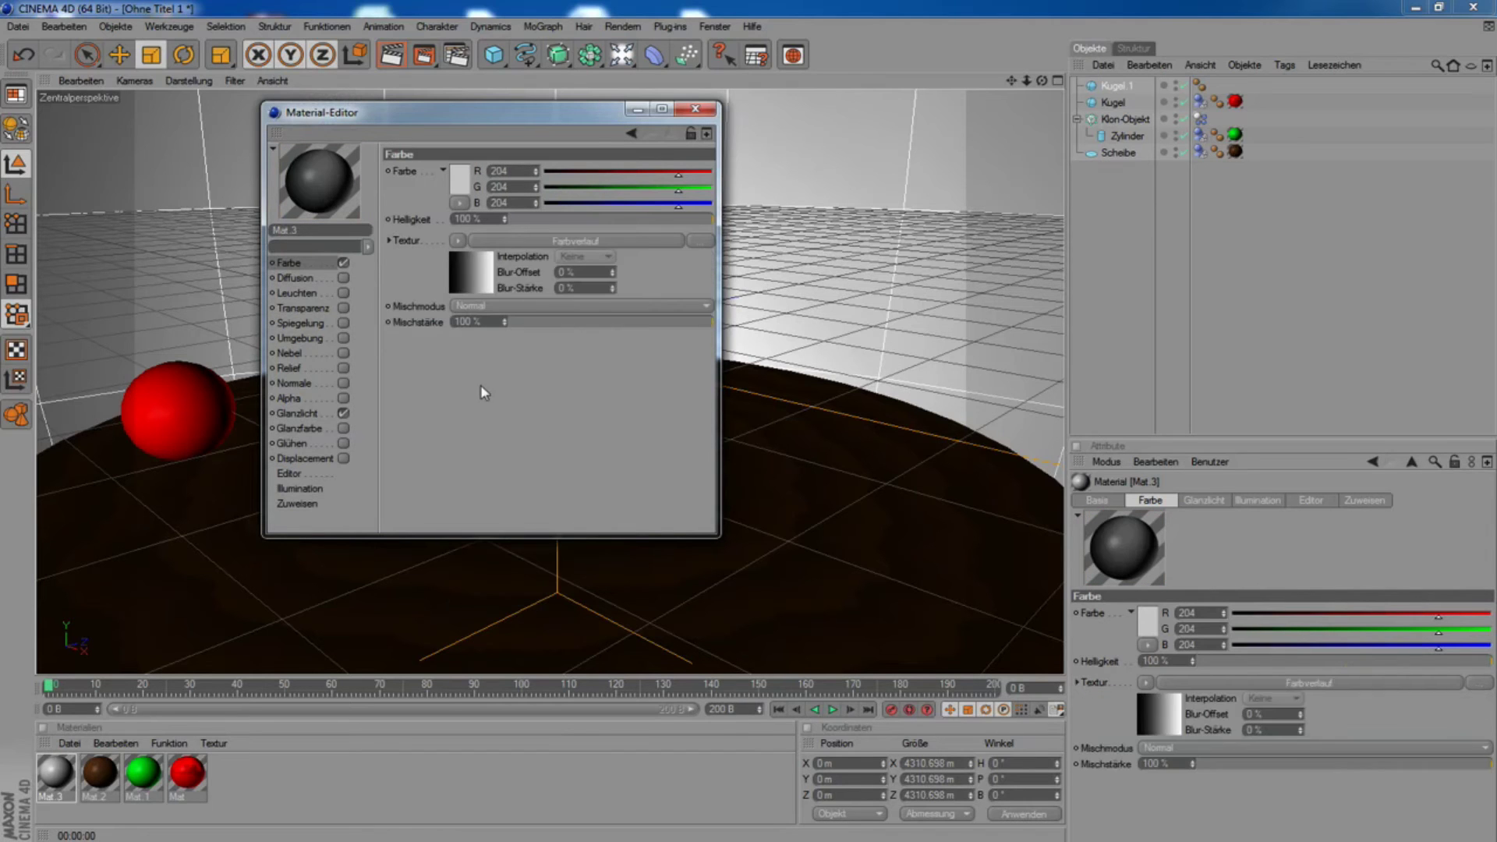
pyautogui.click(473, 277)
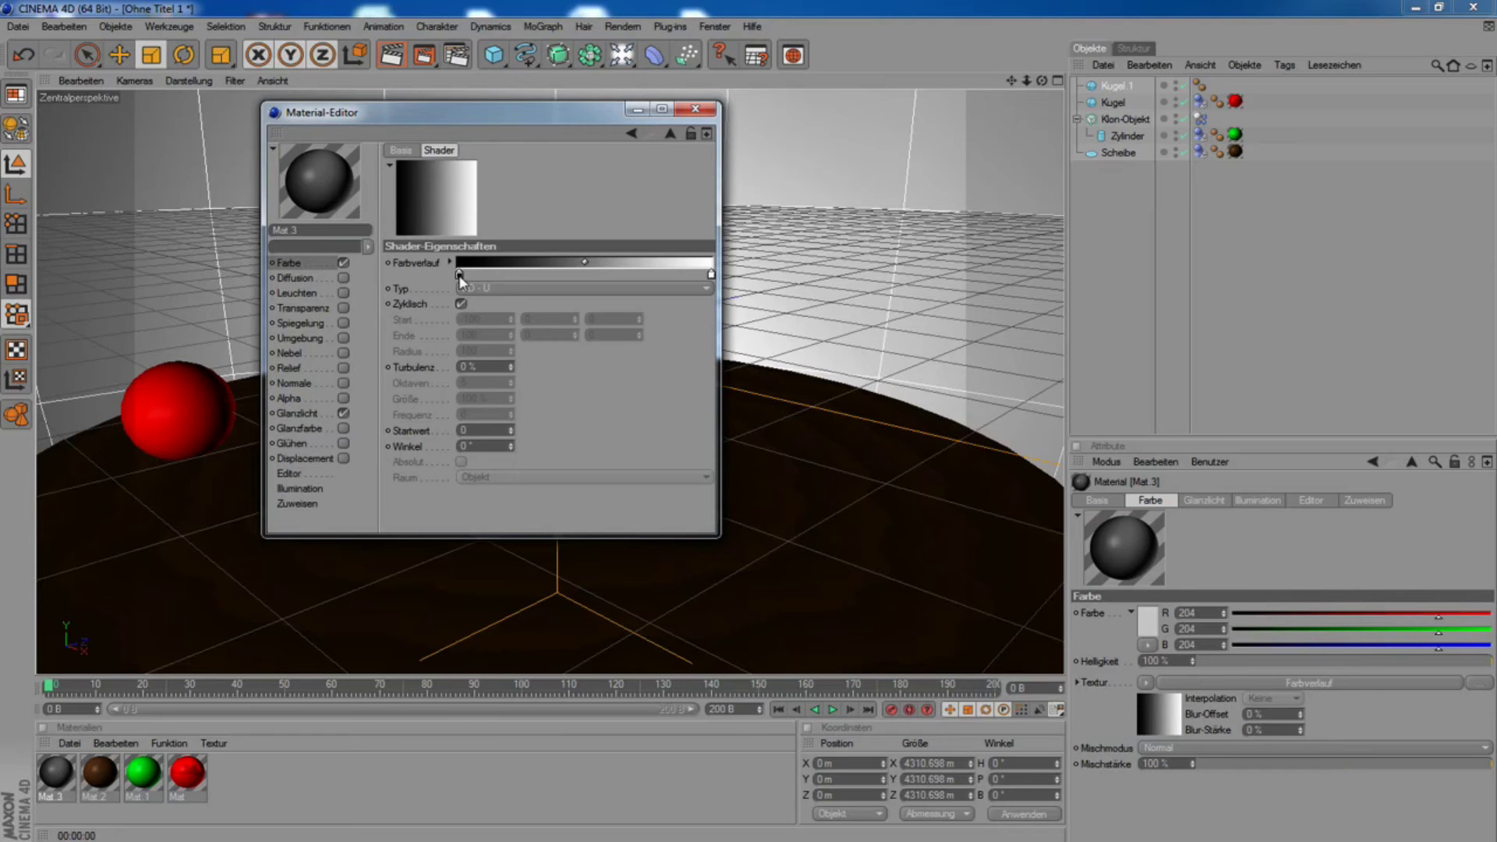
# Set the gradient's left end to cyan and its right end to a deeper sky blue.
pyautogui.doubleClick(458, 274)
pyautogui.click(439, 250)
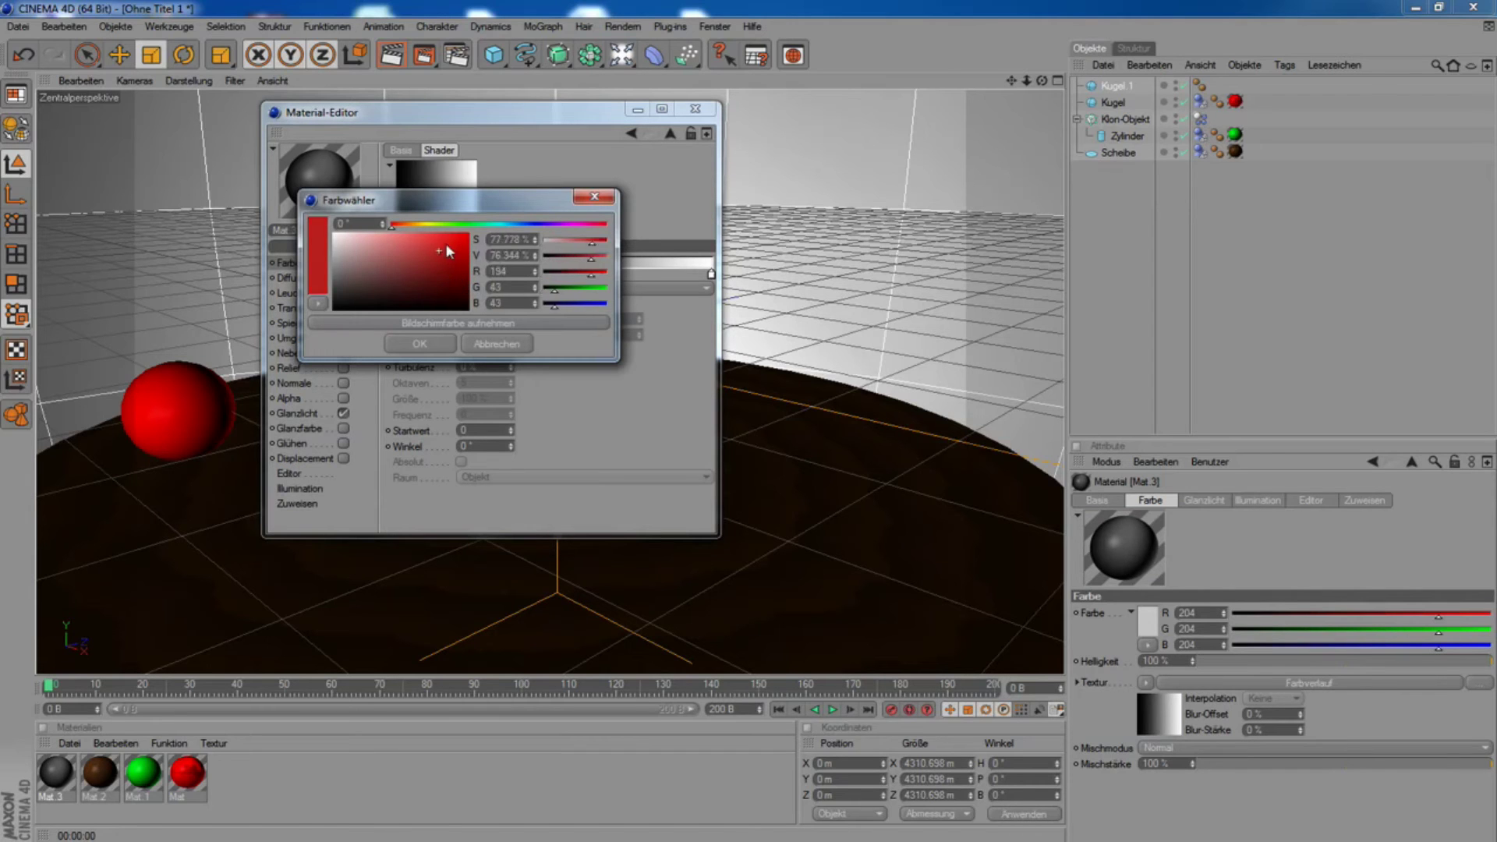
pyautogui.moveTo(470, 222); pyautogui.dragTo(490, 228)
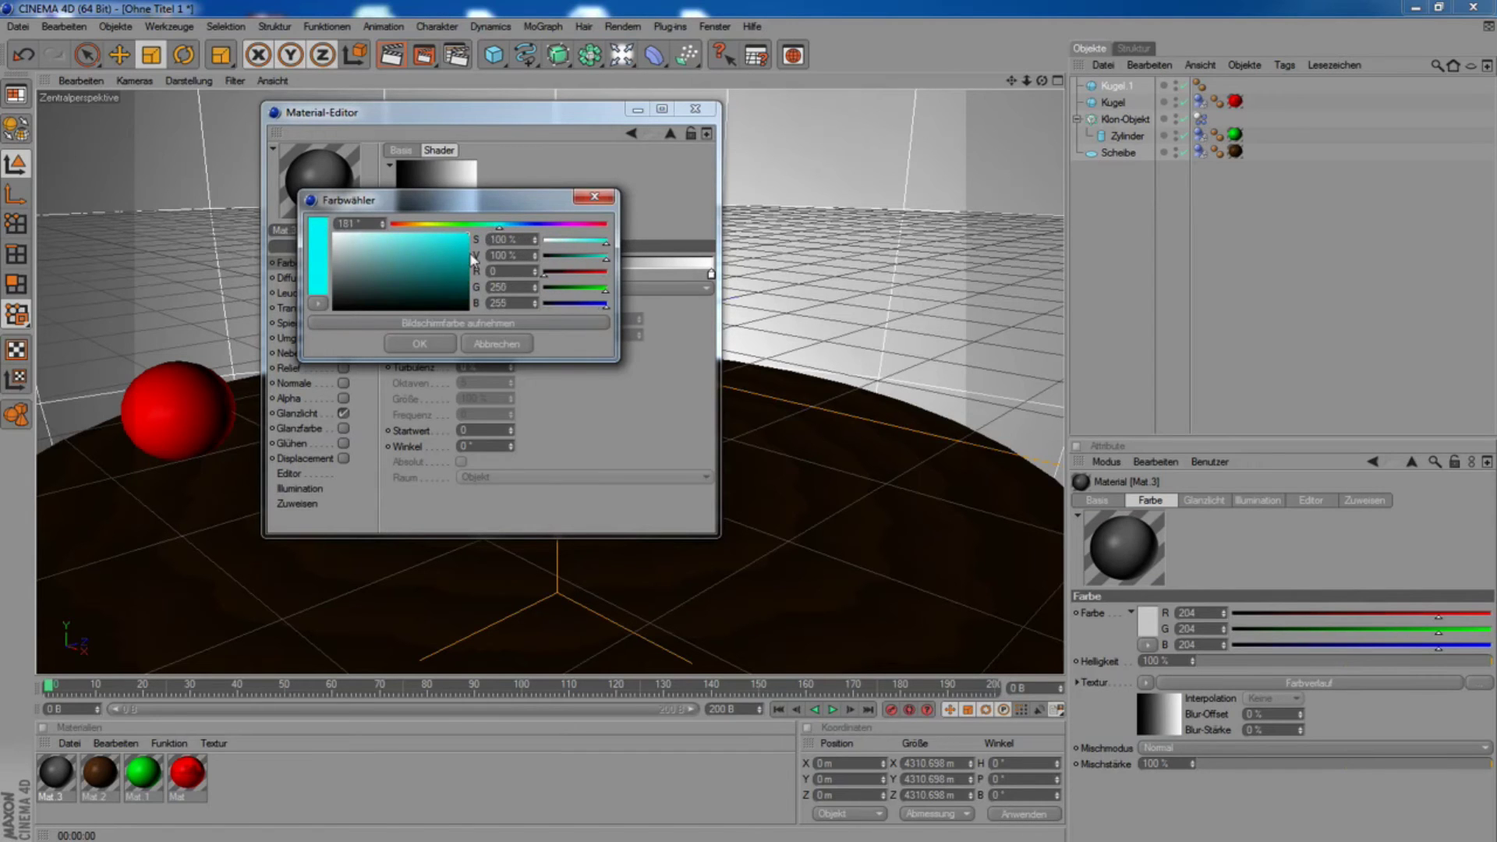
pyautogui.click(421, 344)
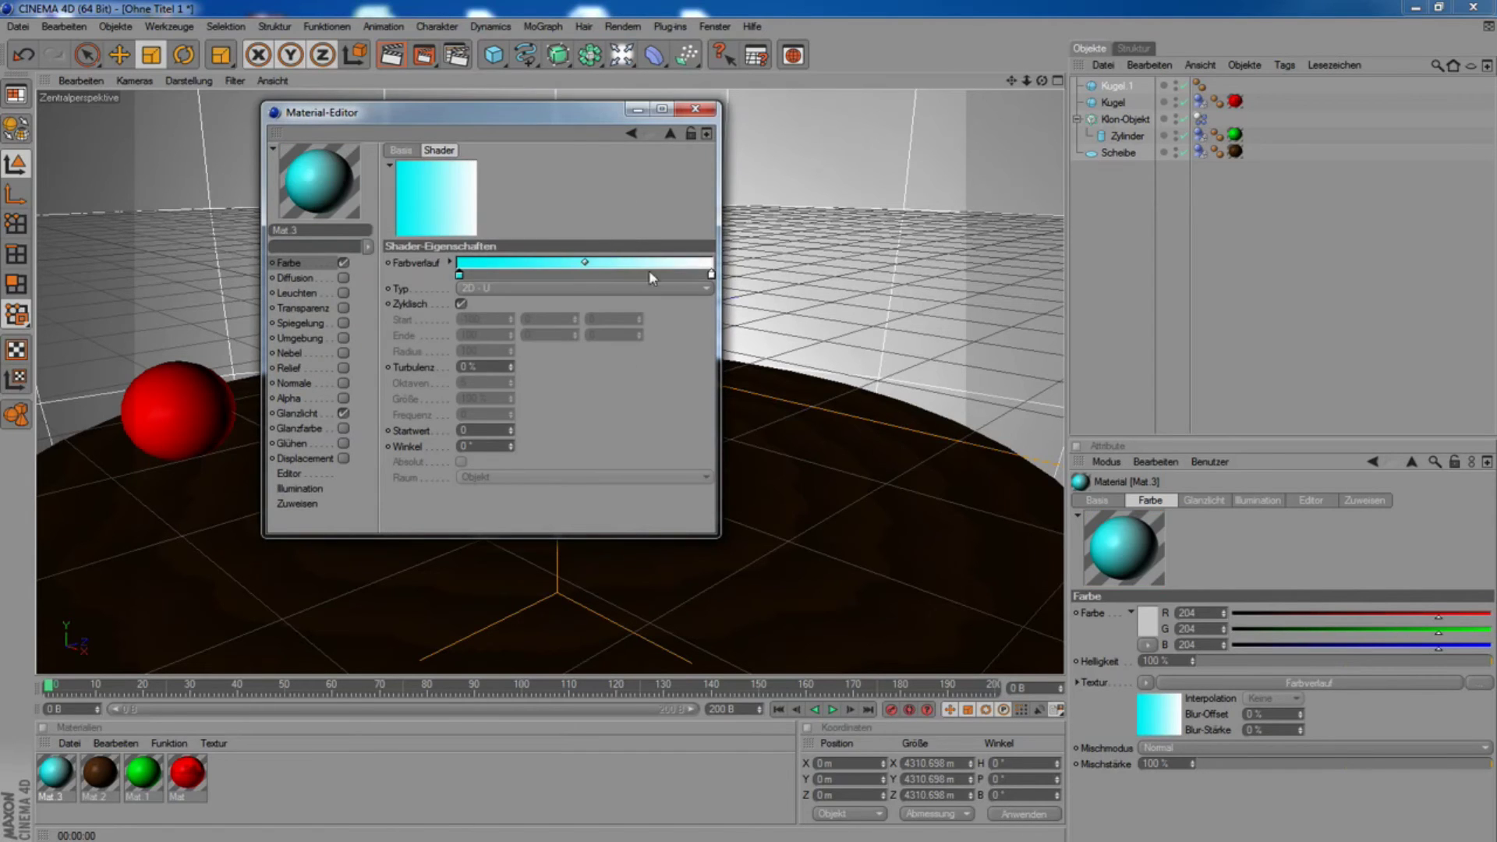
pyautogui.doubleClick(711, 275)
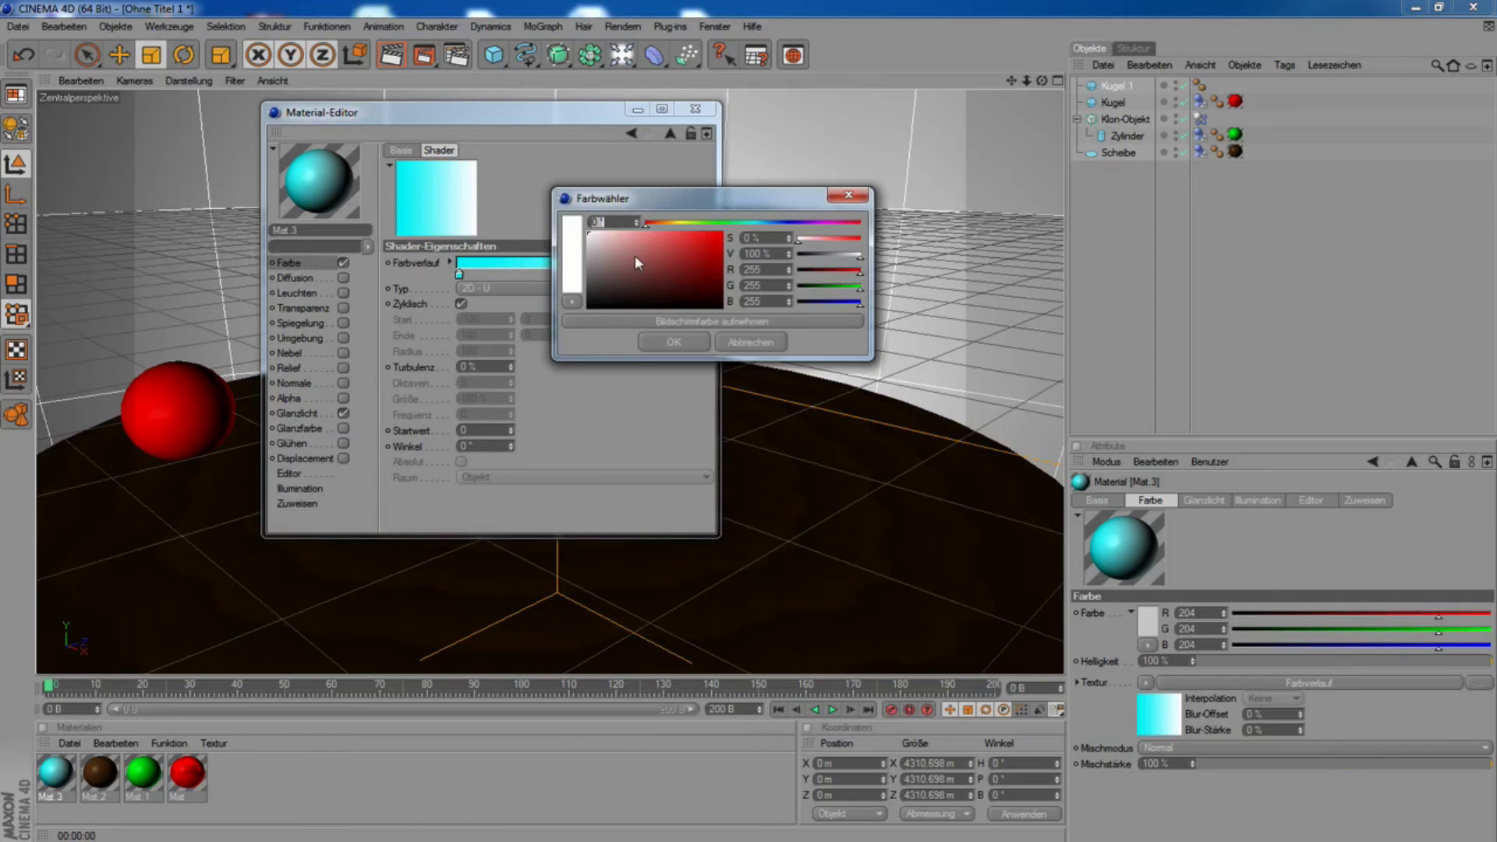
pyautogui.moveTo(724, 225); pyautogui.dragTo(761, 223)
pyautogui.click(722, 233)
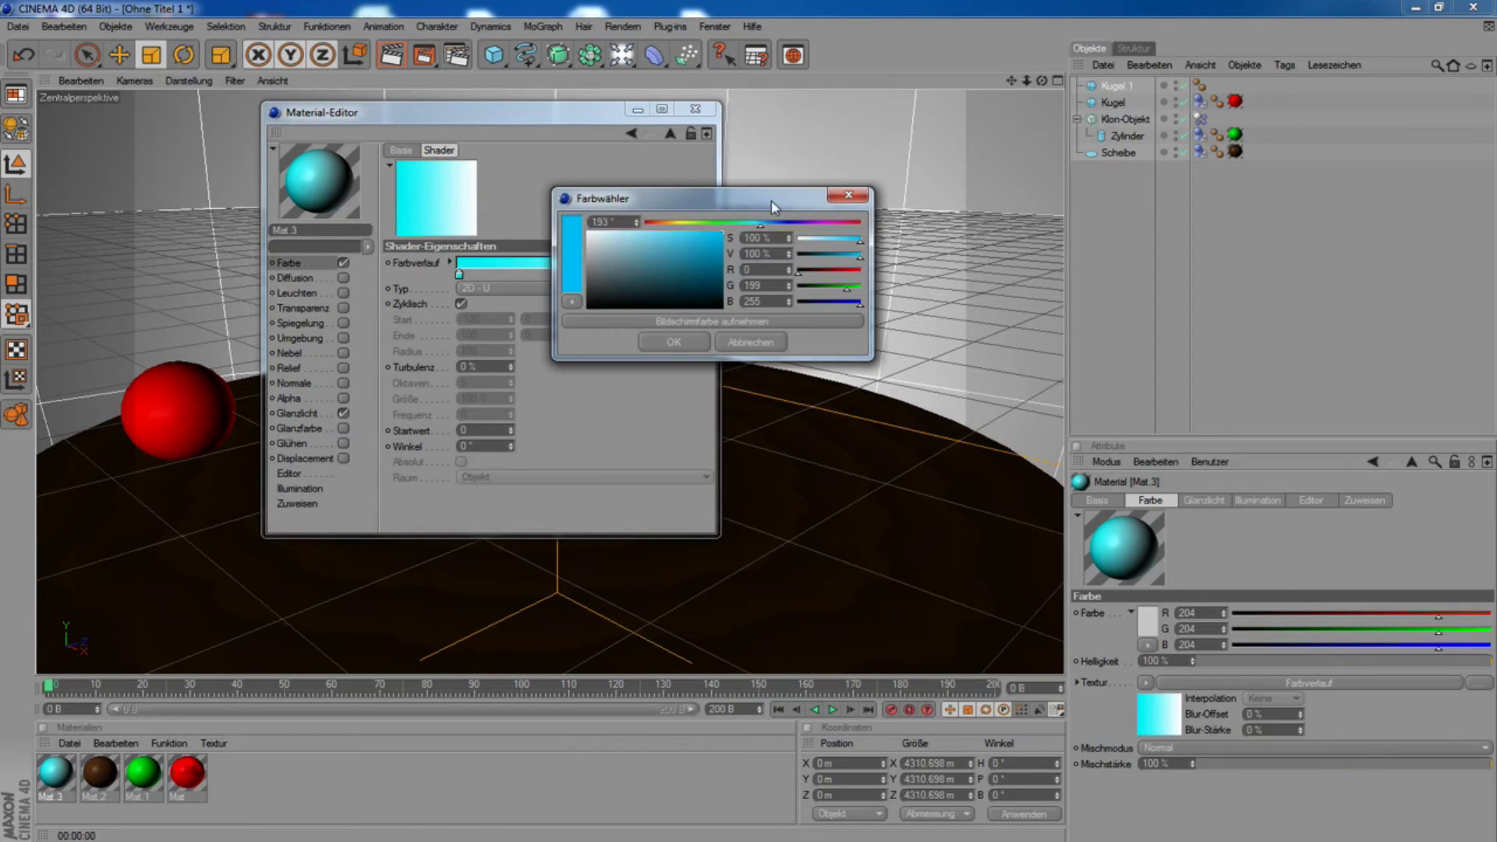
pyautogui.click(671, 343)
pyautogui.click(696, 109)
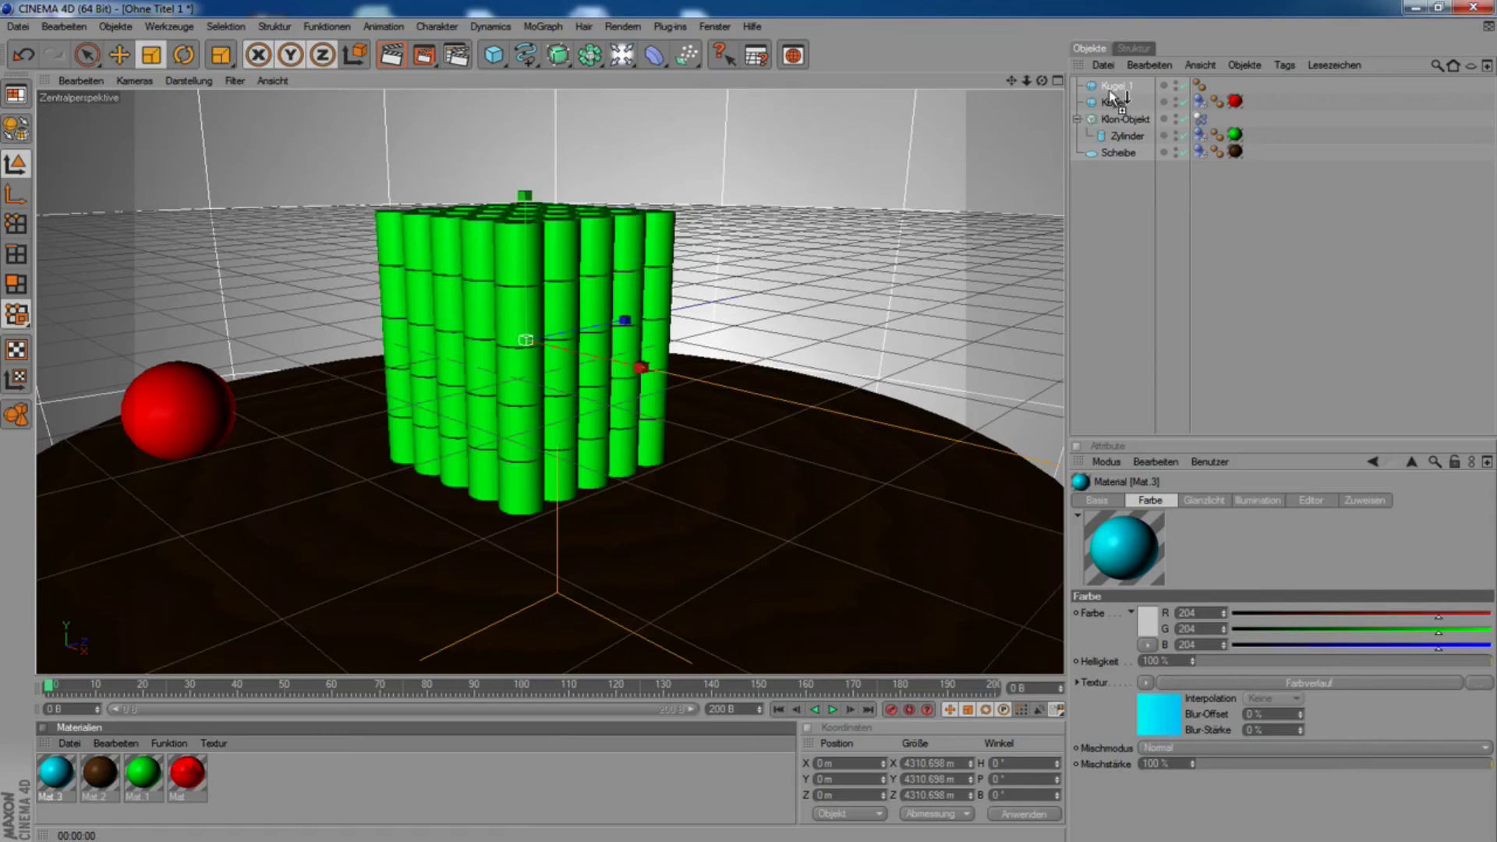
# Apply the cyan gradient Mat 3 to the large enclosing sky sphere.
pyautogui.moveTo(1114, 97); pyautogui.dragTo(1114, 87)
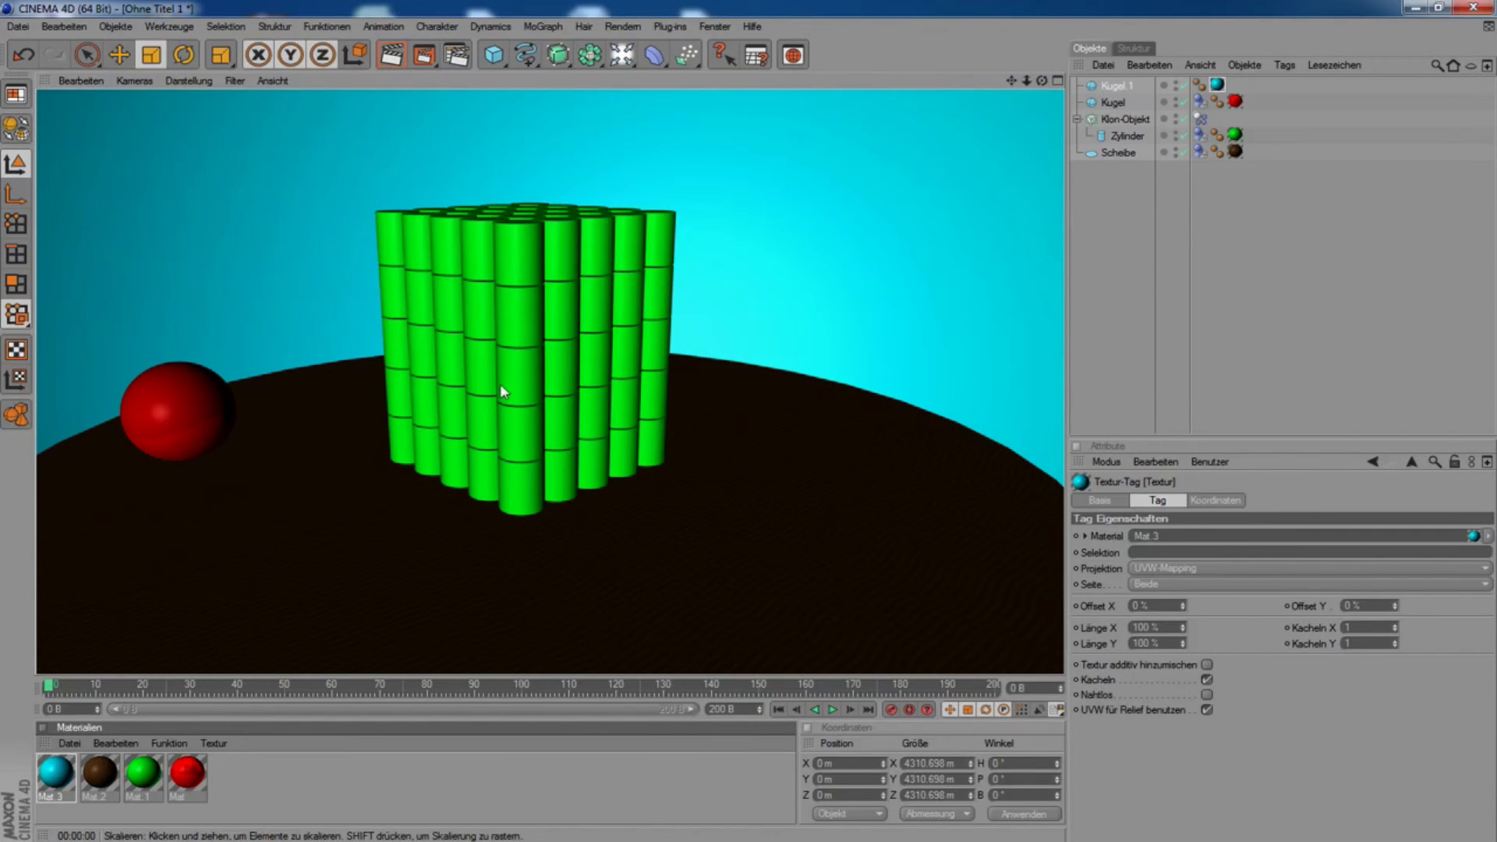
pyautogui.click(93, 647)
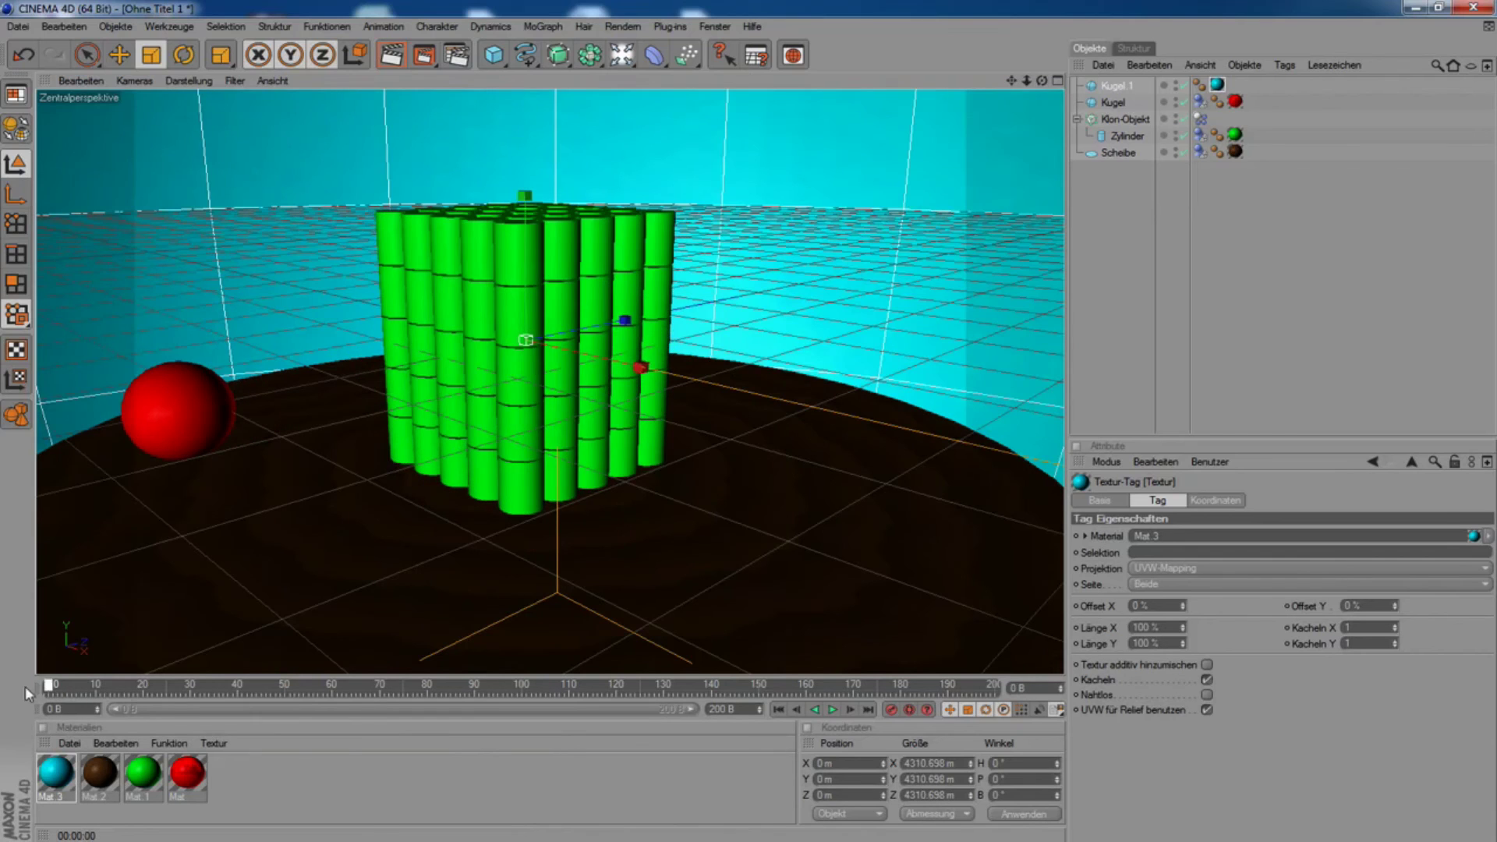
pyautogui.moveTo(1025, 82); pyautogui.dragTo(967, 88)
# Add a Kamera, view the scene through it, and open the Rendervoreinstellungen.
pyautogui.click(632, 54)
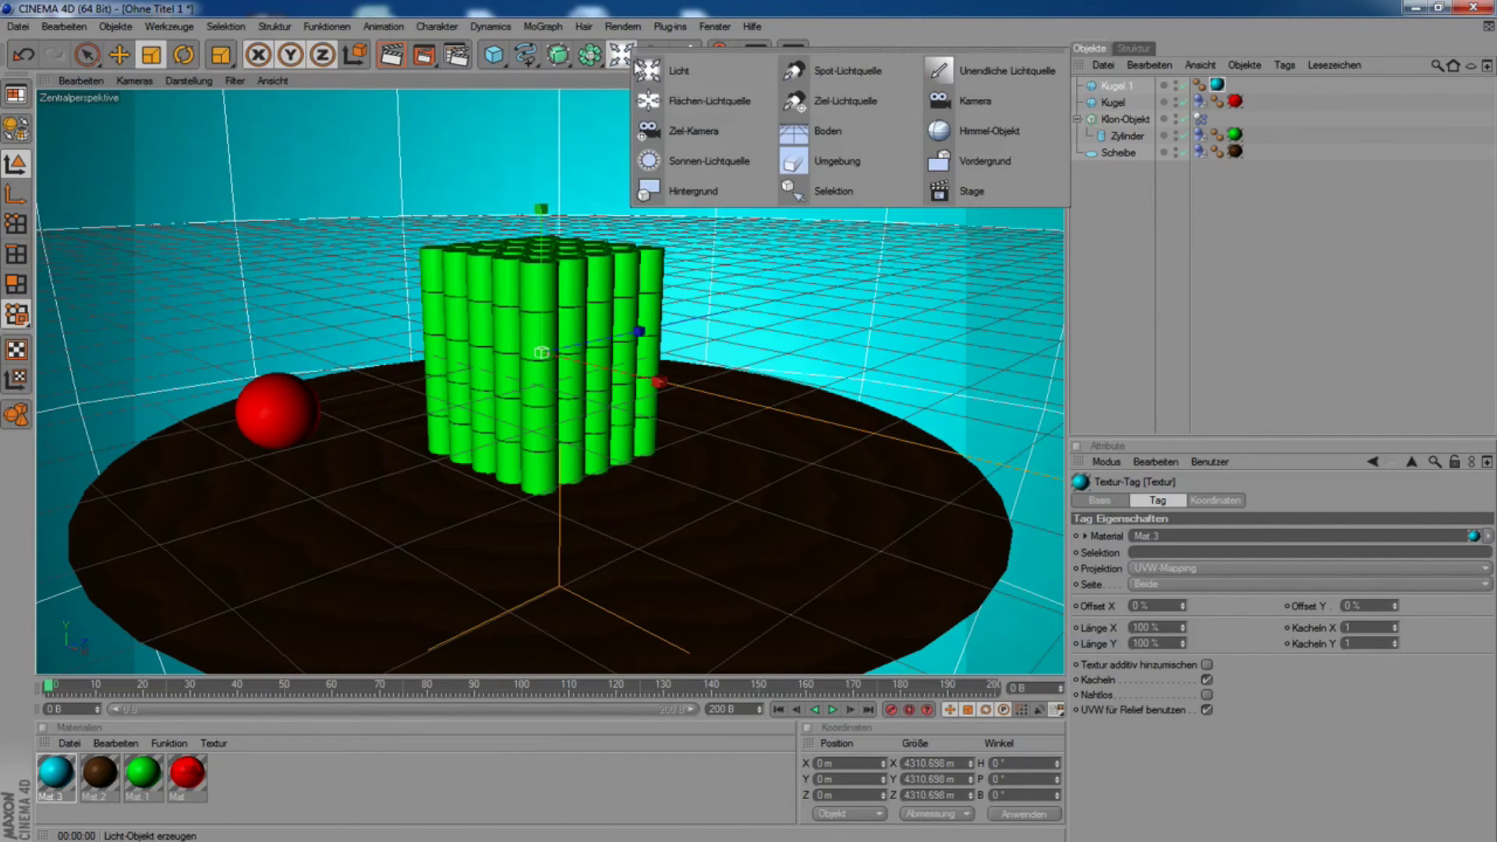
pyautogui.click(969, 115)
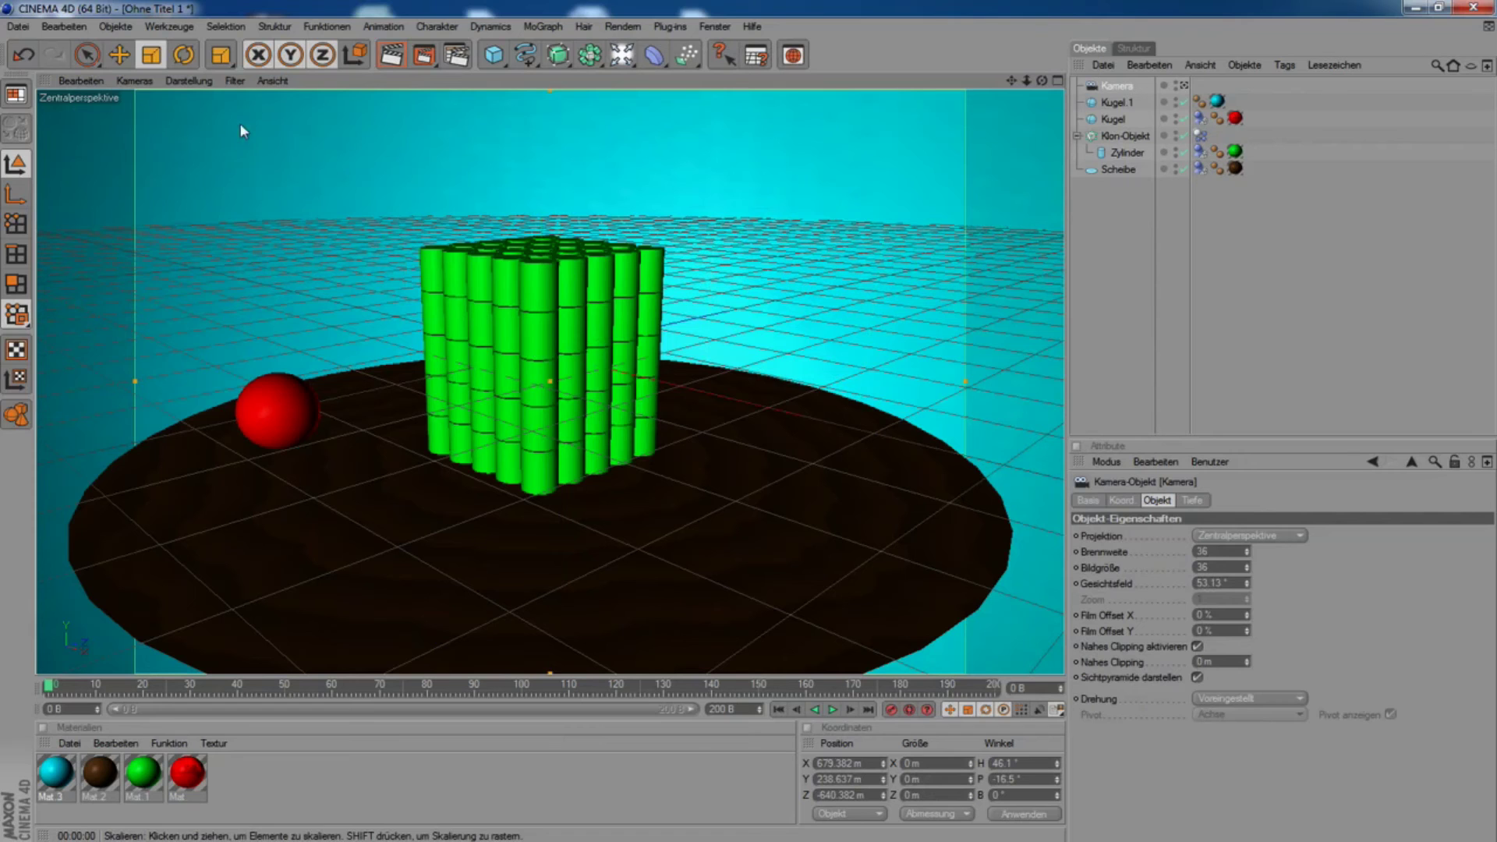
pyautogui.click(134, 81)
pyautogui.click(296, 101)
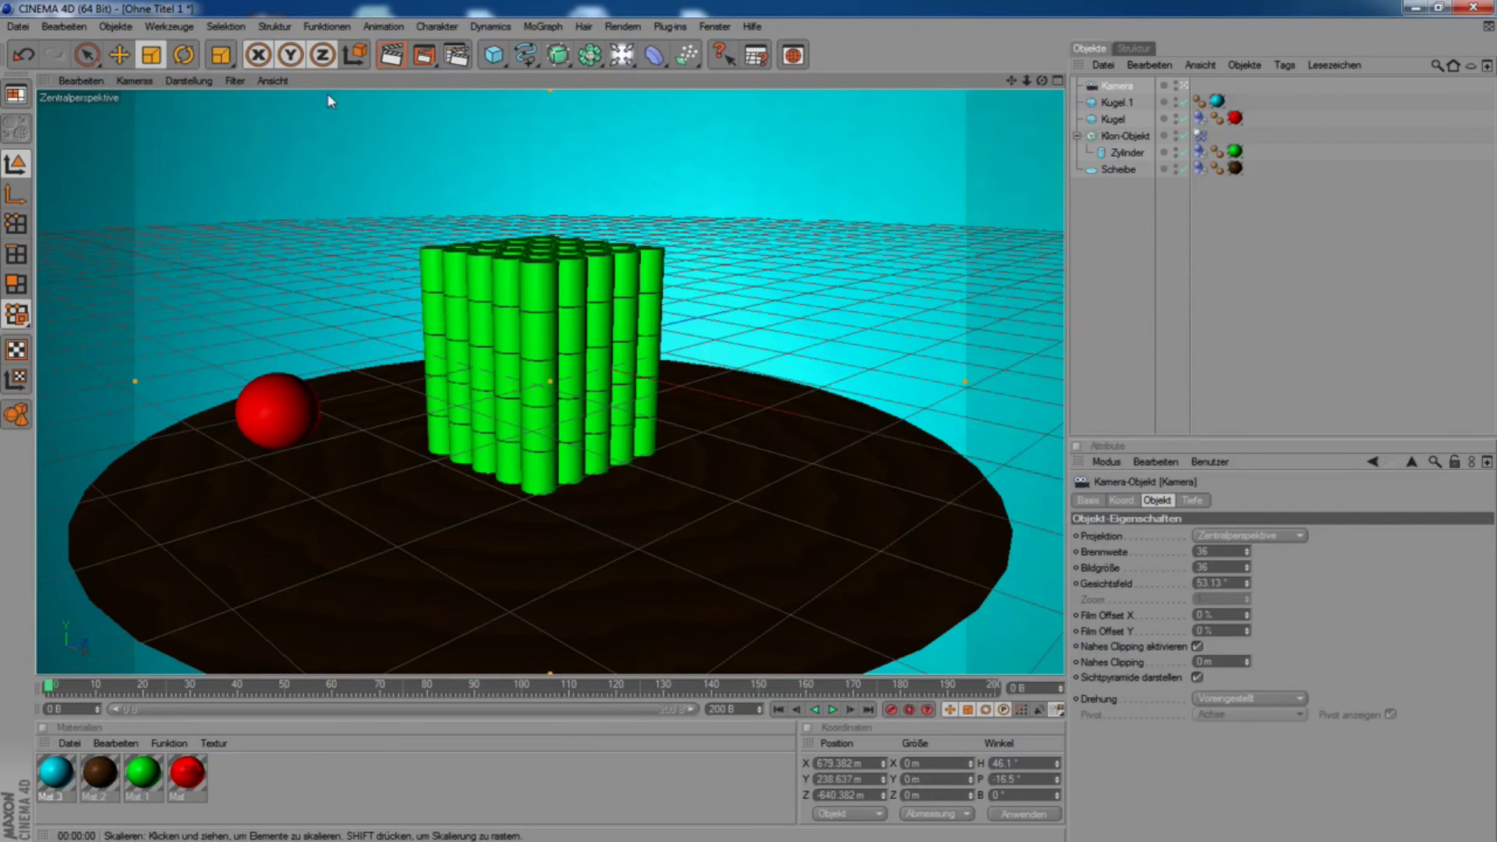
pyautogui.click(456, 55)
# Set the render output to the HDV/HDTV 720 25 preset (1280x720, 25 fps).
pyautogui.click(172, 65)
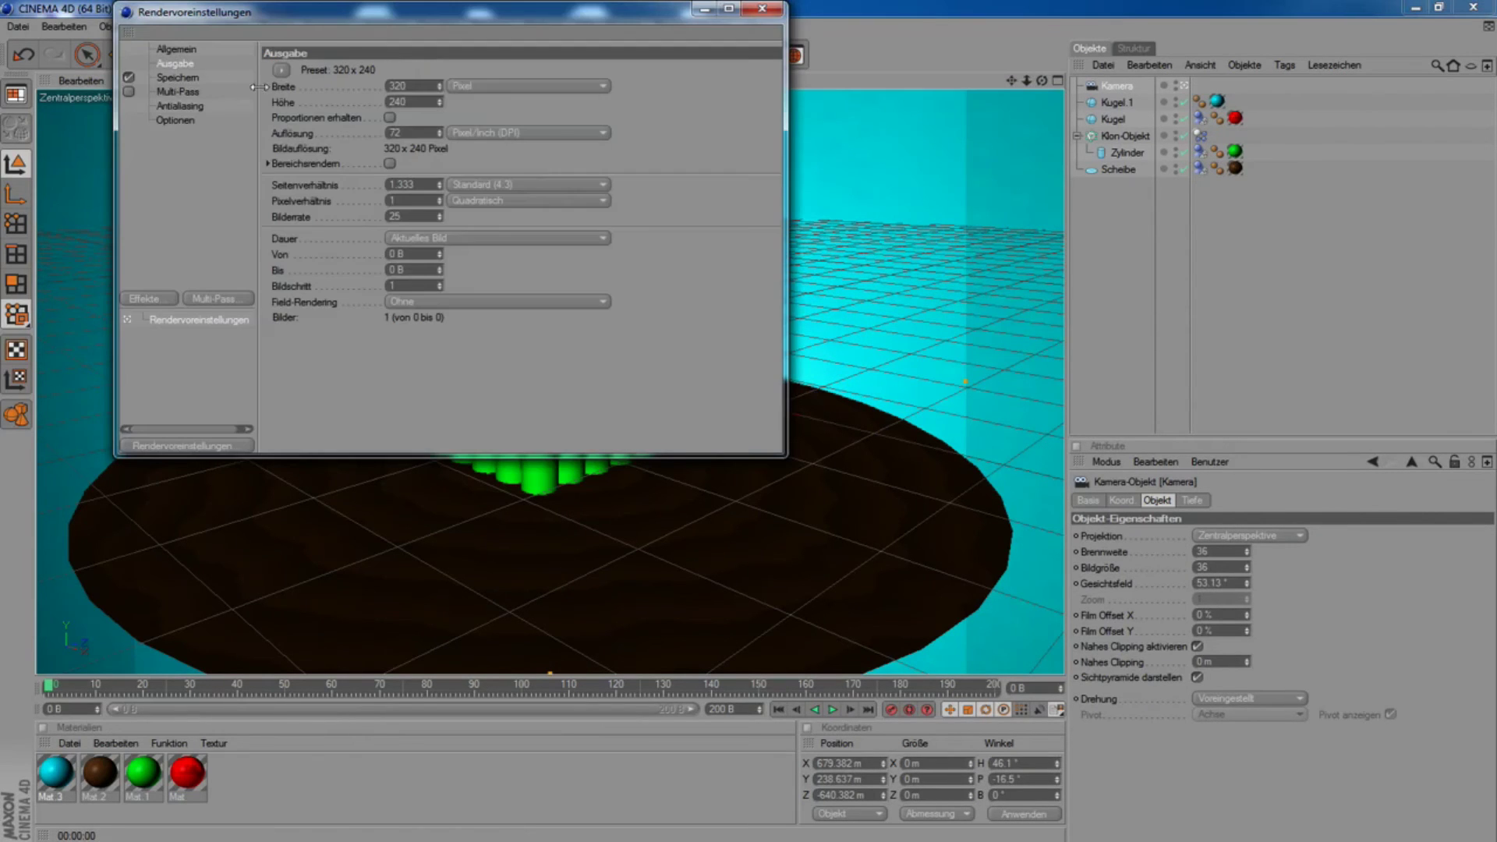
pyautogui.click(282, 69)
pyautogui.moveTo(304, 119)
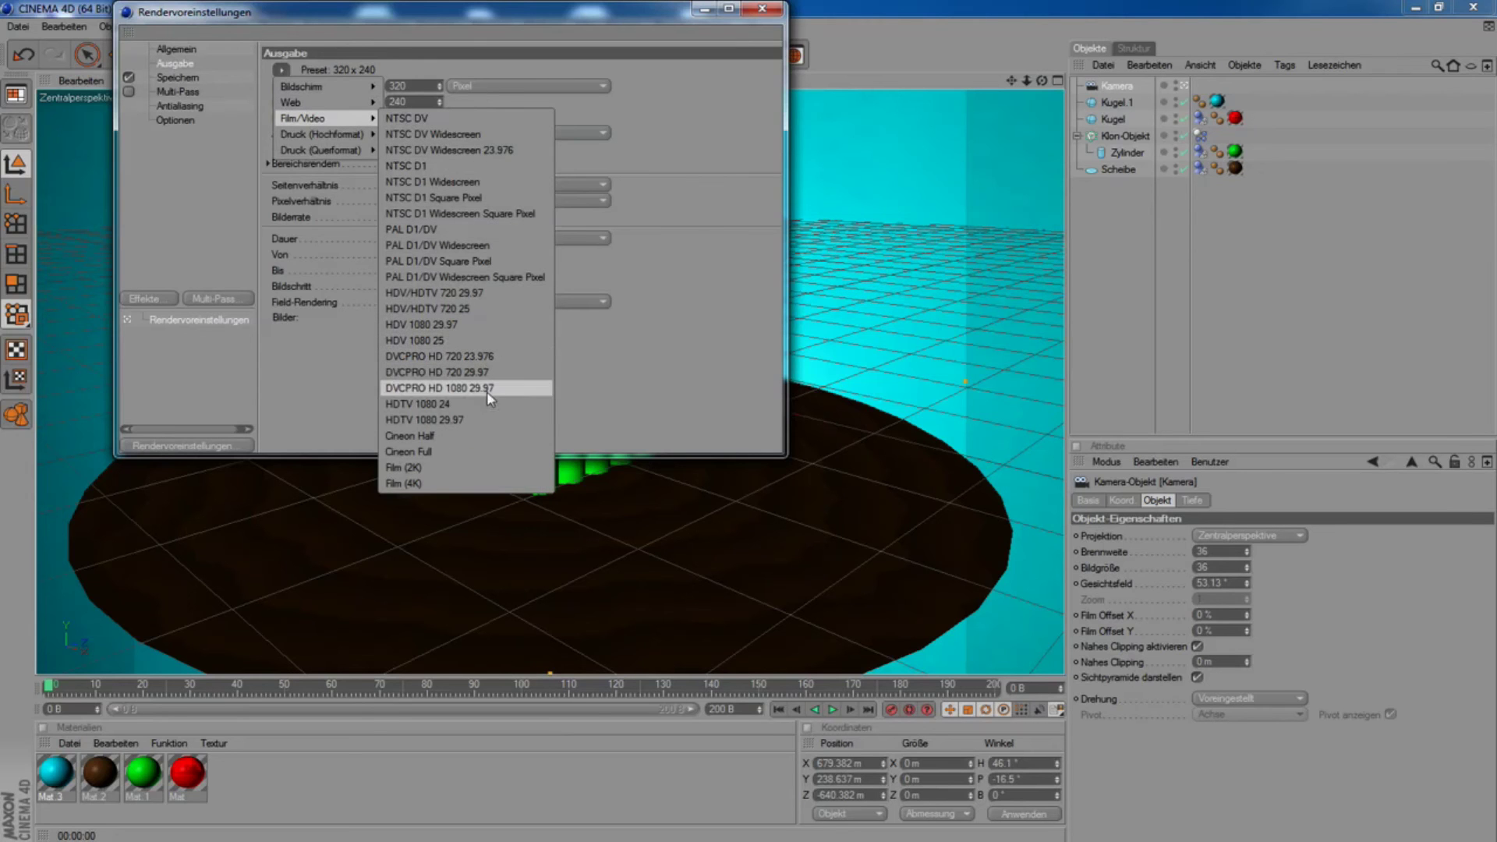
pyautogui.click(462, 310)
pyautogui.click(762, 9)
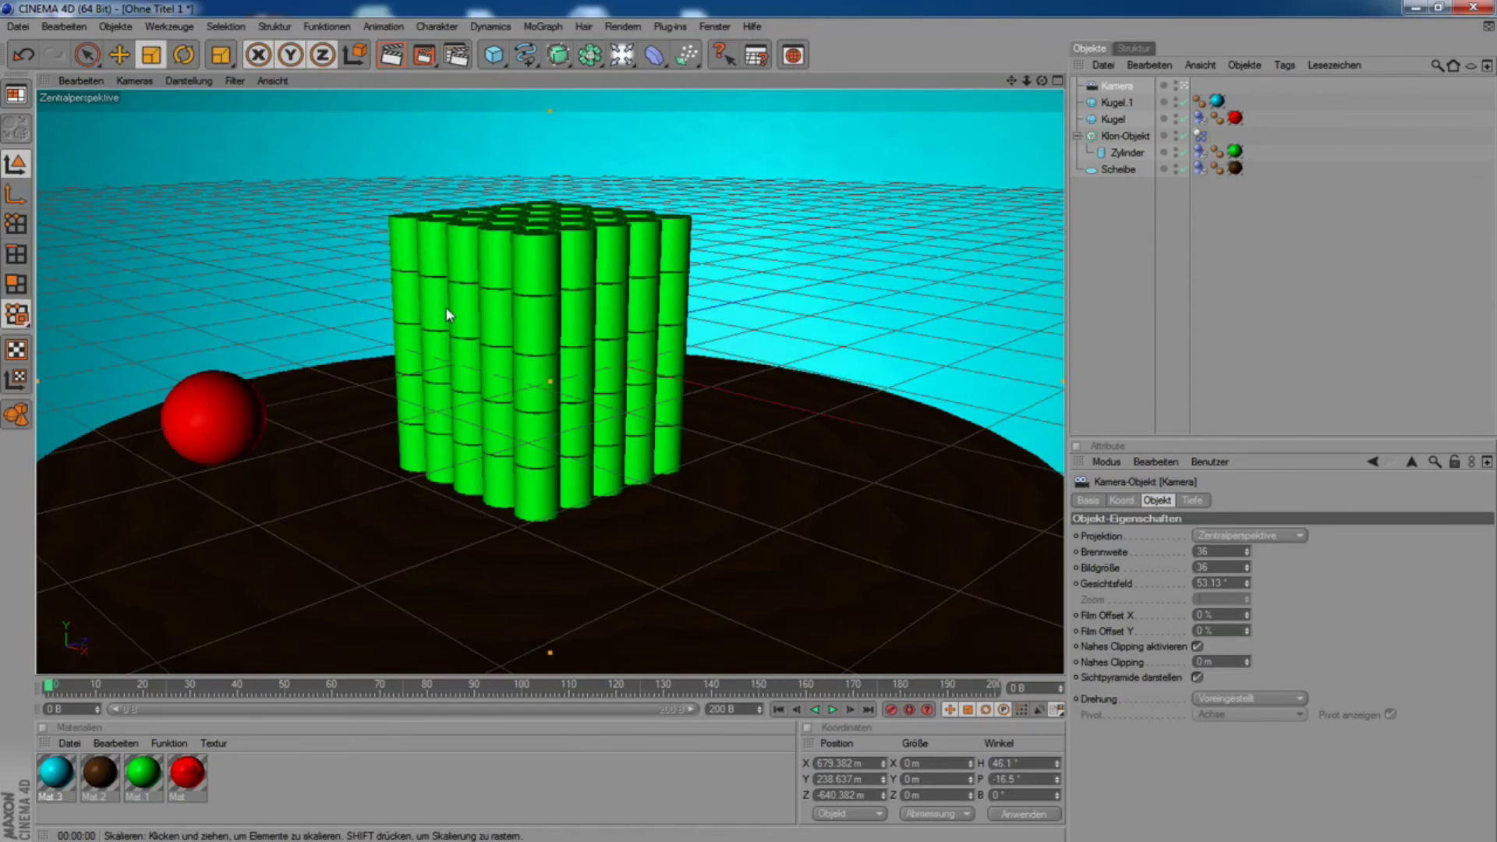
# Reframe the camera, scrub to frame 27 to preview the collapse, then rewind to the start.
pyautogui.keyDown('alt'); pyautogui.moveTo(927, 270); pyautogui.dragTo(926, 287, button='middle'); pyautogui.keyUp('alt')
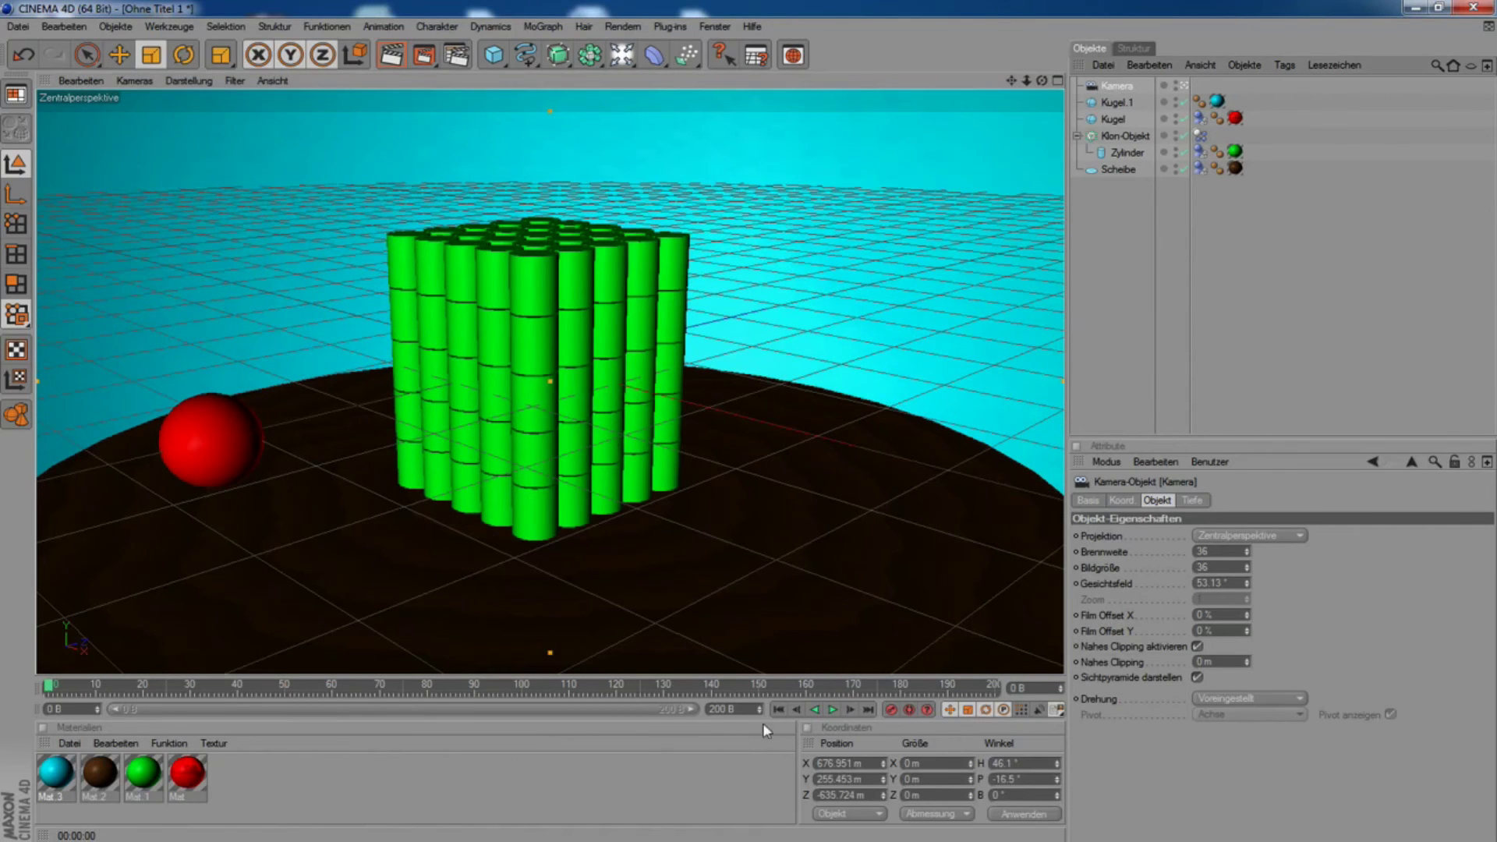
pyautogui.moveTo(49, 686); pyautogui.dragTo(327, 686)
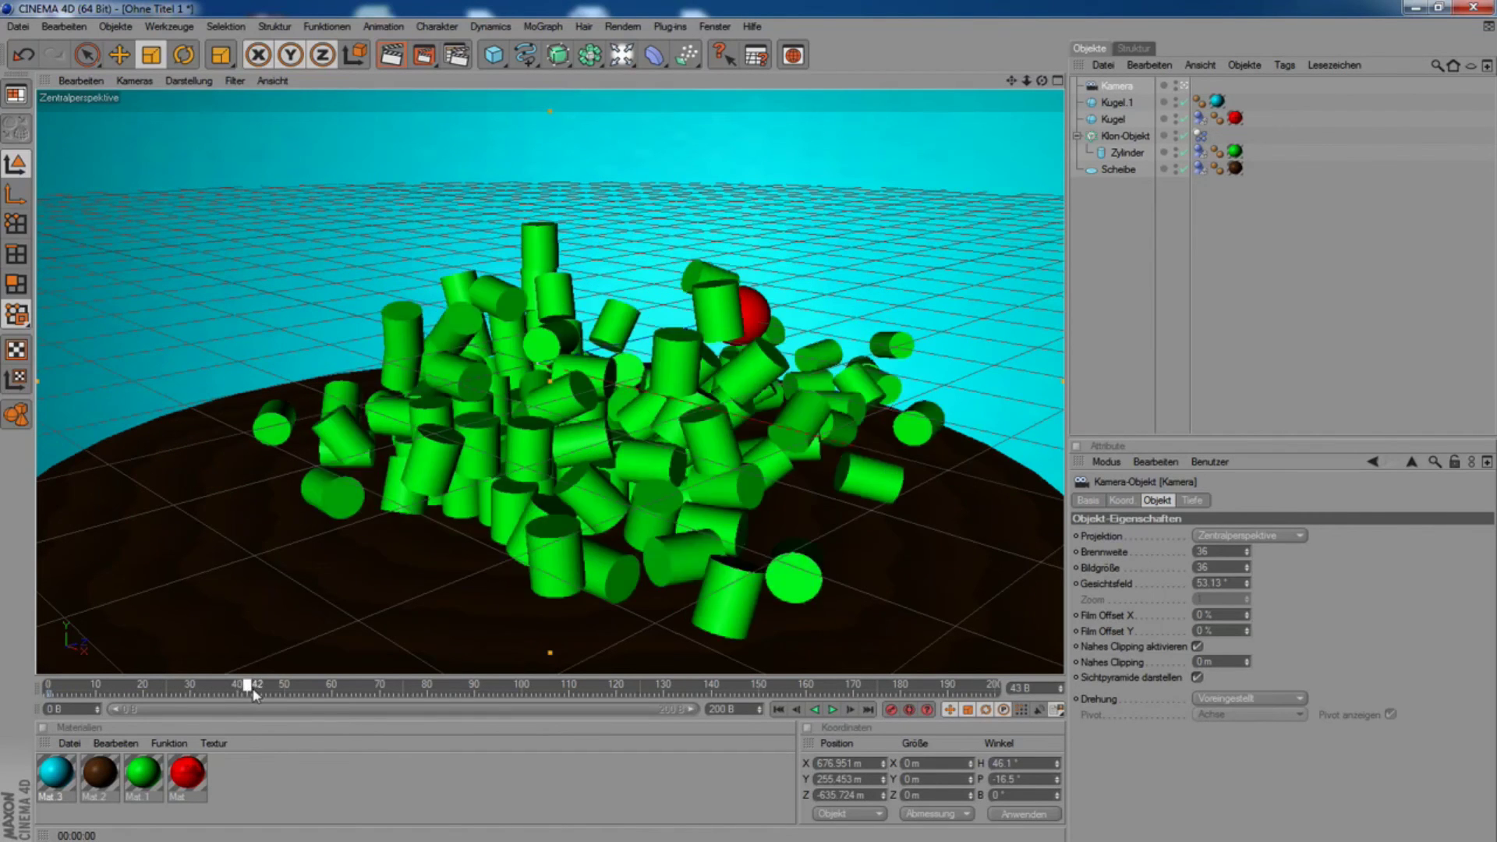
pyautogui.moveTo(1042, 81); pyautogui.dragTo(1029, 84)
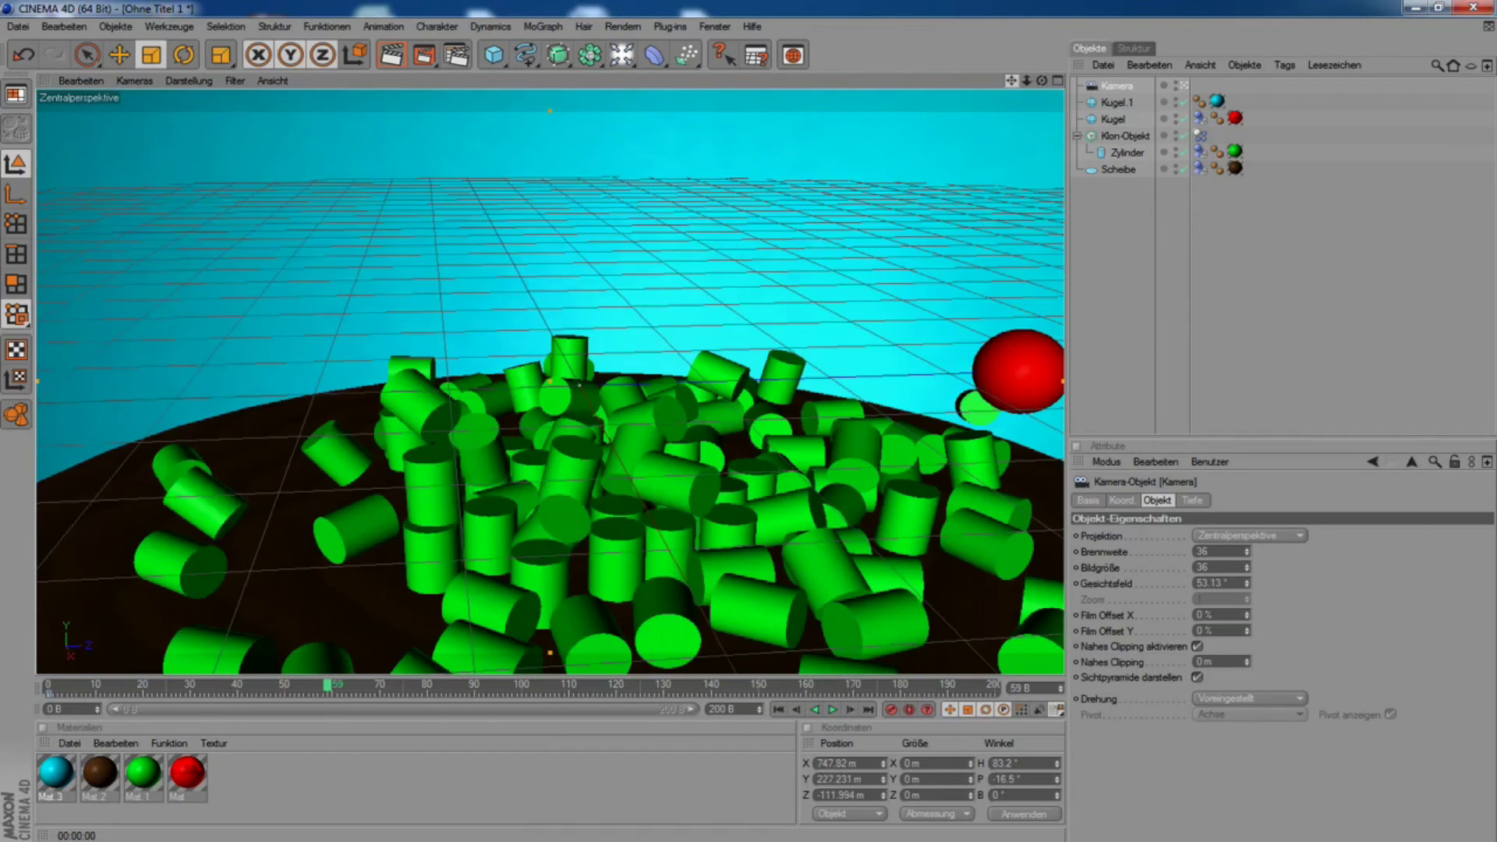
pyautogui.moveTo(1042, 83); pyautogui.dragTo(900, 354)
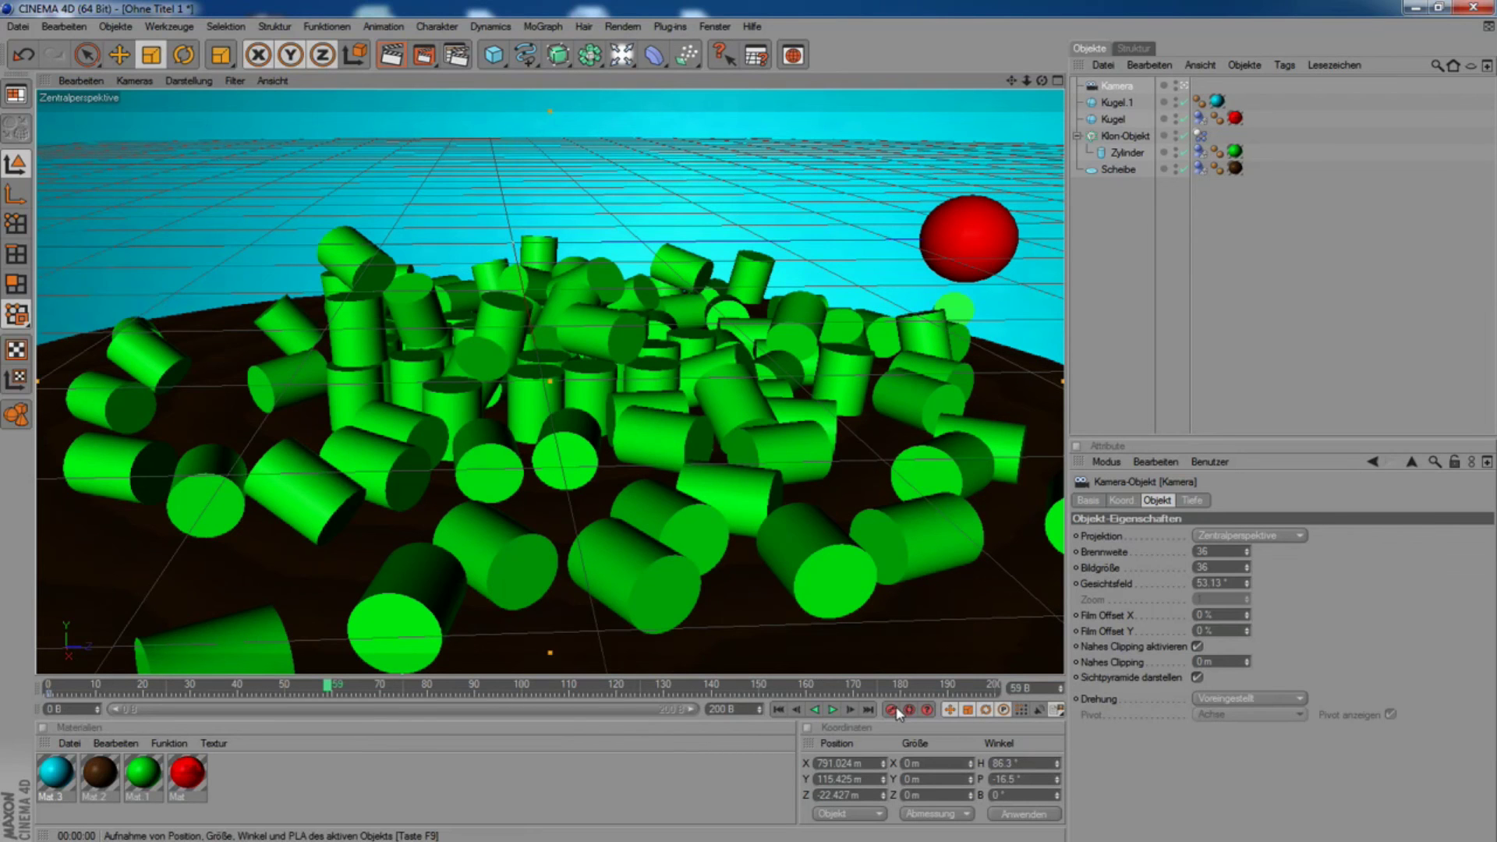
pyautogui.moveTo(326, 694)
pyautogui.mouseDown()
pyautogui.moveTo(76, 689)
pyautogui.moveTo(482, 681)
pyautogui.moveTo(49, 688)
pyautogui.mouseUp()
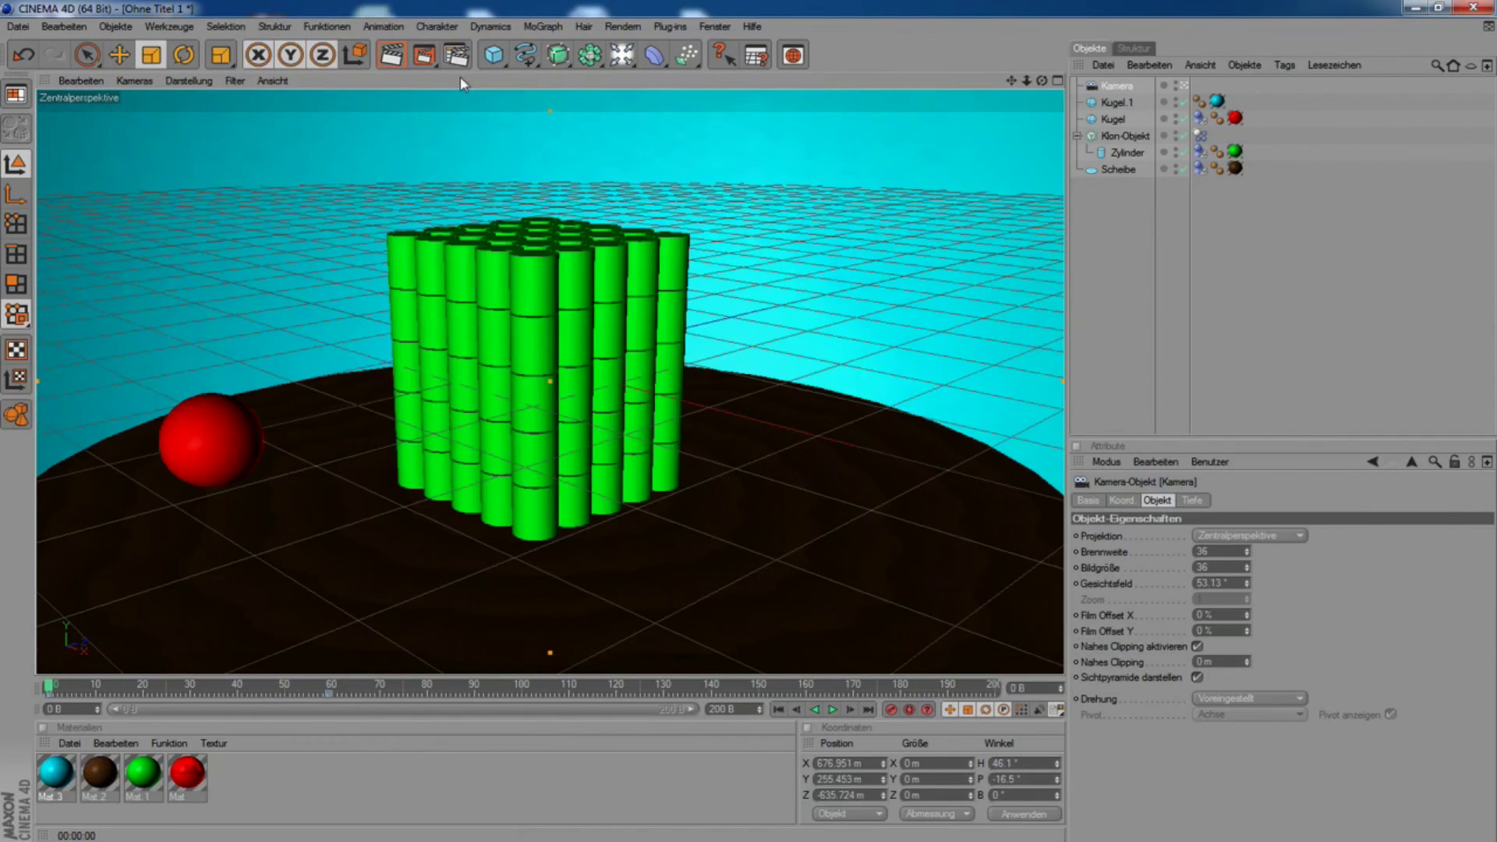
# Set the render save file to Physiks on the Desktop.
pyautogui.click(449, 55)
pyautogui.click(191, 78)
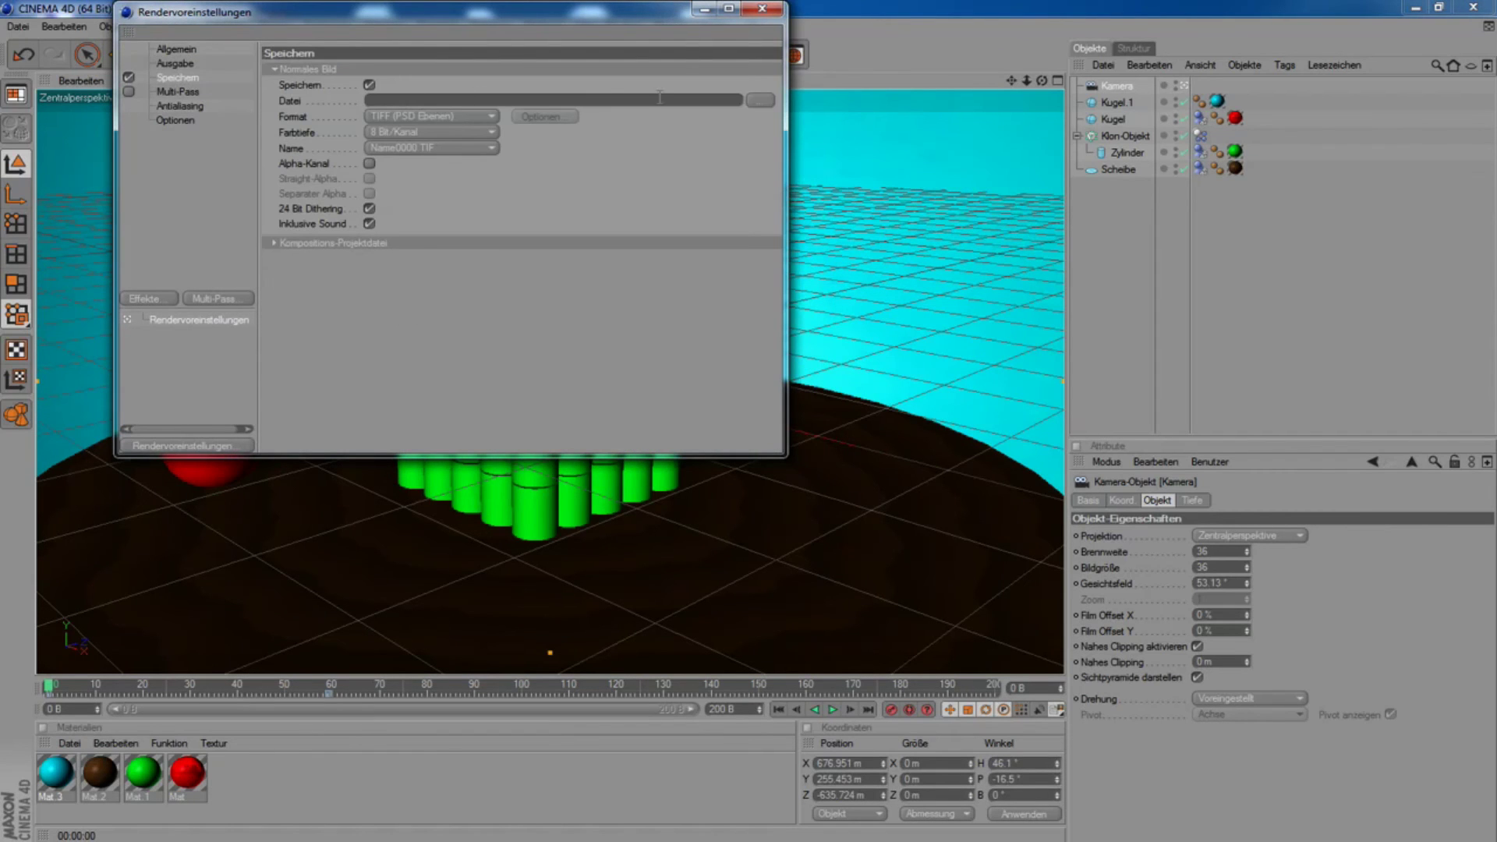
pyautogui.click(761, 99)
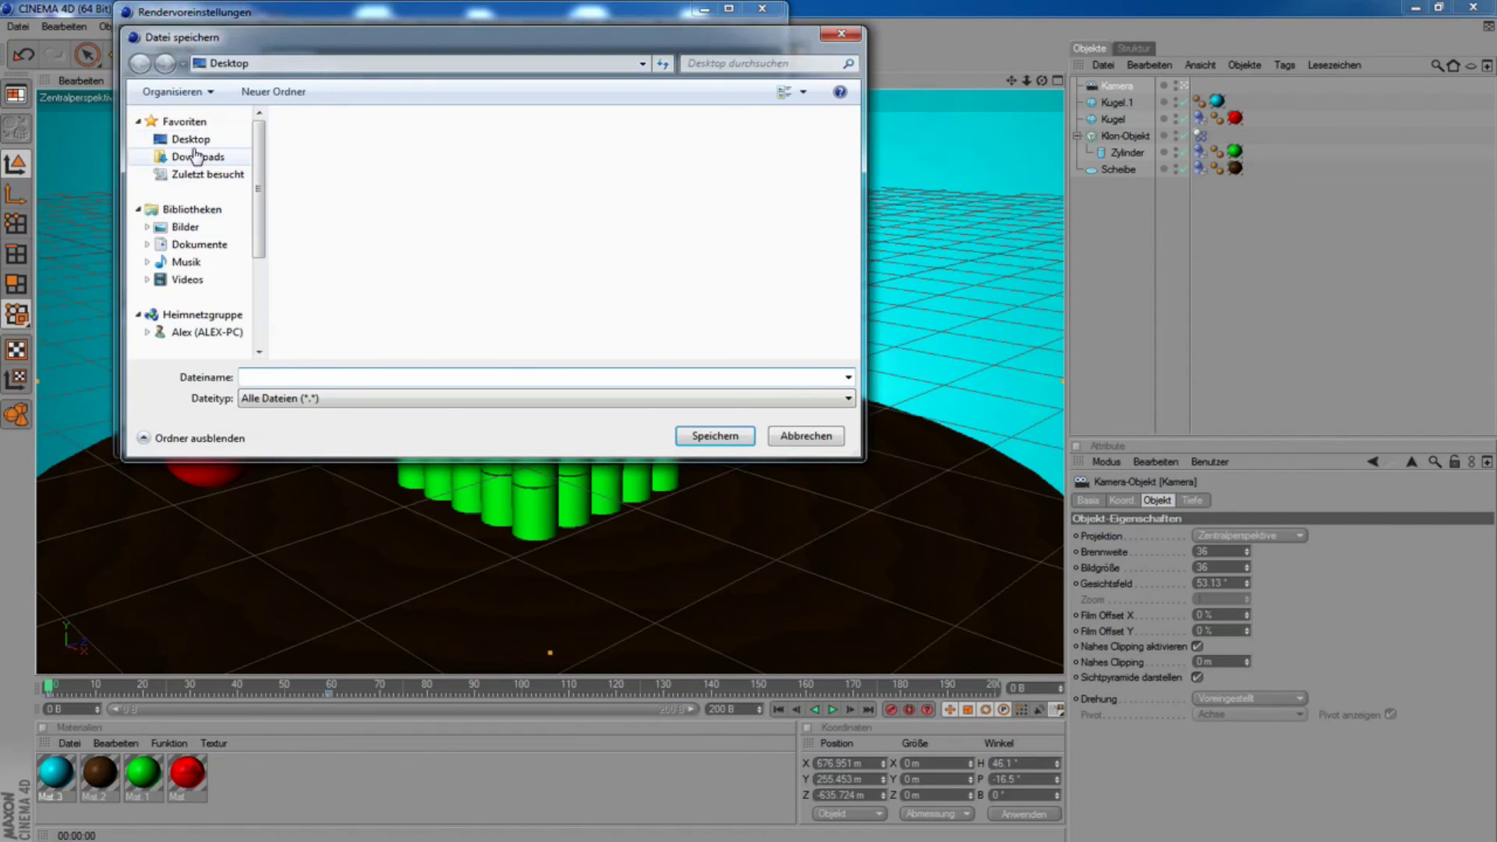
pyautogui.click(308, 378)
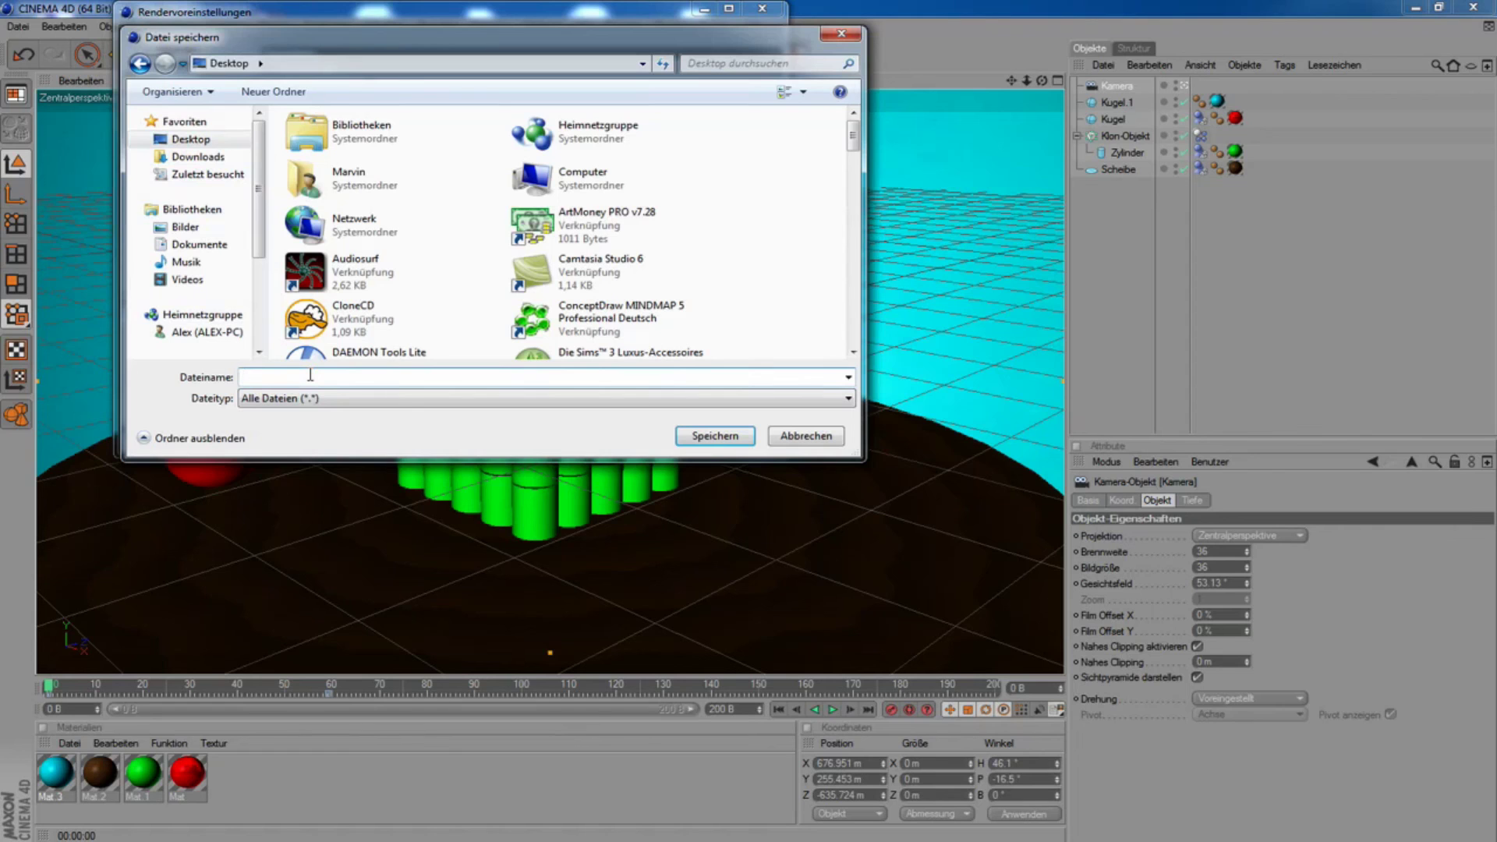
pyautogui.write('Physik')
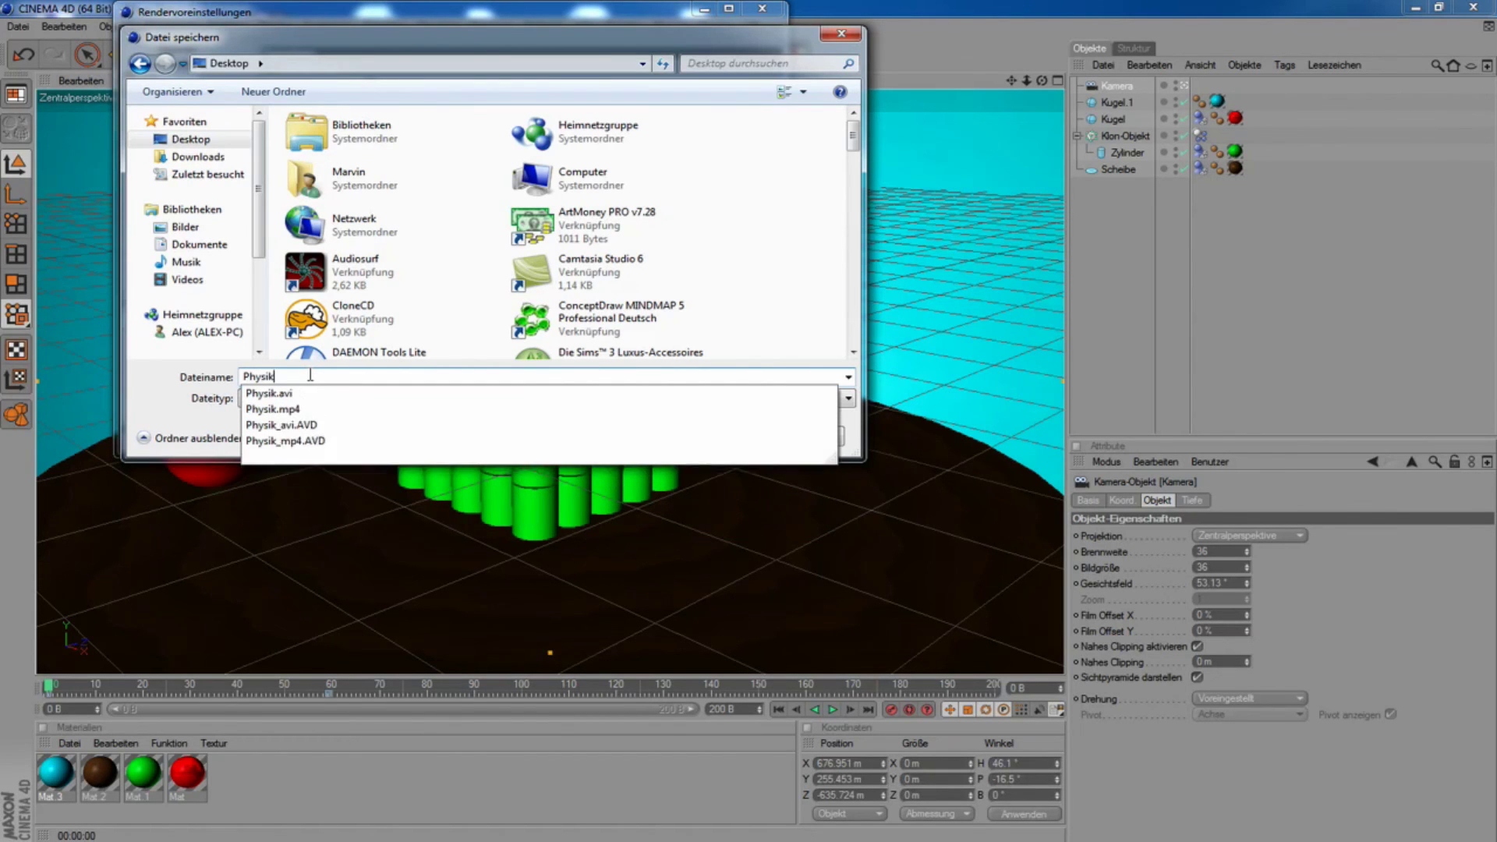
pyautogui.write('s')
pyautogui.click(686, 435)
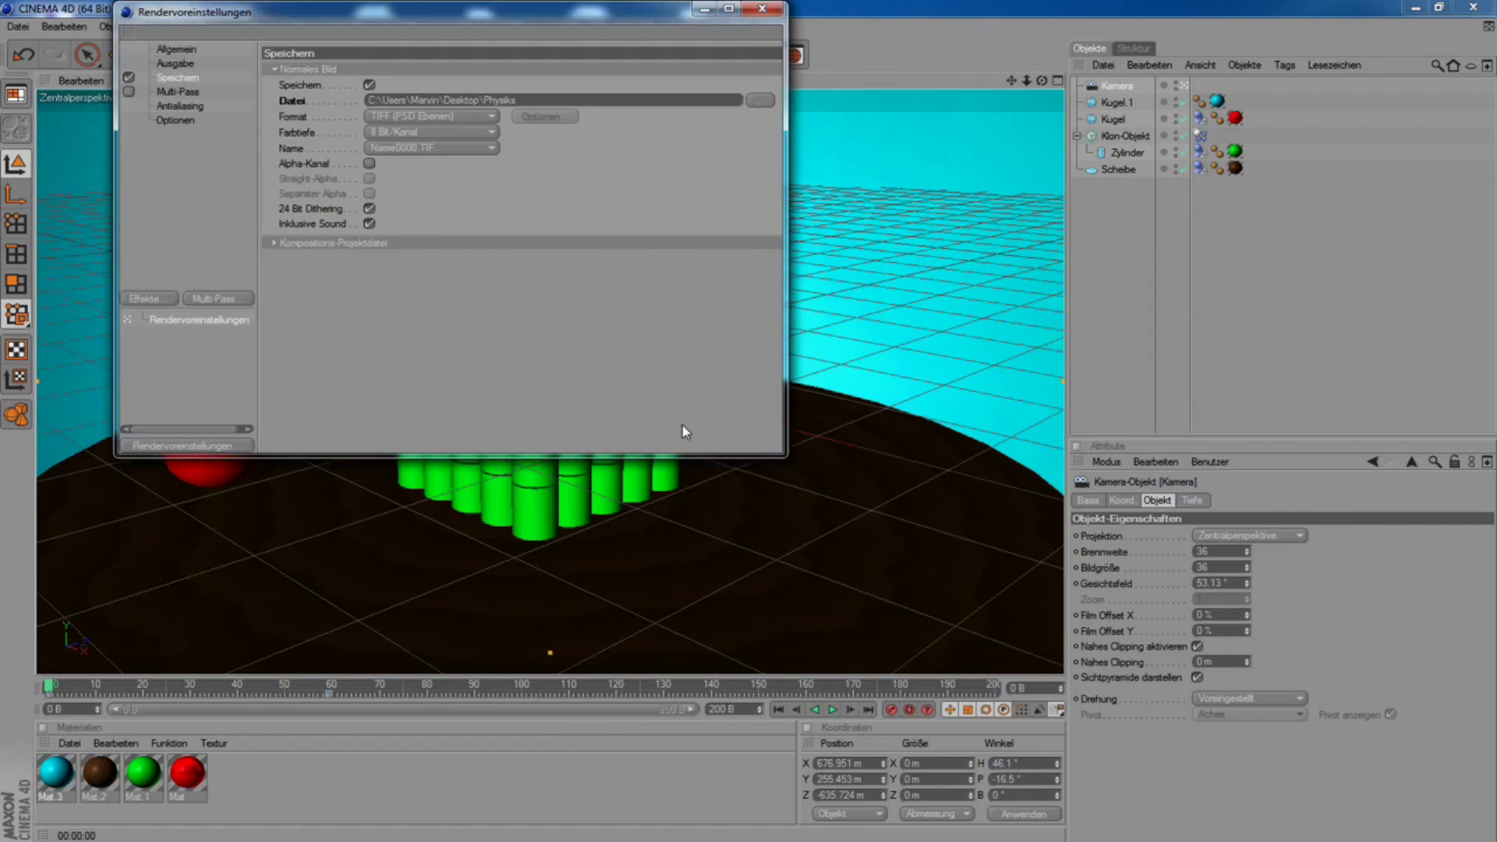
# Set the output format to AVI-Film with a different compression codec.
pyautogui.click(394, 115)
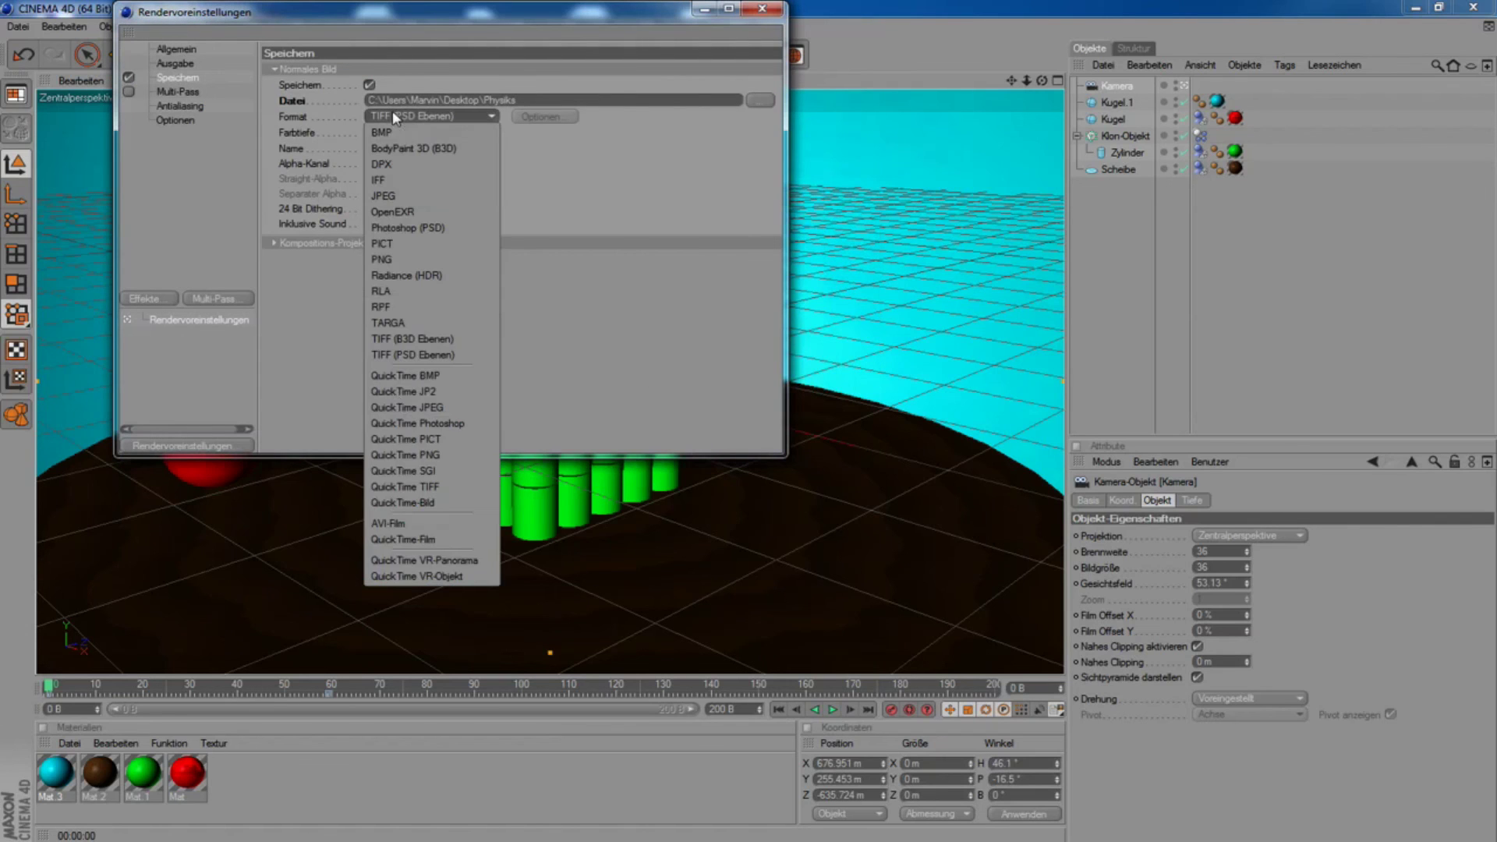
pyautogui.click(413, 518)
pyautogui.click(549, 117)
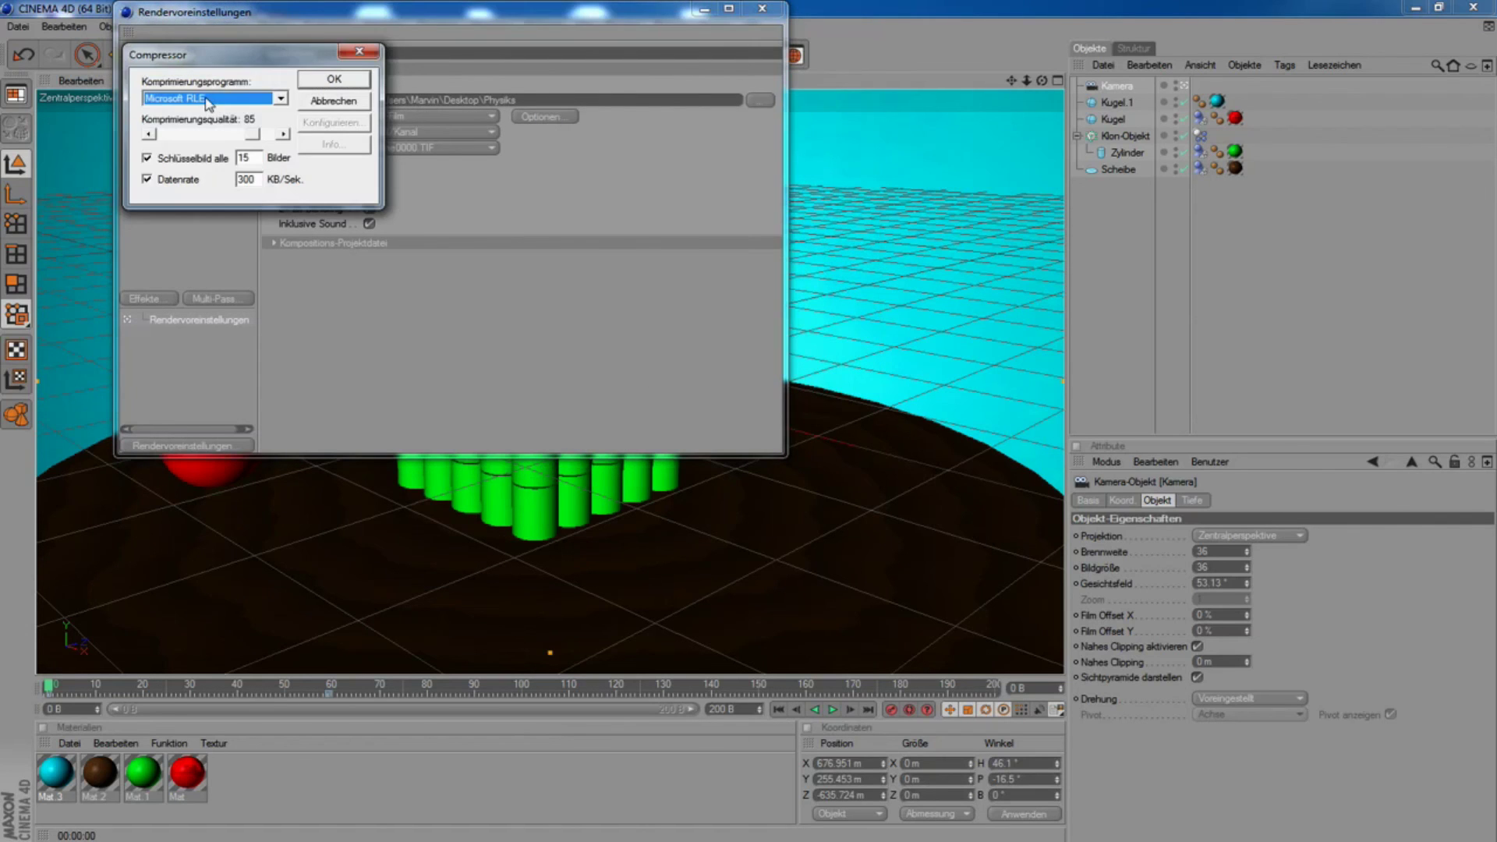
pyautogui.click(209, 99)
pyautogui.click(208, 134)
pyautogui.click(331, 84)
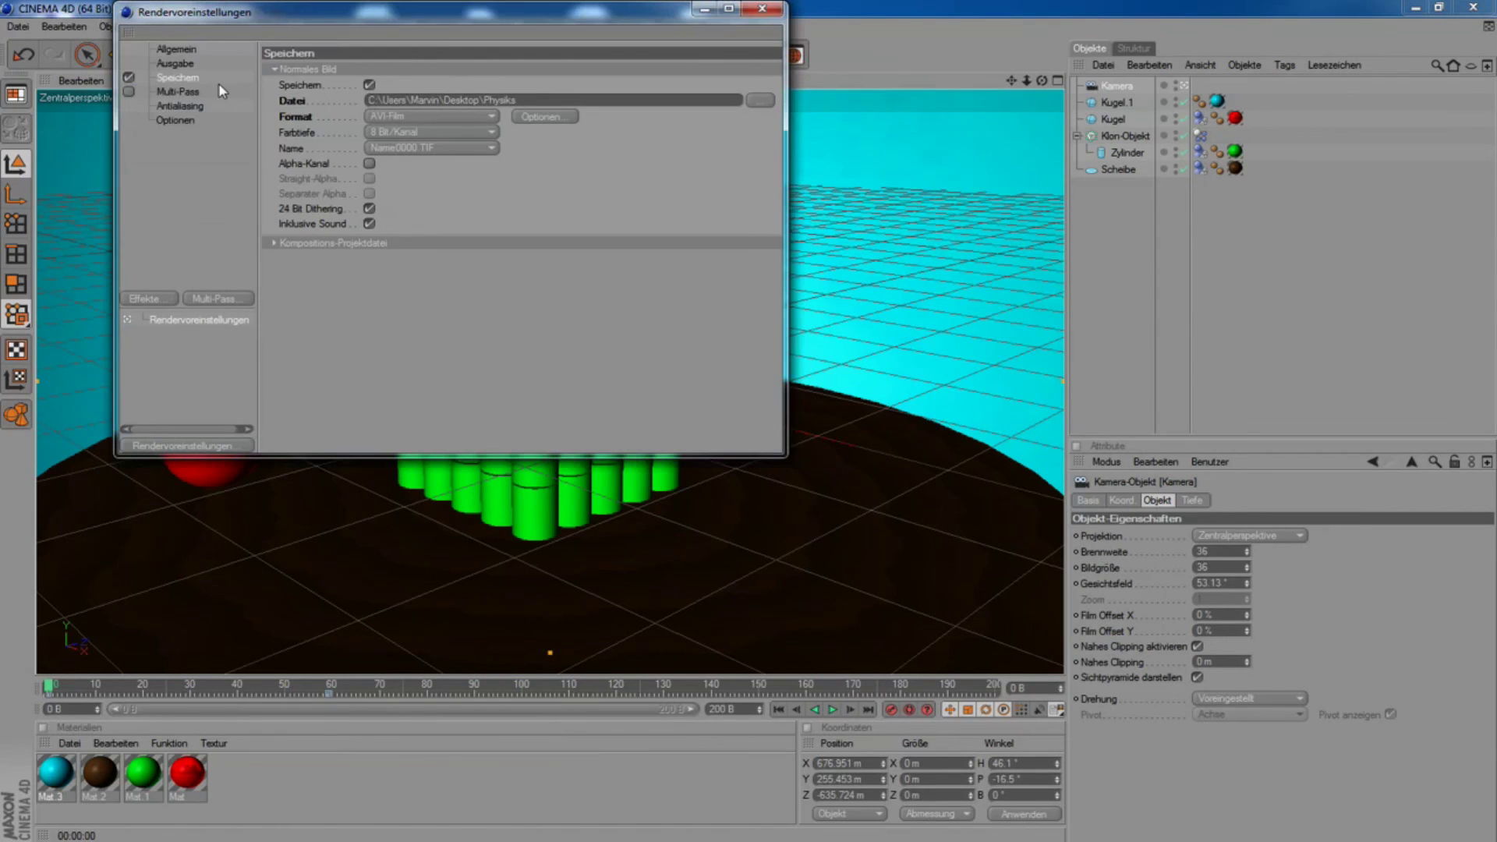
# Set the render duration to Alle Bilder and close the render settings.
pyautogui.click(176, 64)
pyautogui.click(425, 238)
pyautogui.click(425, 290)
pyautogui.click(762, 9)
# Render the animation over the existing Physiks.avi, with Rendering anzeigen on to watch the frames.
pyautogui.click(414, 59)
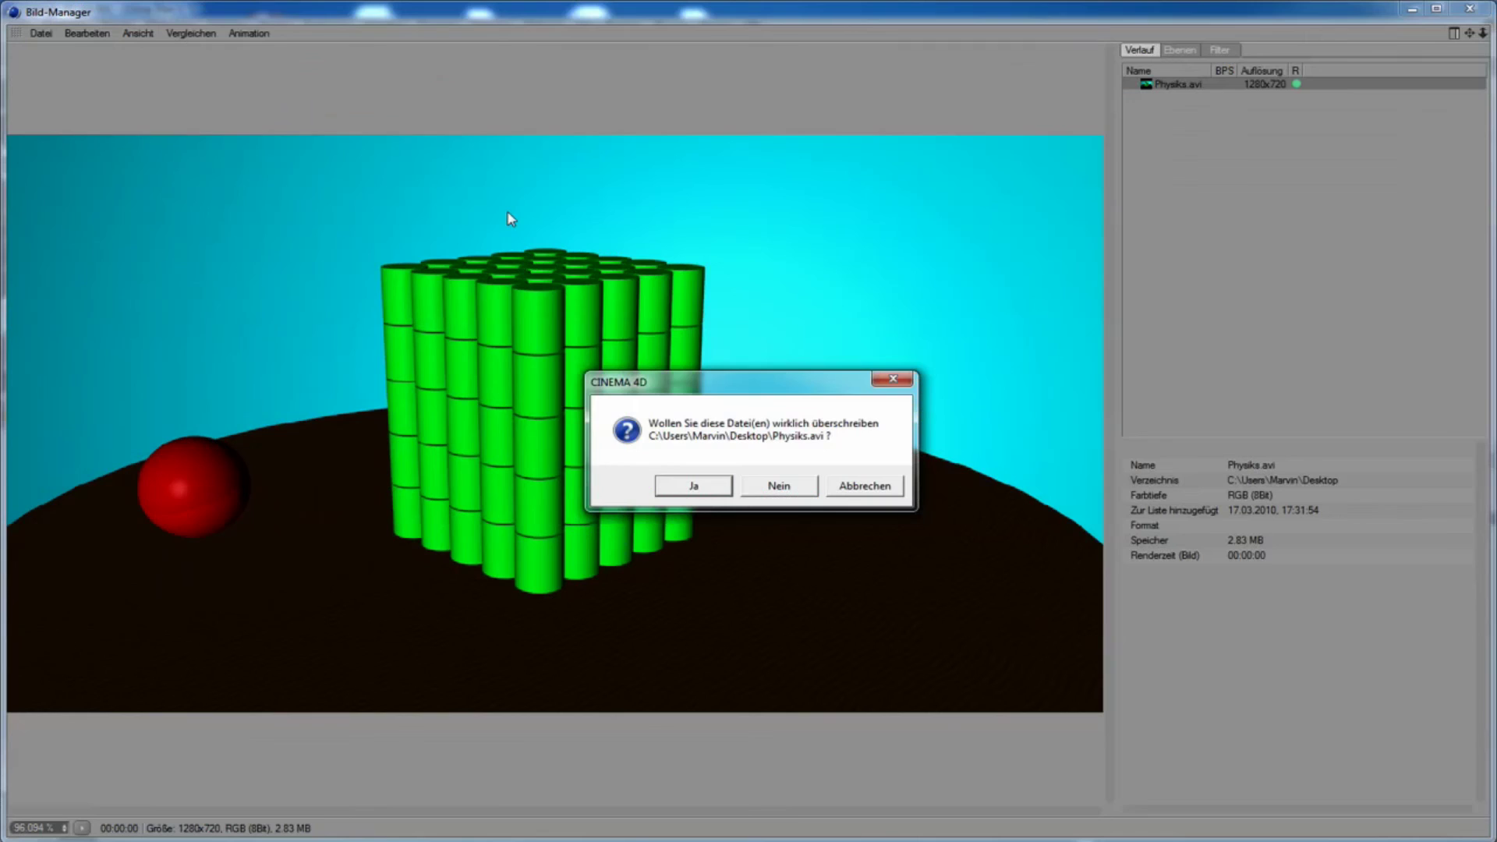
pyautogui.click(713, 491)
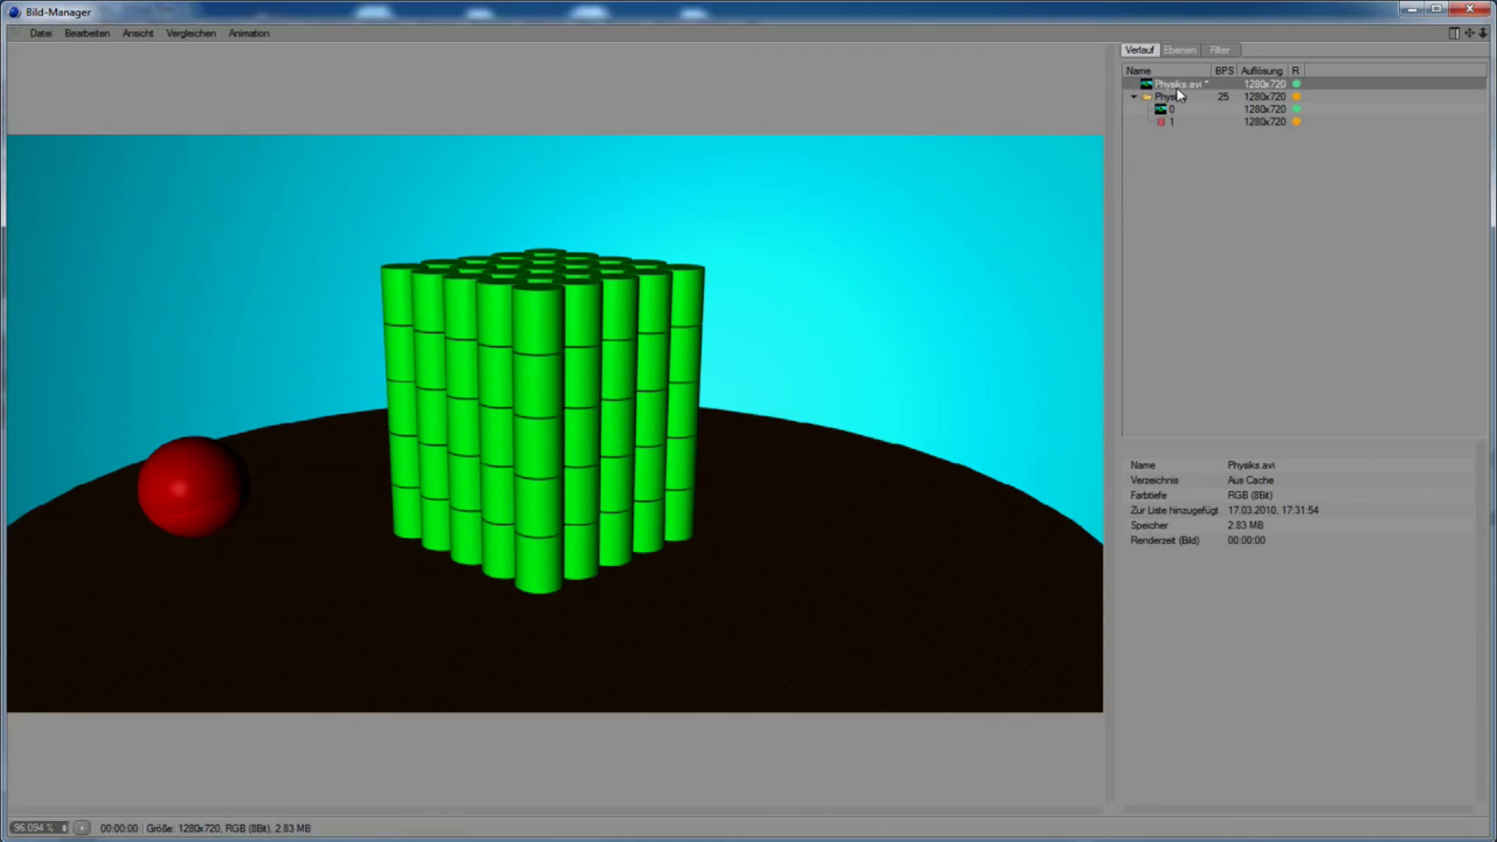
pyautogui.click(730, 479)
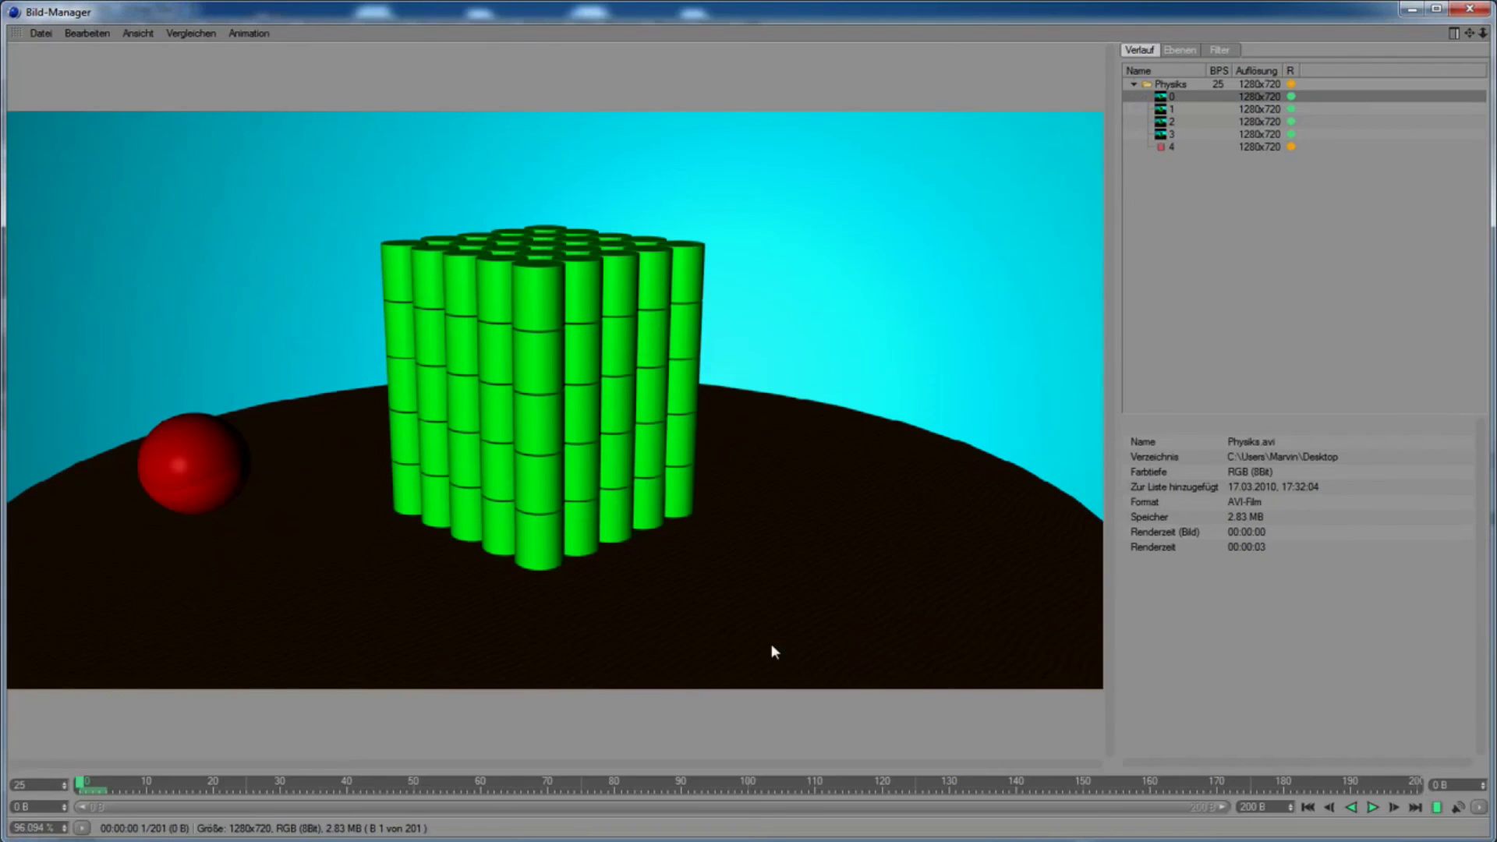
pyautogui.click(187, 33)
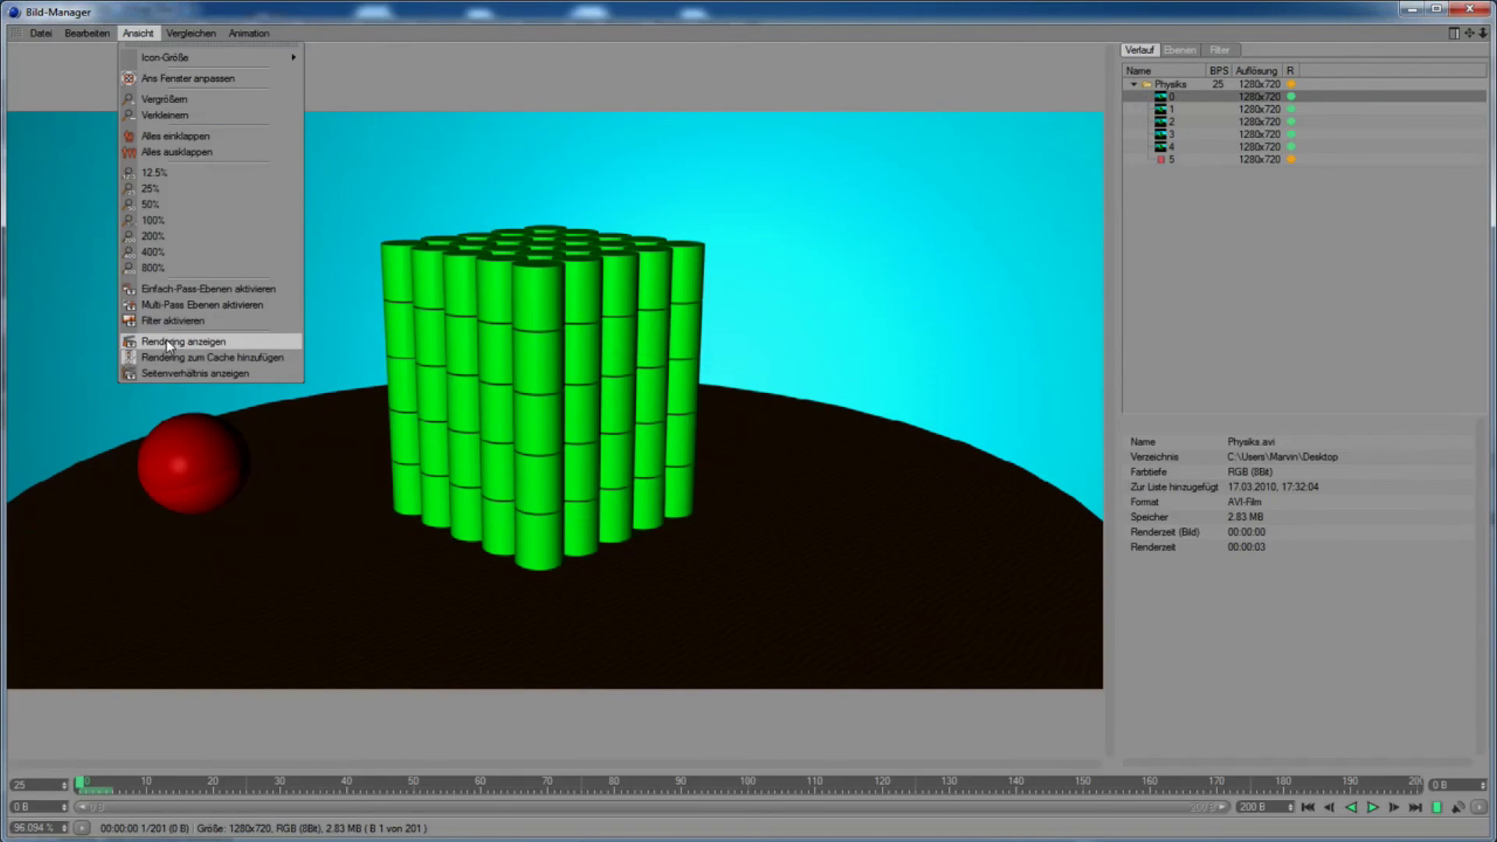
pyautogui.click(211, 336)
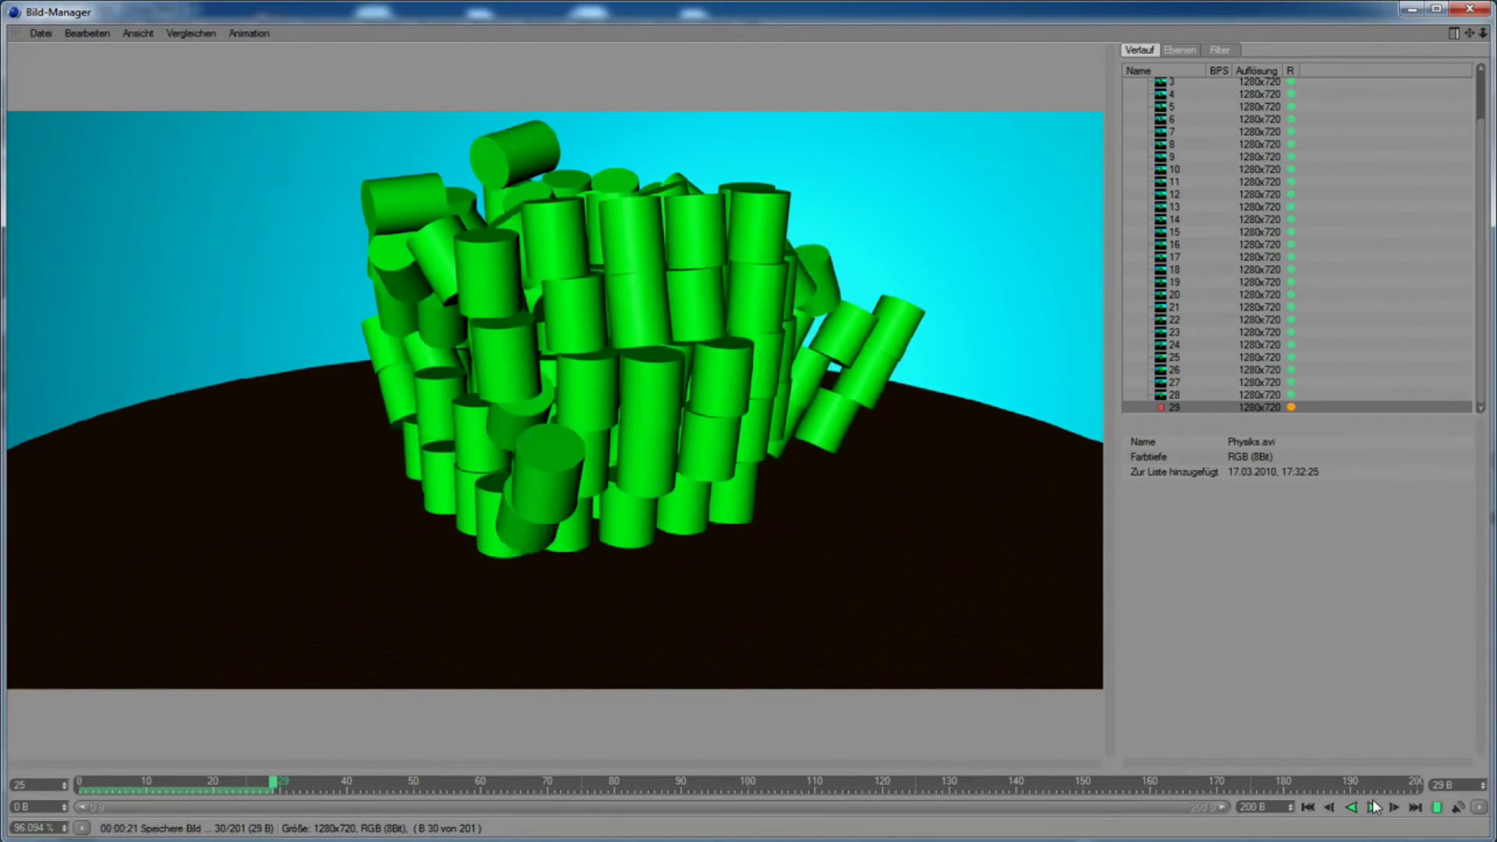